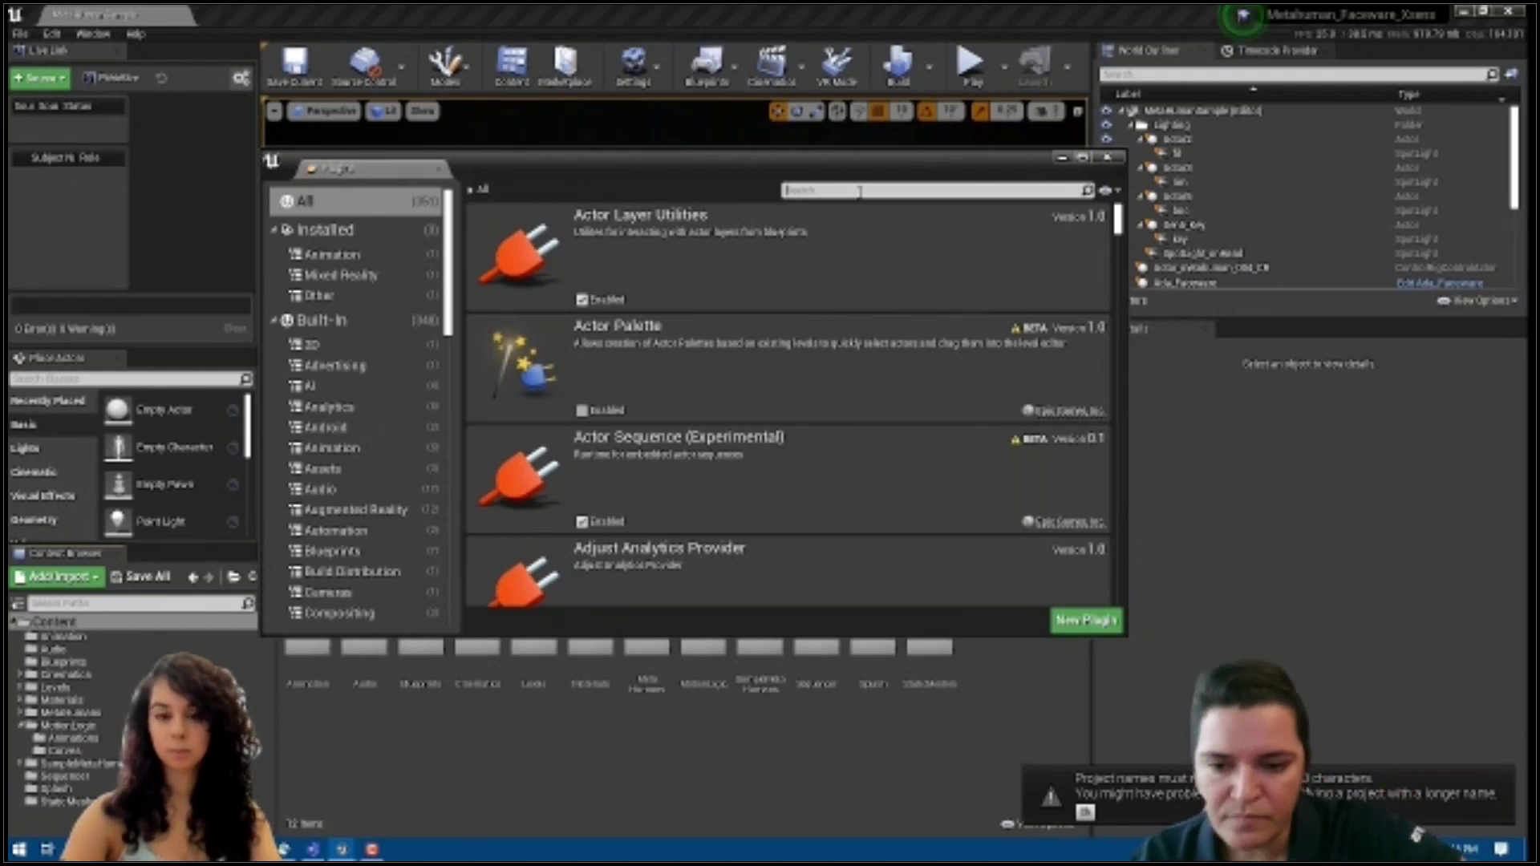
Search the plugins for 'MVN' and enable the Xsens LiveLinkMvnPlugin
text(MVN)
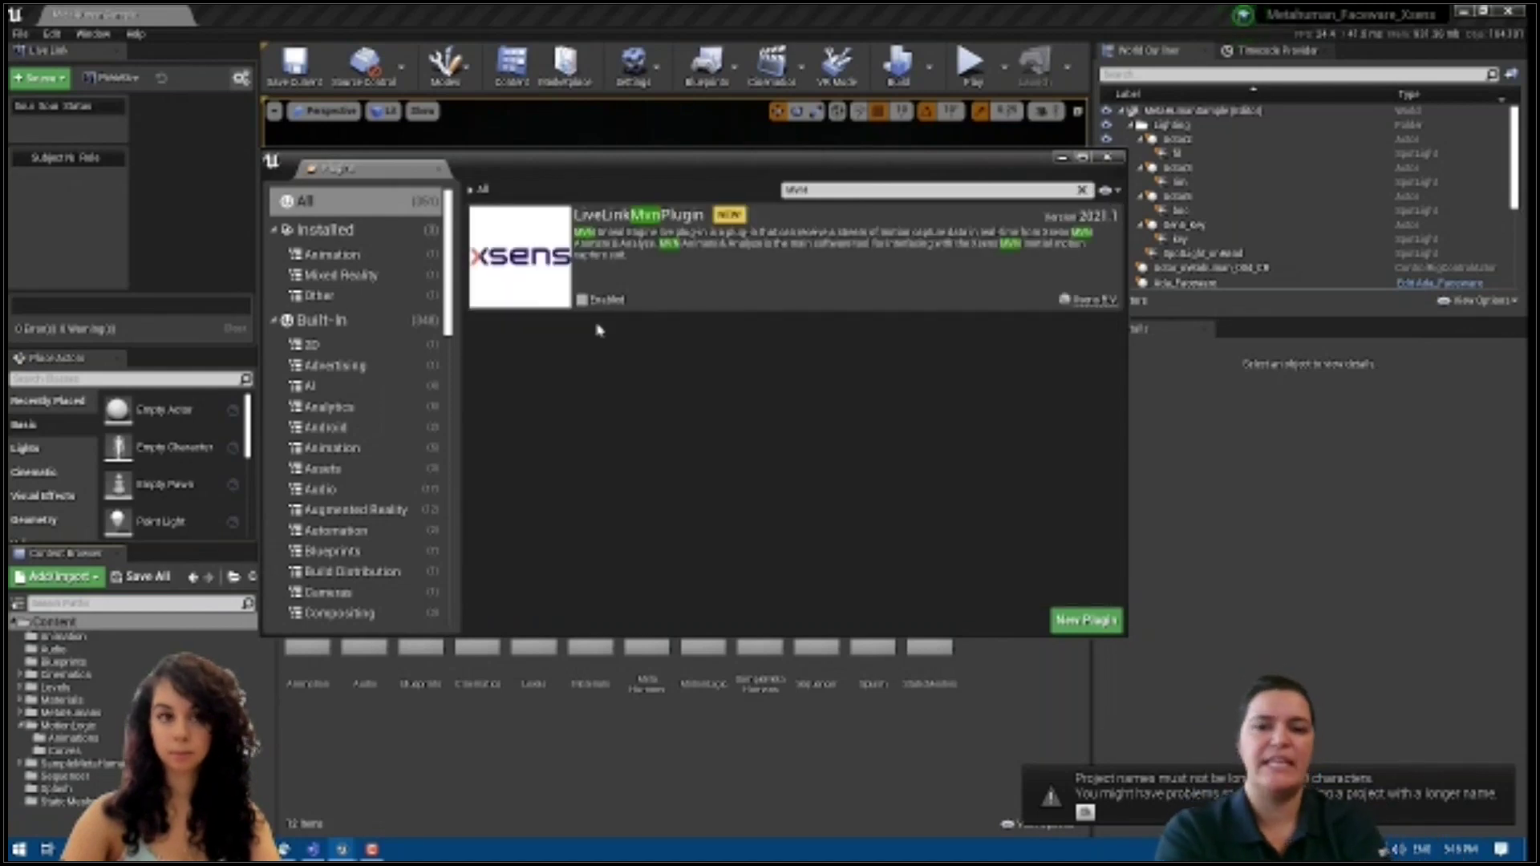
click(583, 300)
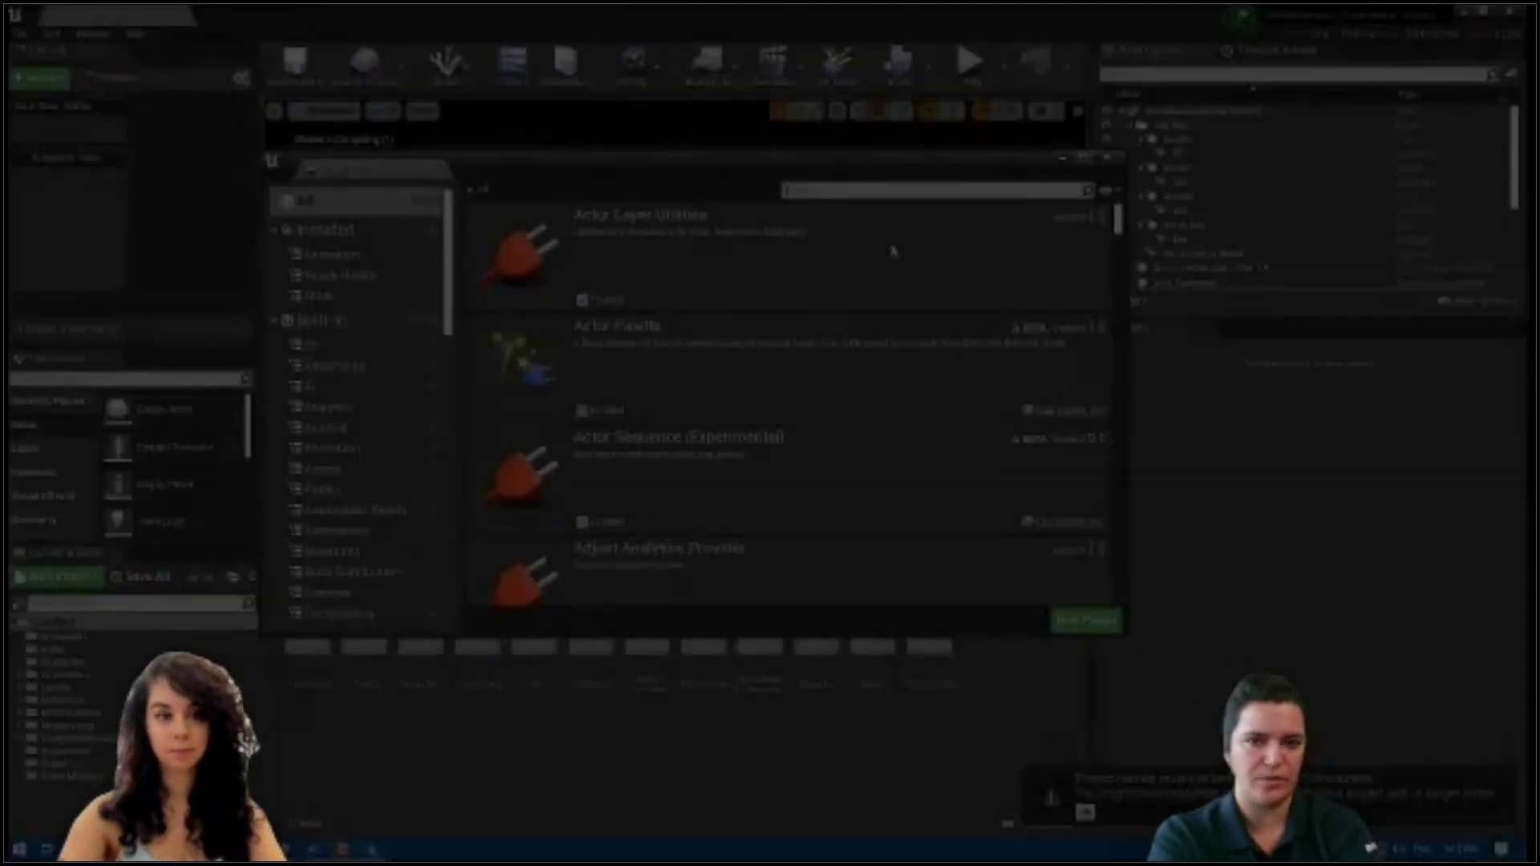
text(MVN)
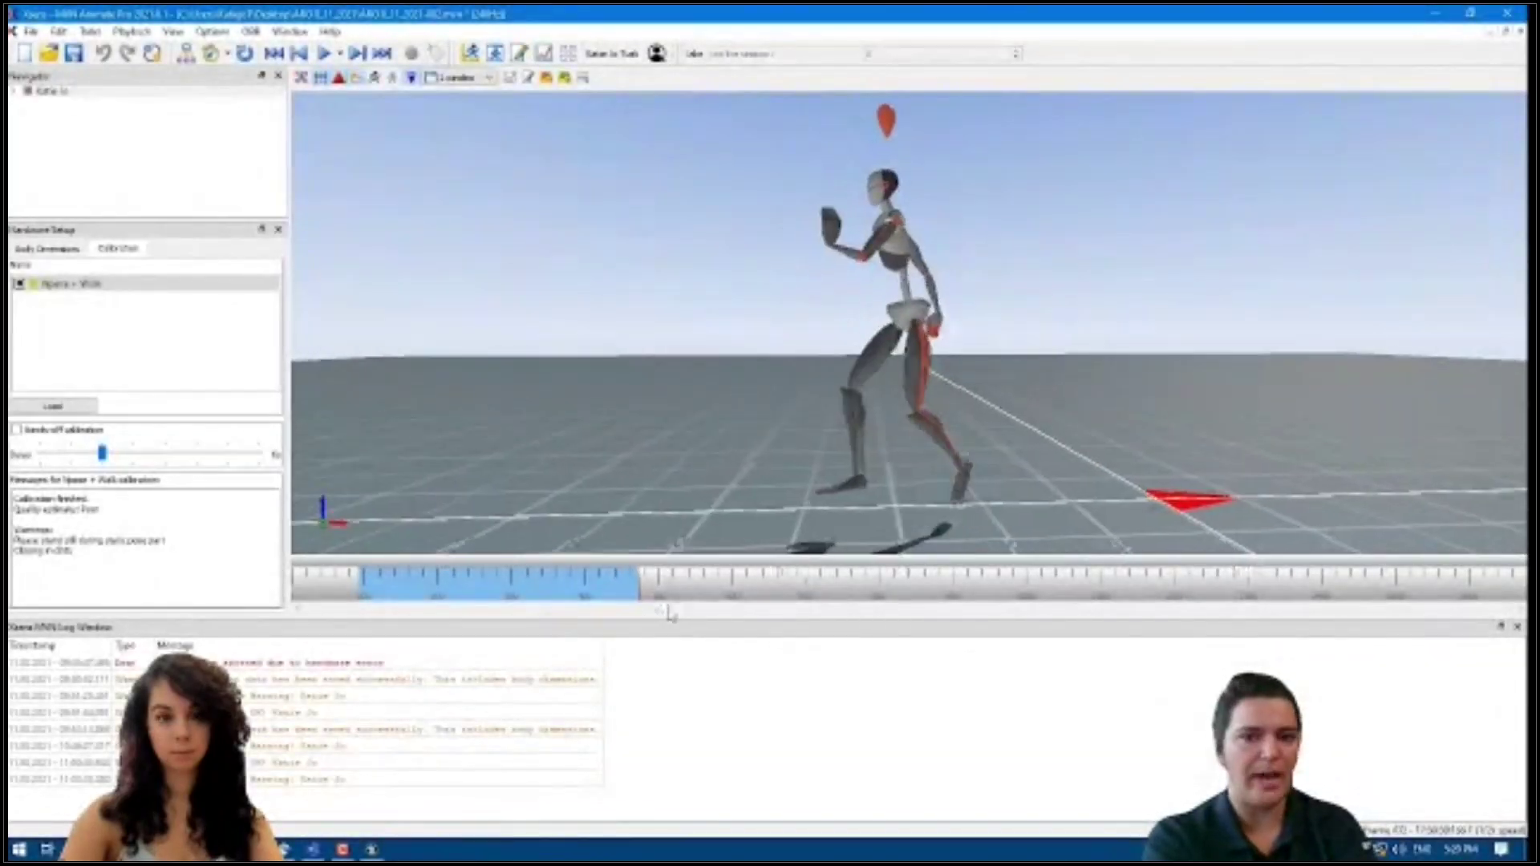
Extend the take's playback range and enable streaming to a new Unreal network destination
drag(671, 614, 1179, 598)
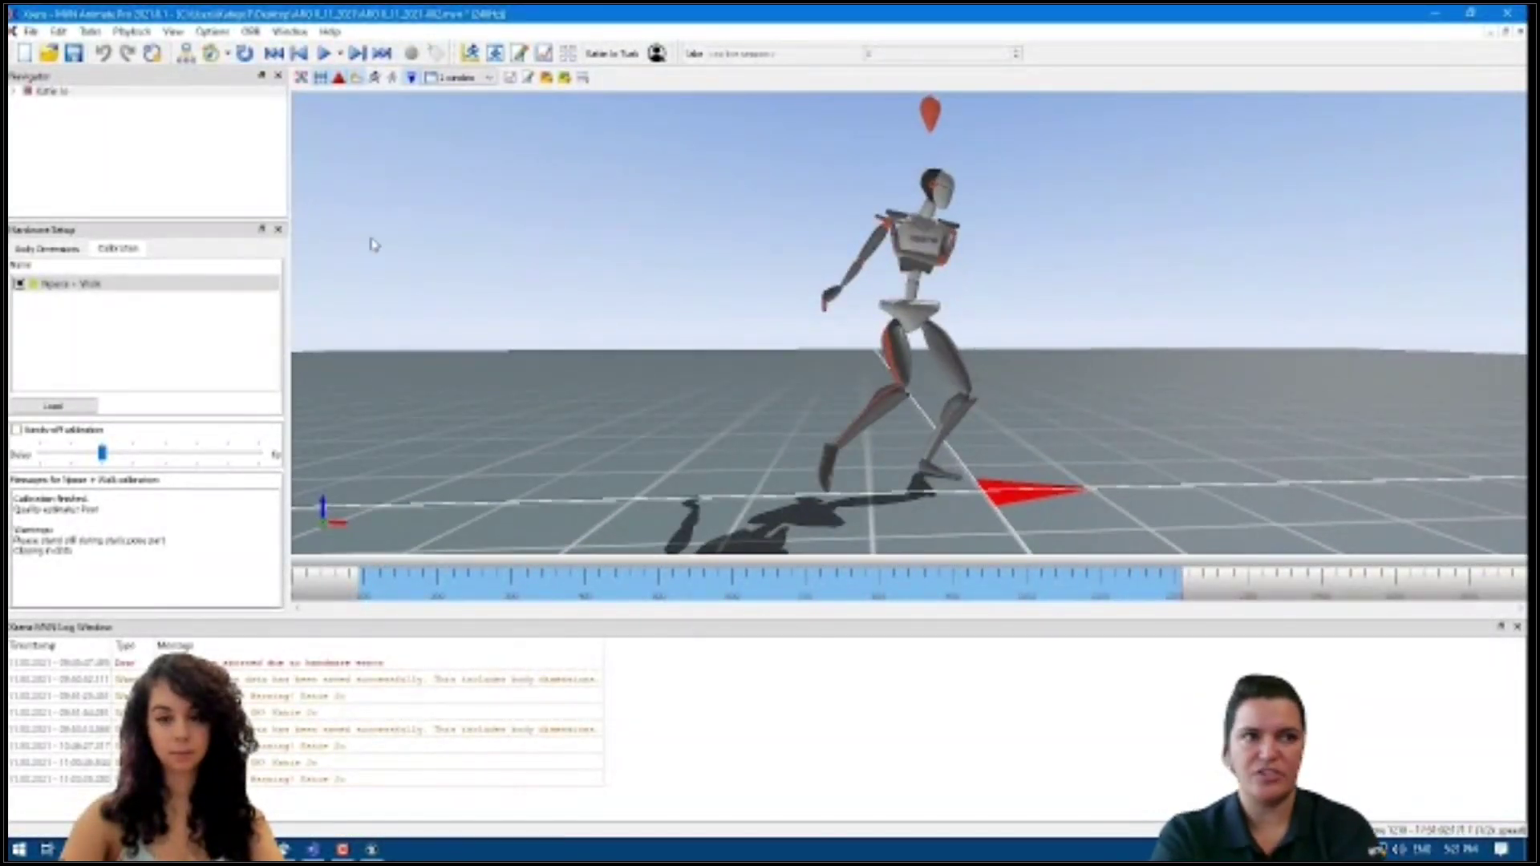
click(212, 31)
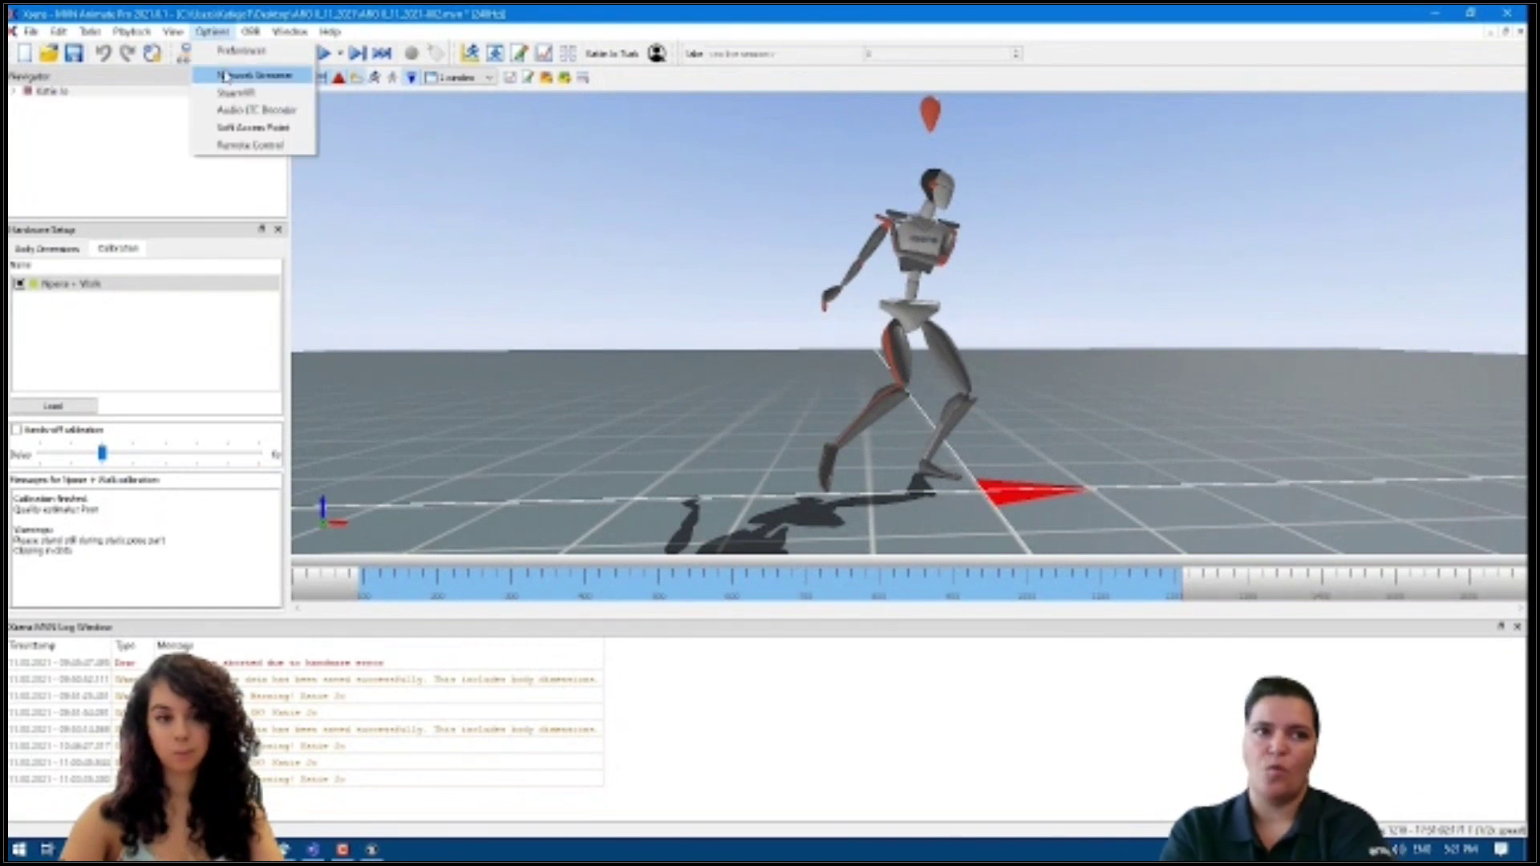
click(226, 78)
click(637, 430)
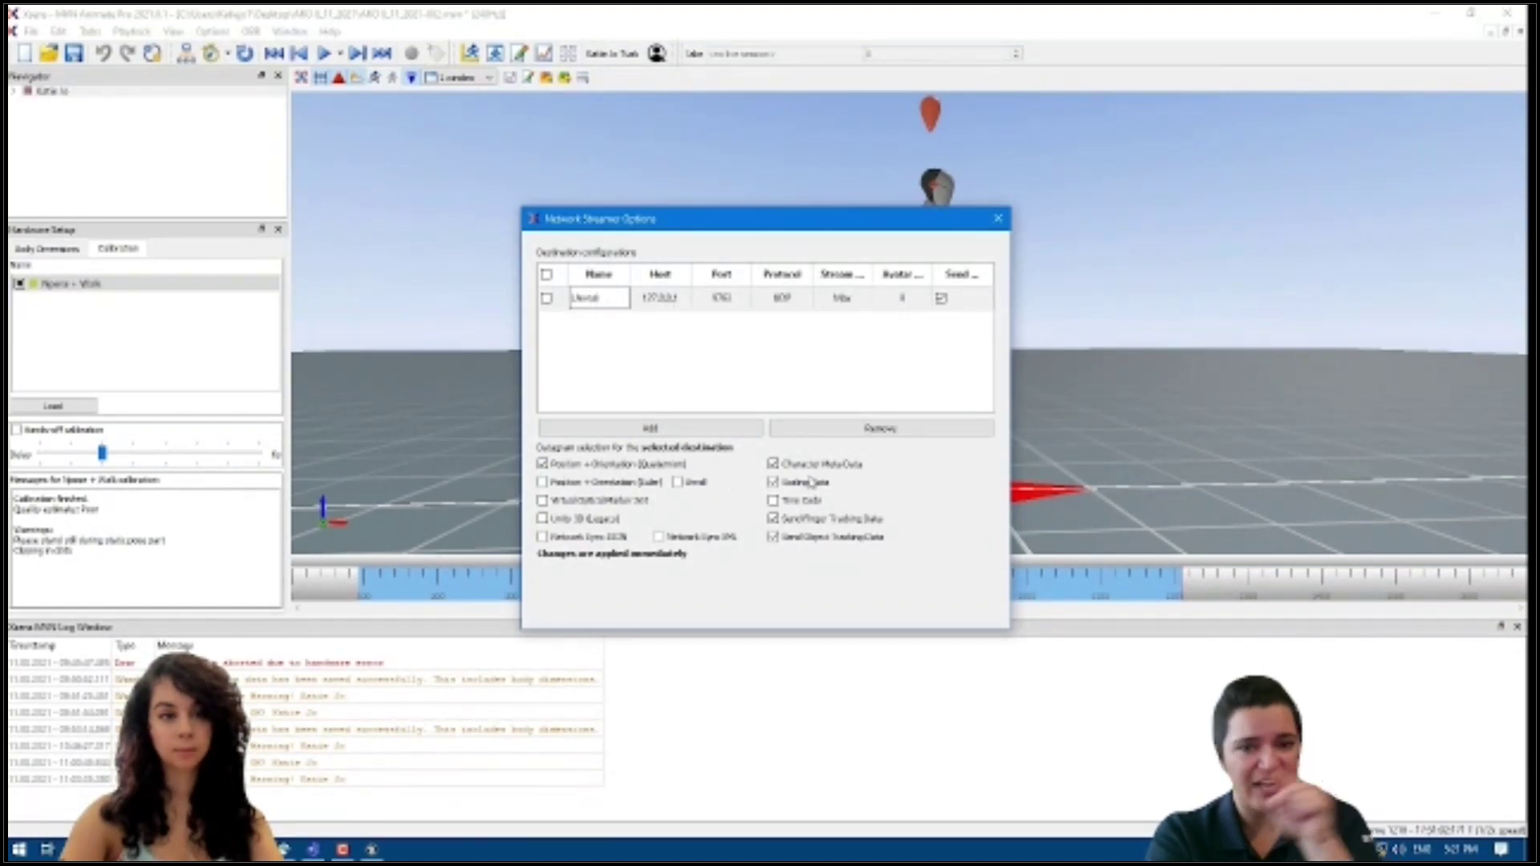
click(546, 298)
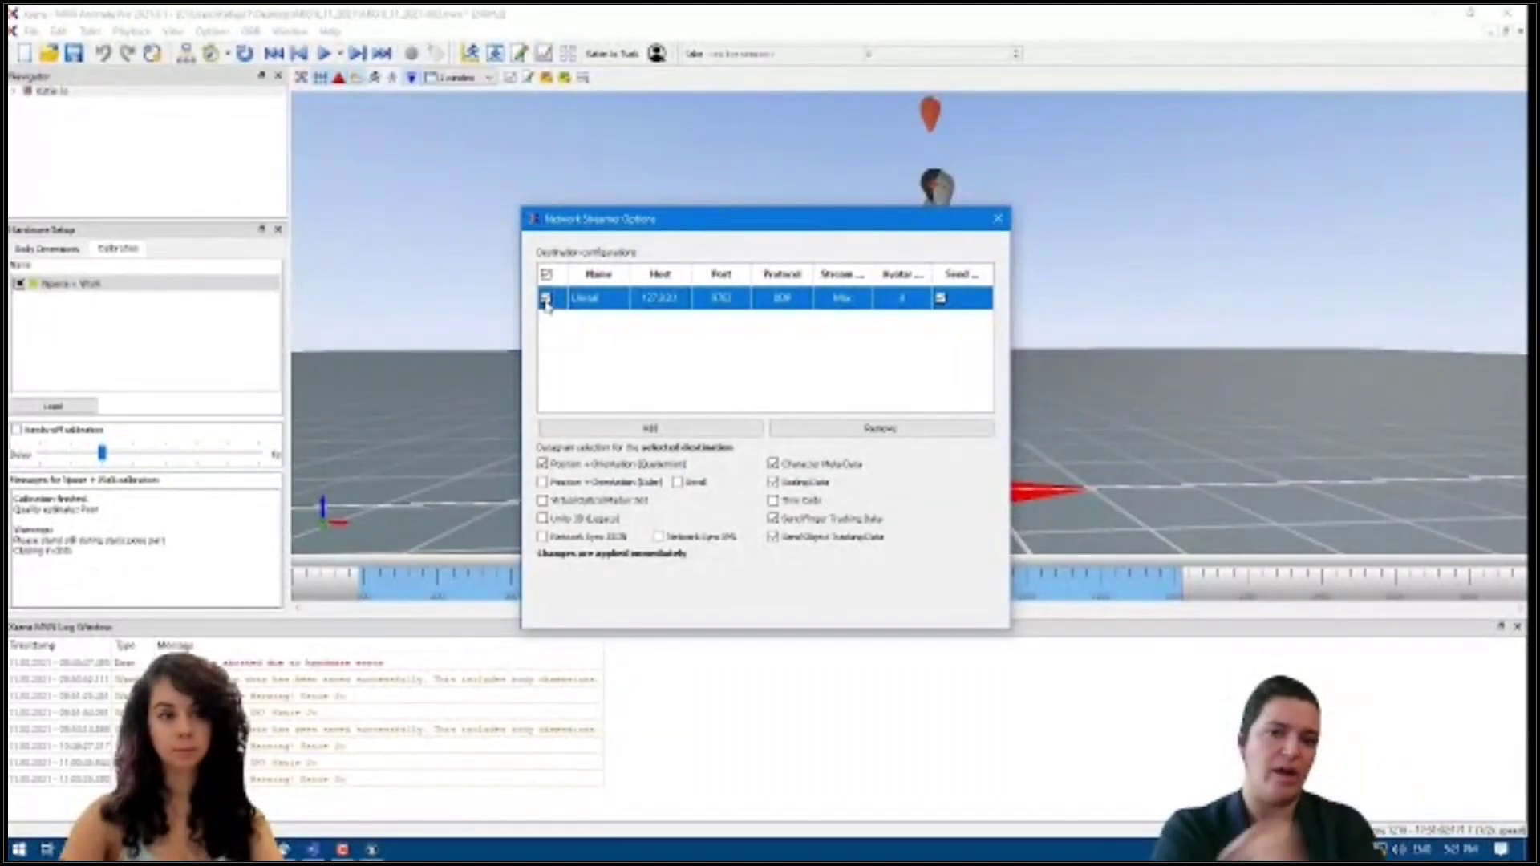
click(998, 220)
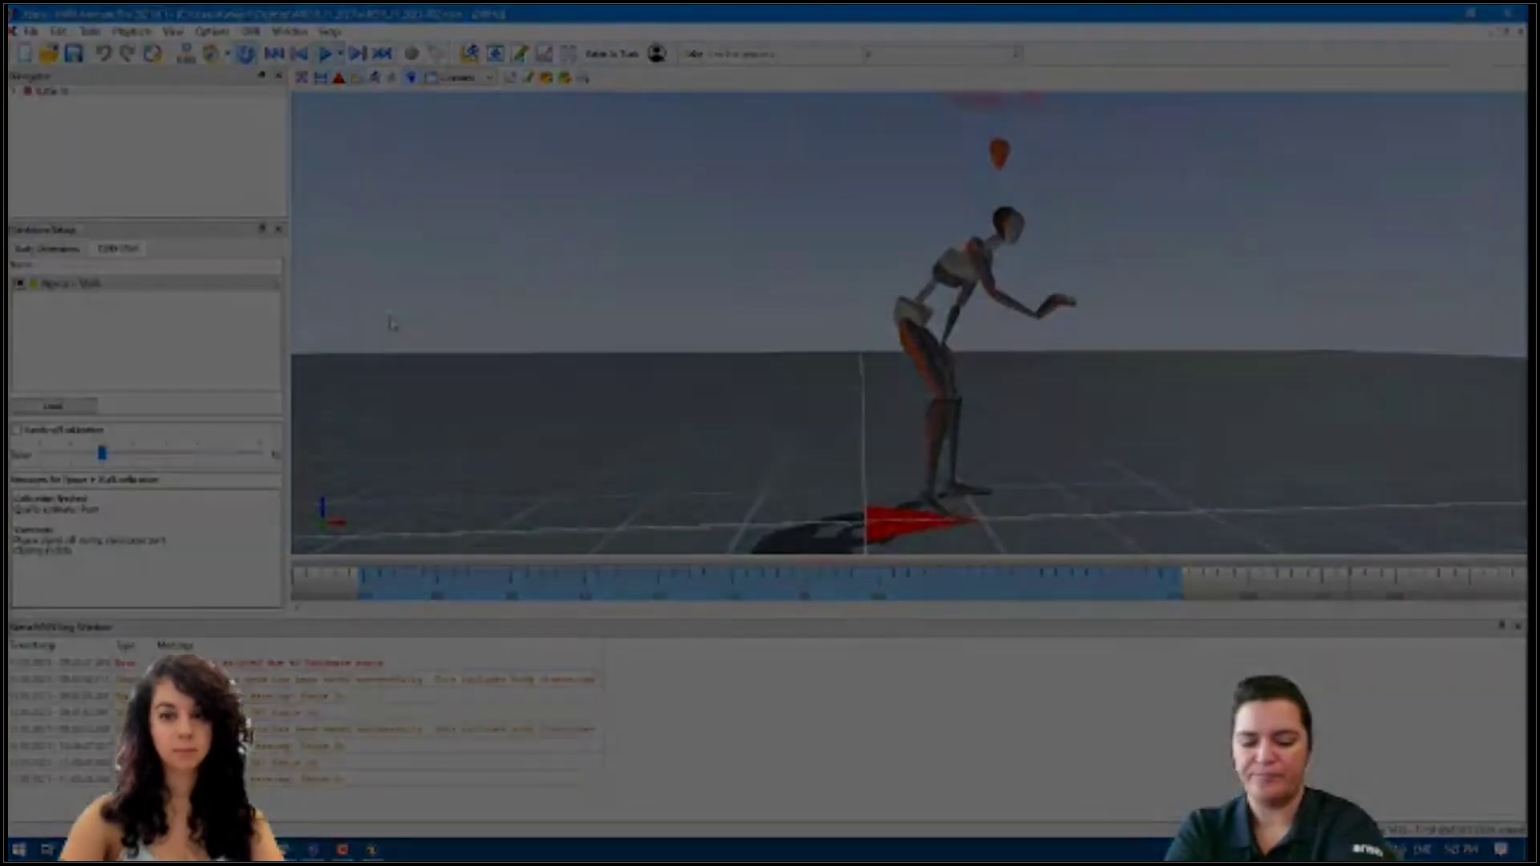
Add an Xsens Live Source to Live Link and widen the subject list to show the Role column
click(61, 79)
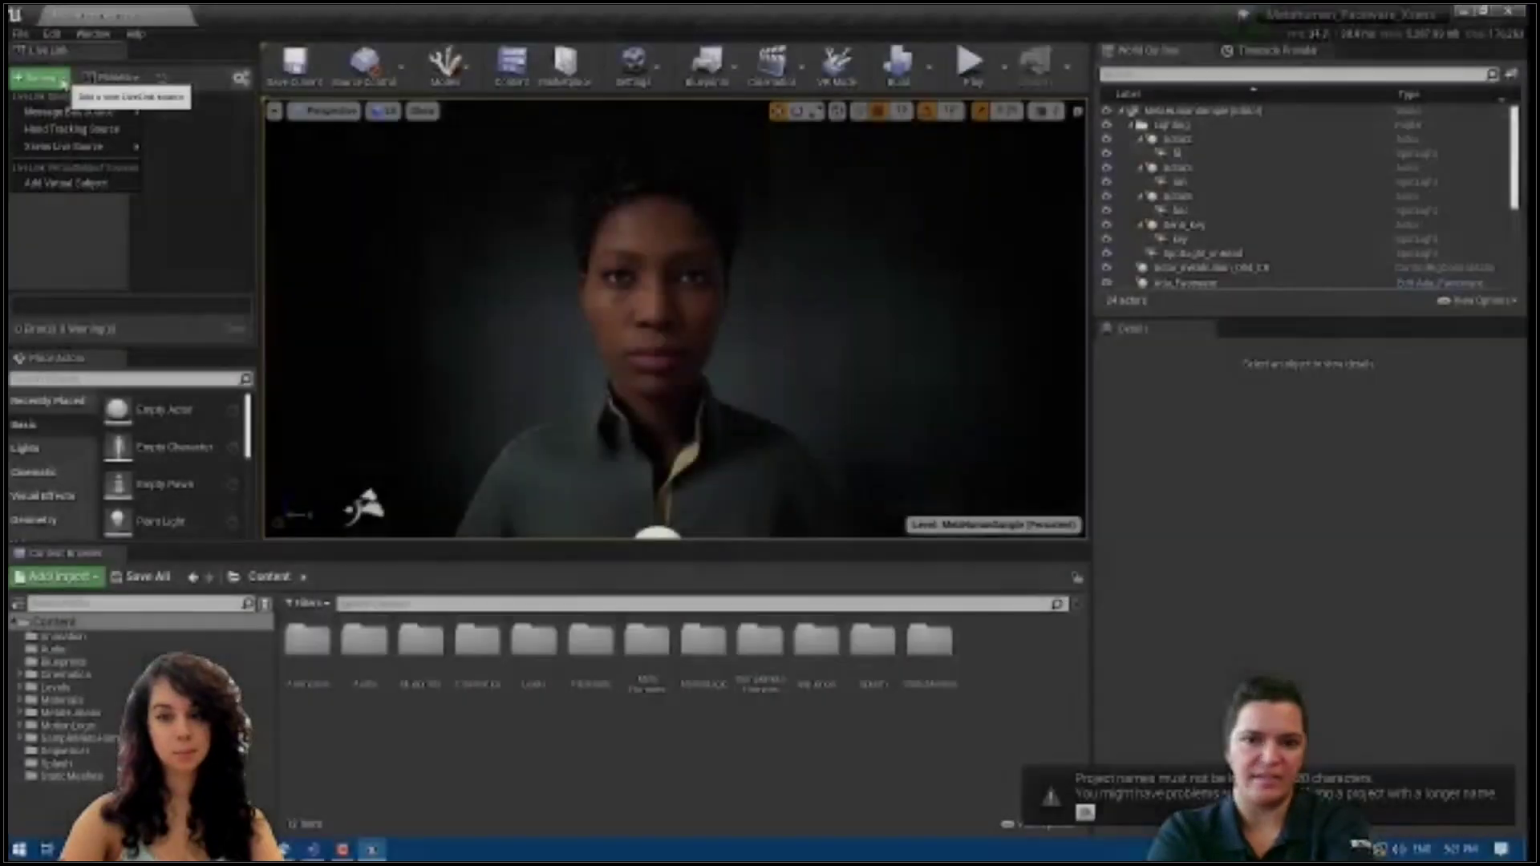
mouse_move(63, 147)
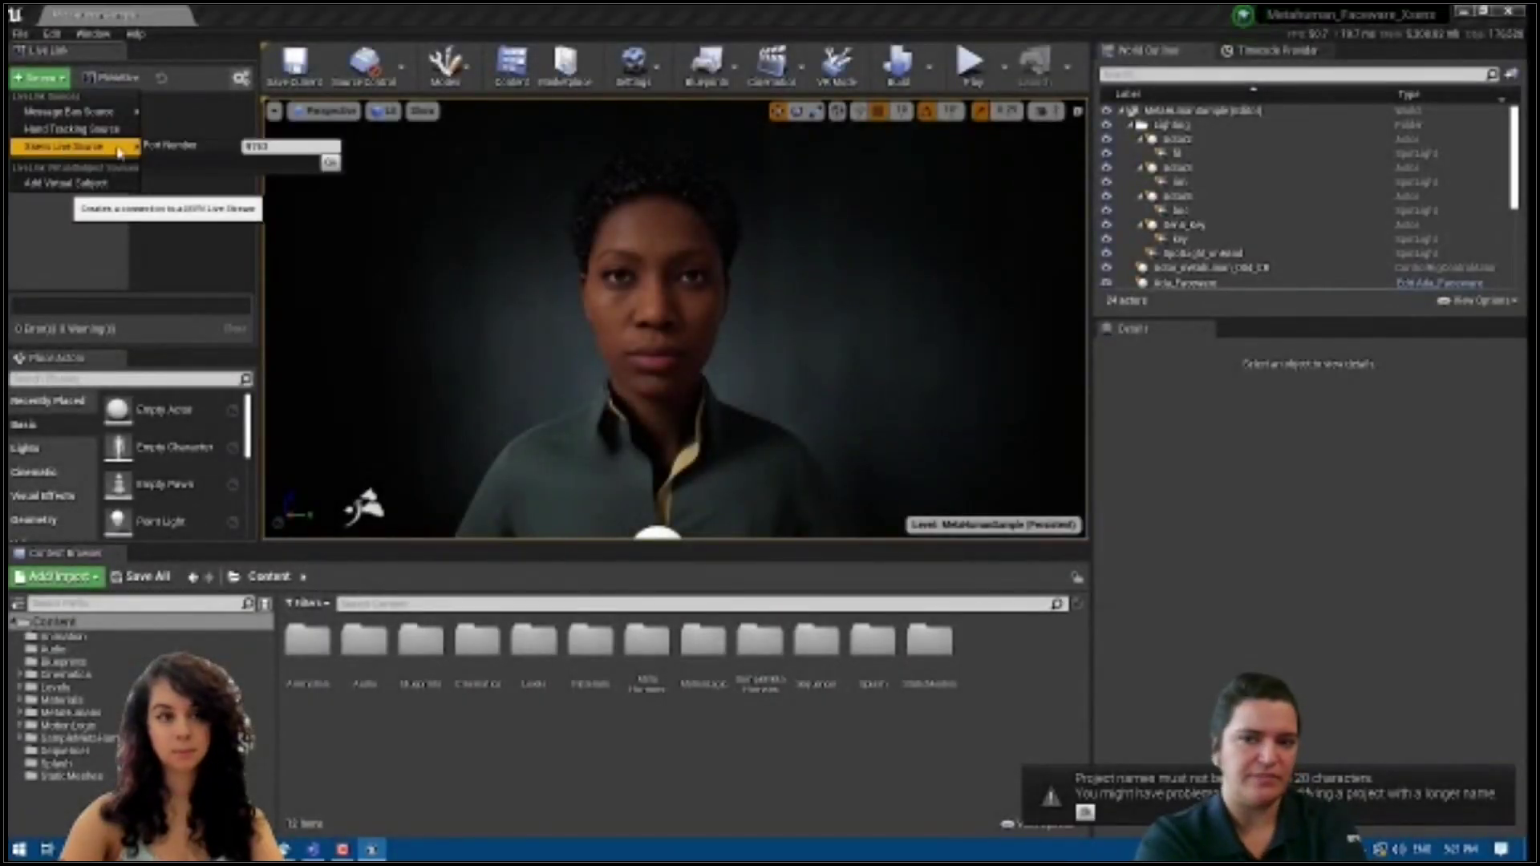
click(330, 163)
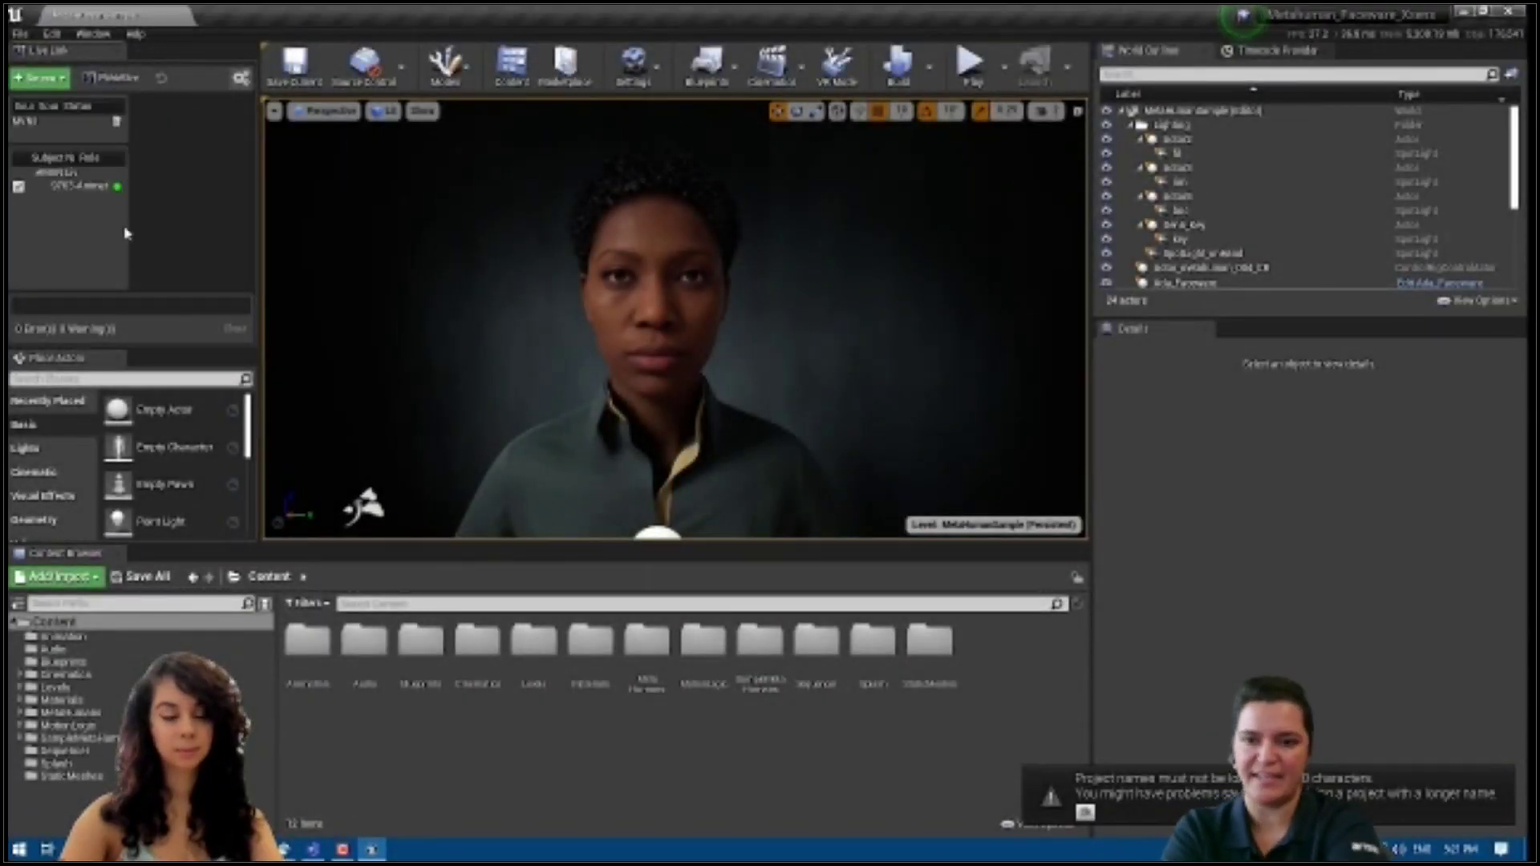
drag(128, 231, 233, 233)
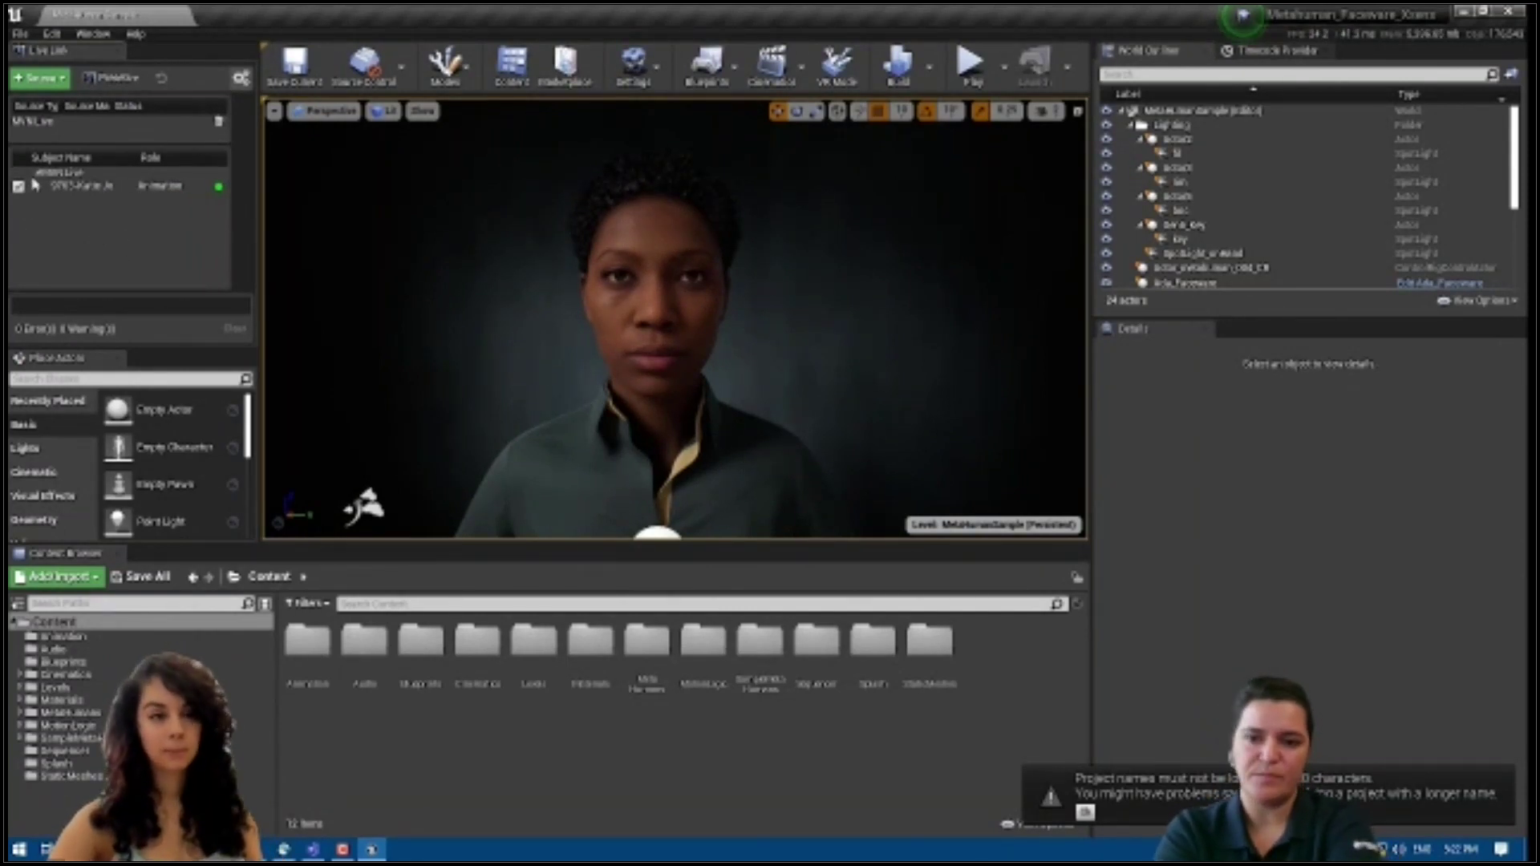
Browse to MetaHumans/Common/Female/Medium/NormalWeight/Body and select metahuman_base_skel
double_click(647, 640)
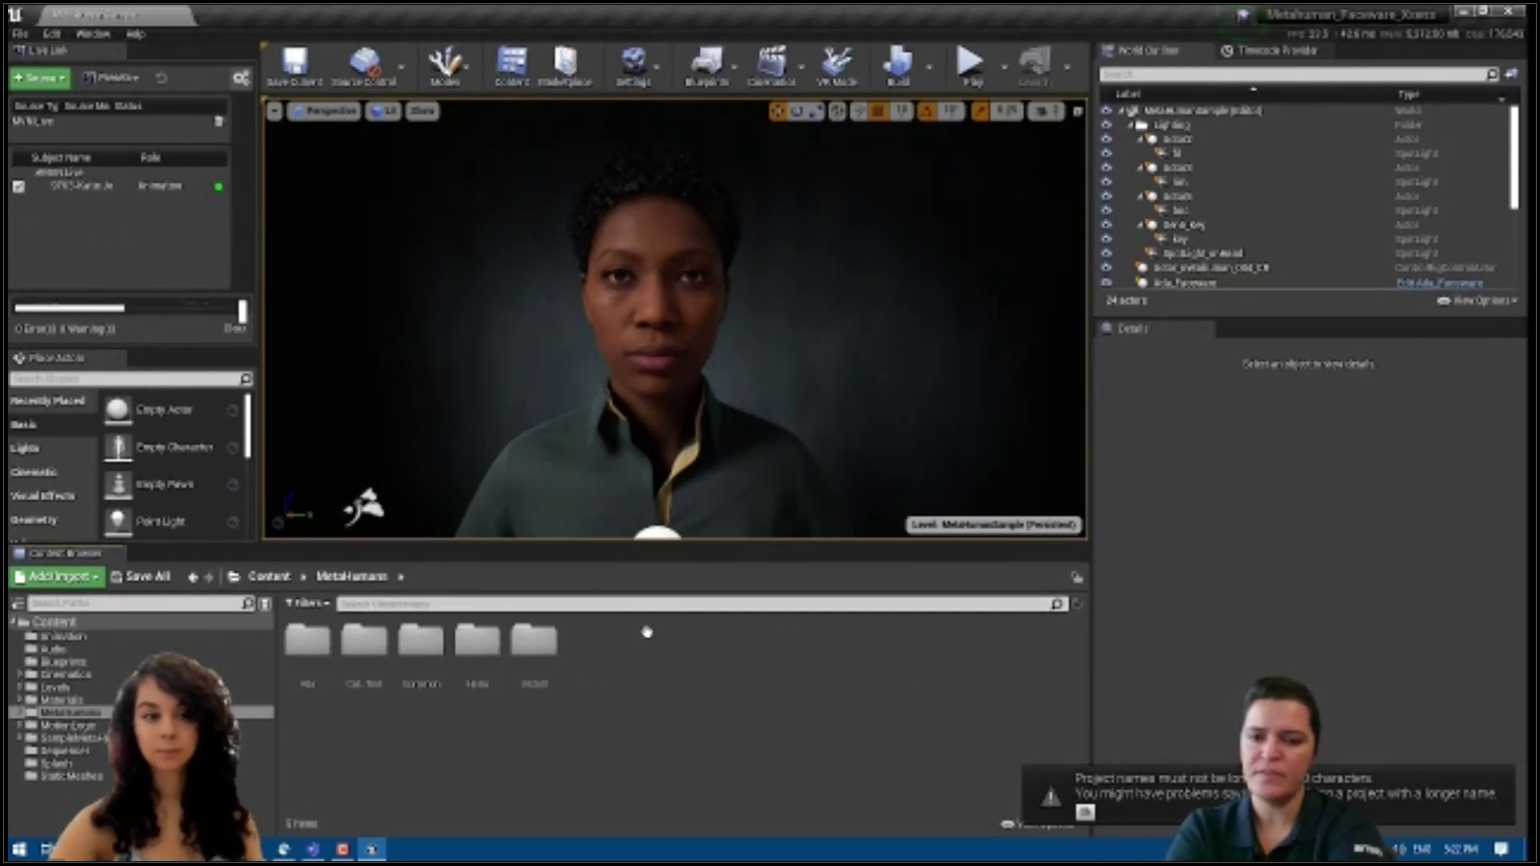
double_click(420, 639)
double_click(482, 648)
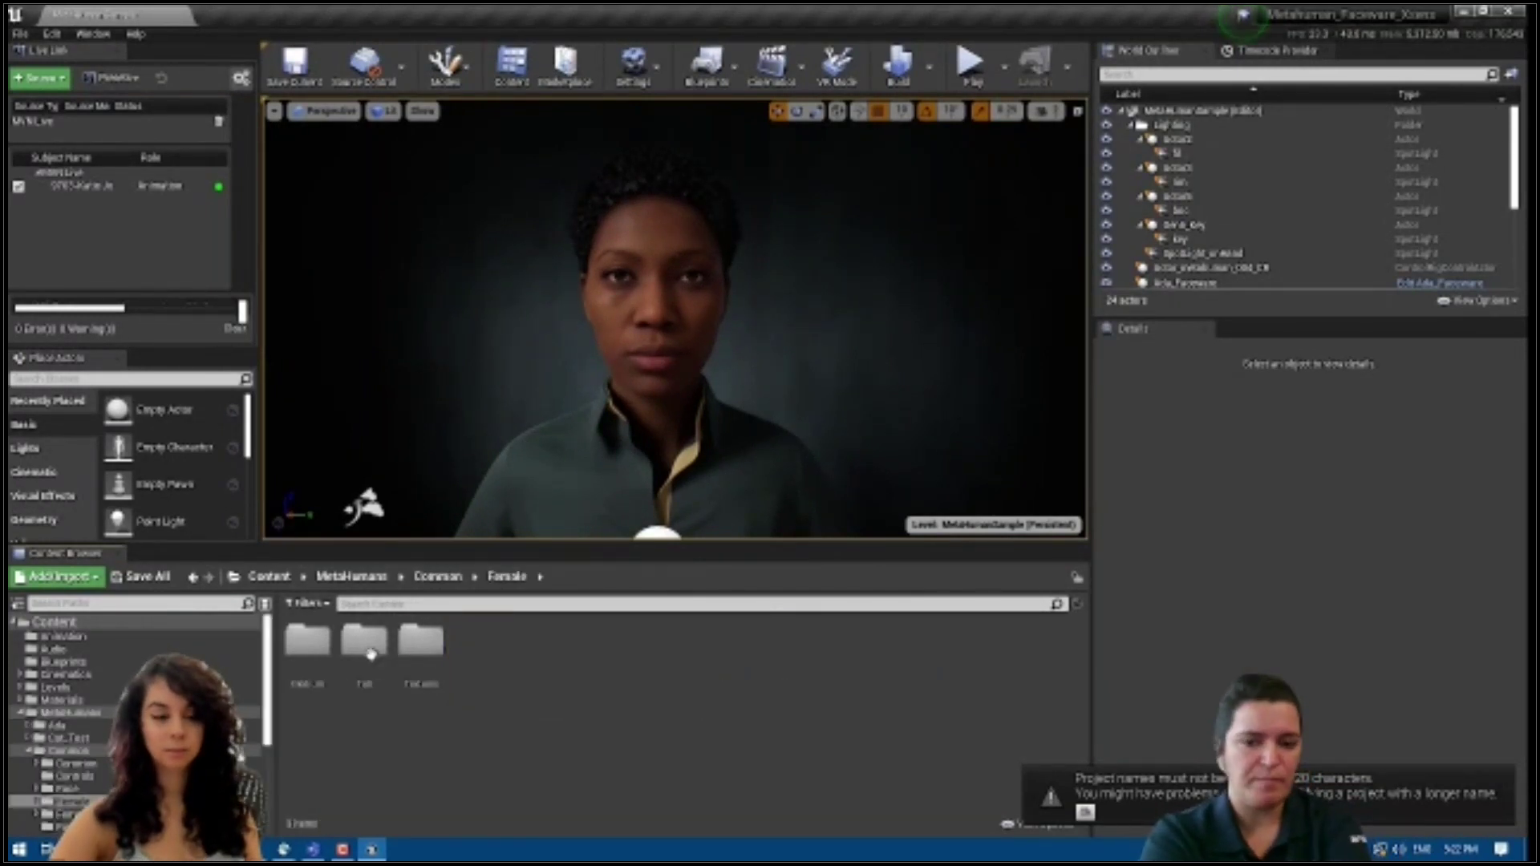
double_click(308, 639)
double_click(306, 646)
double_click(306, 648)
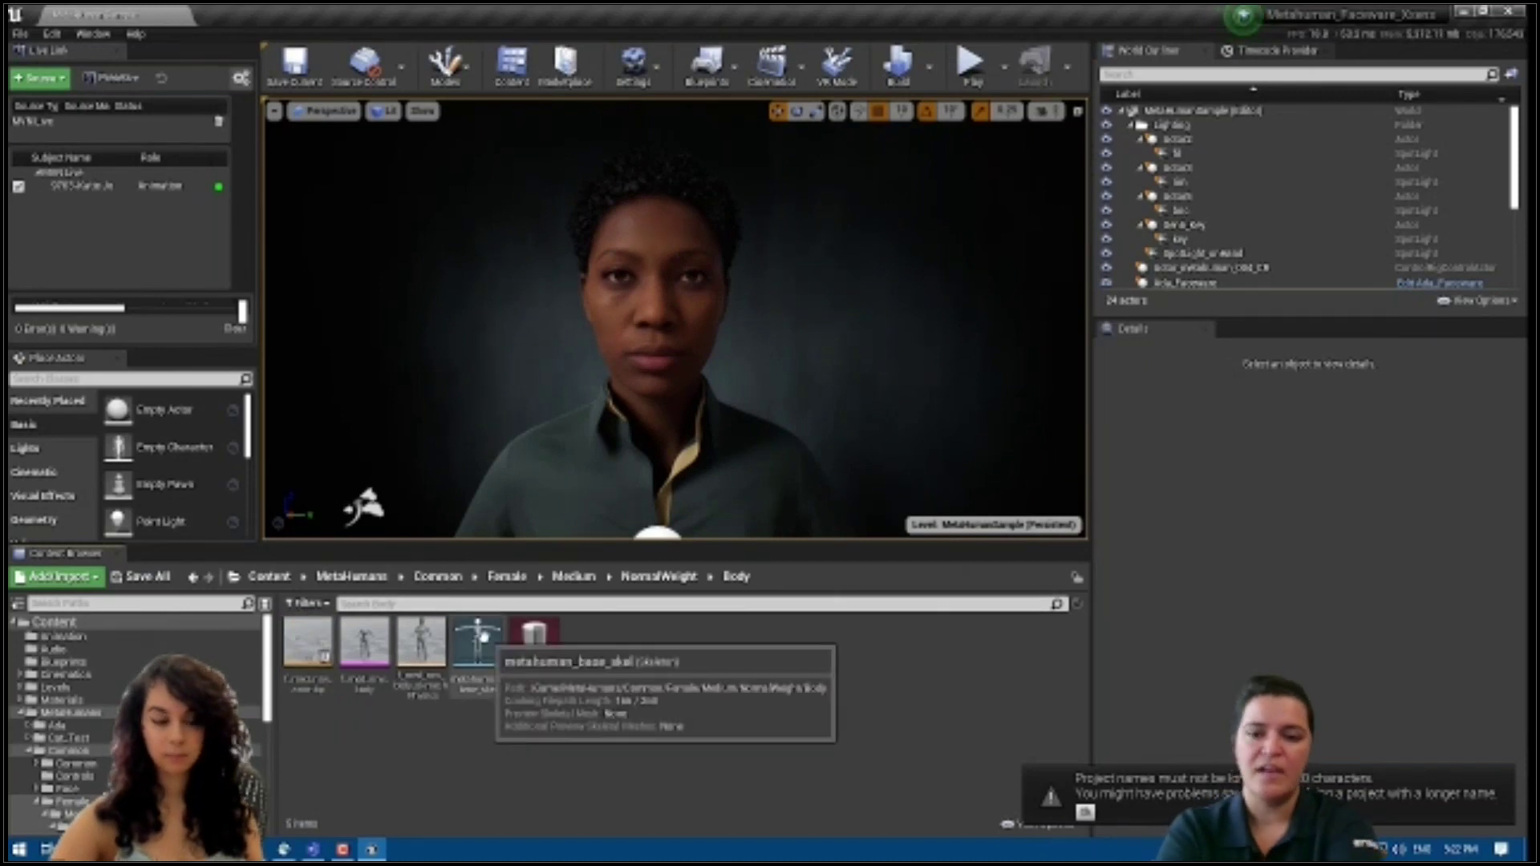
right_click(485, 648)
Create a Live Link remap asset from metahuman_base_skel and minimize its editor
mouse_move(646, 232)
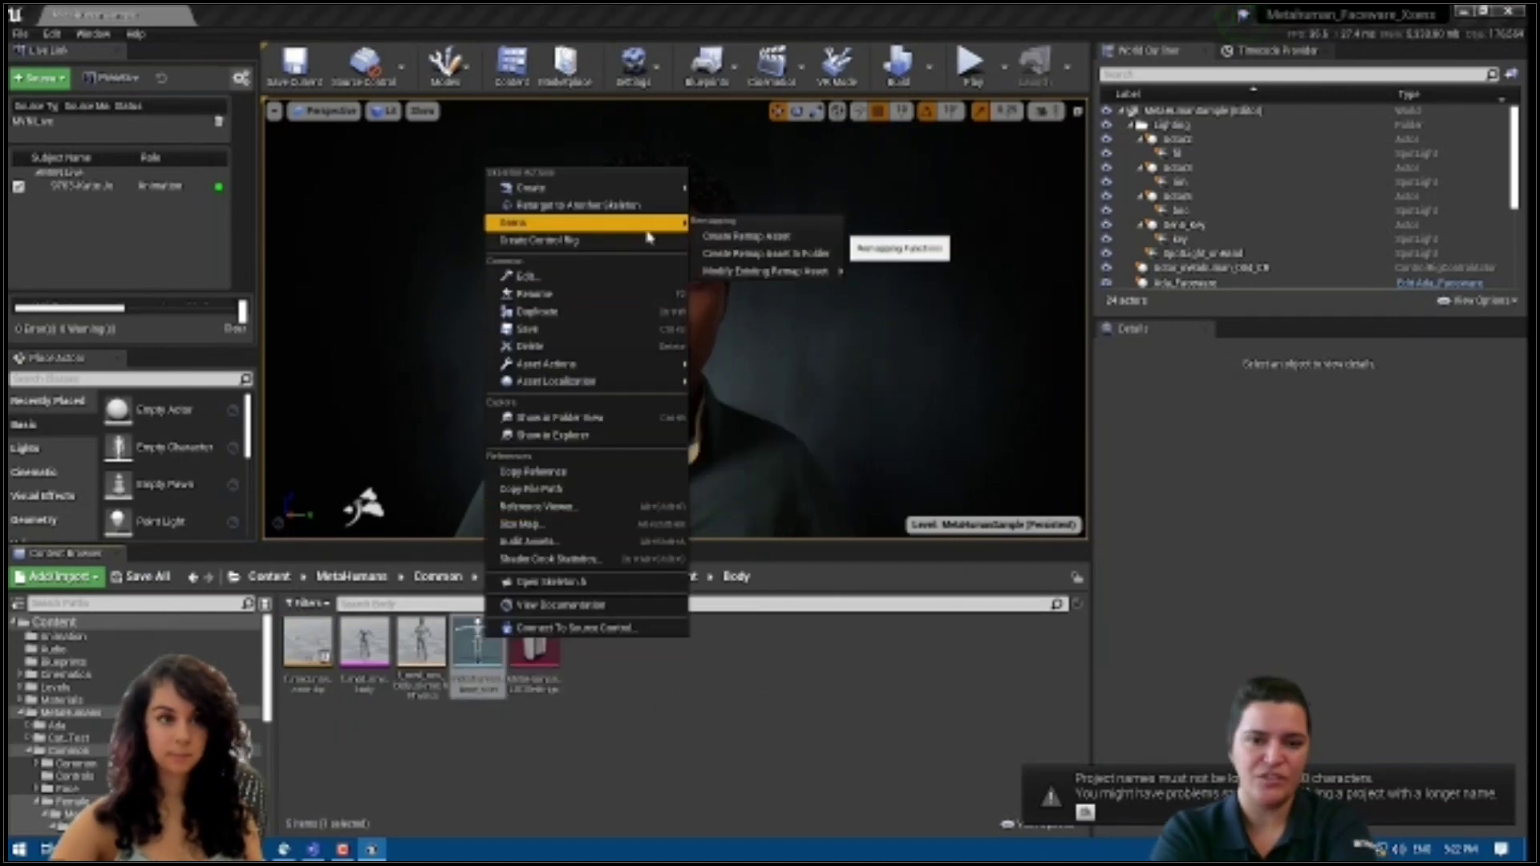
click(762, 234)
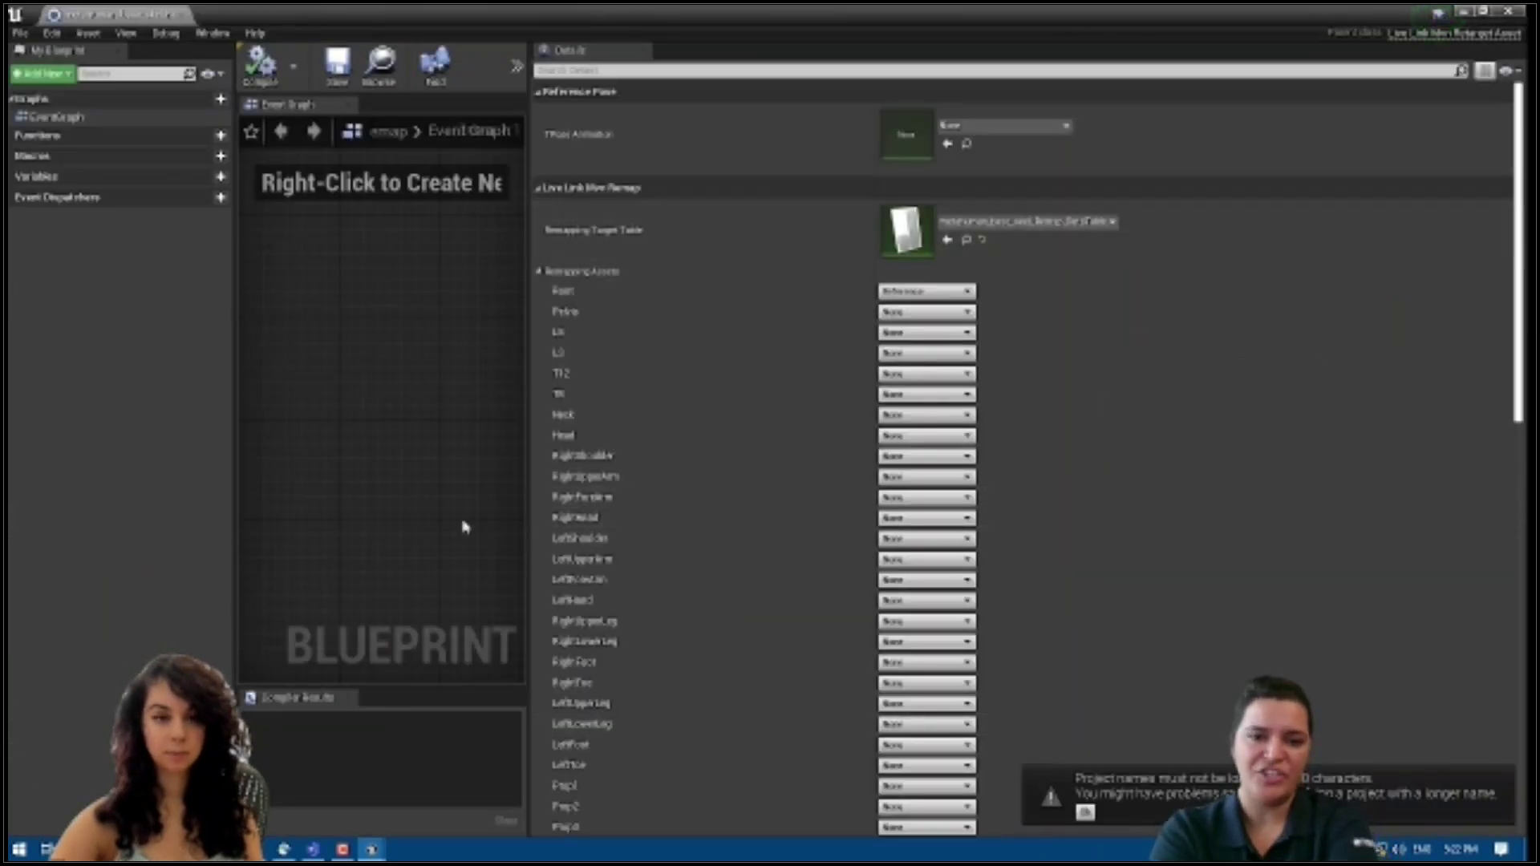
click(1463, 12)
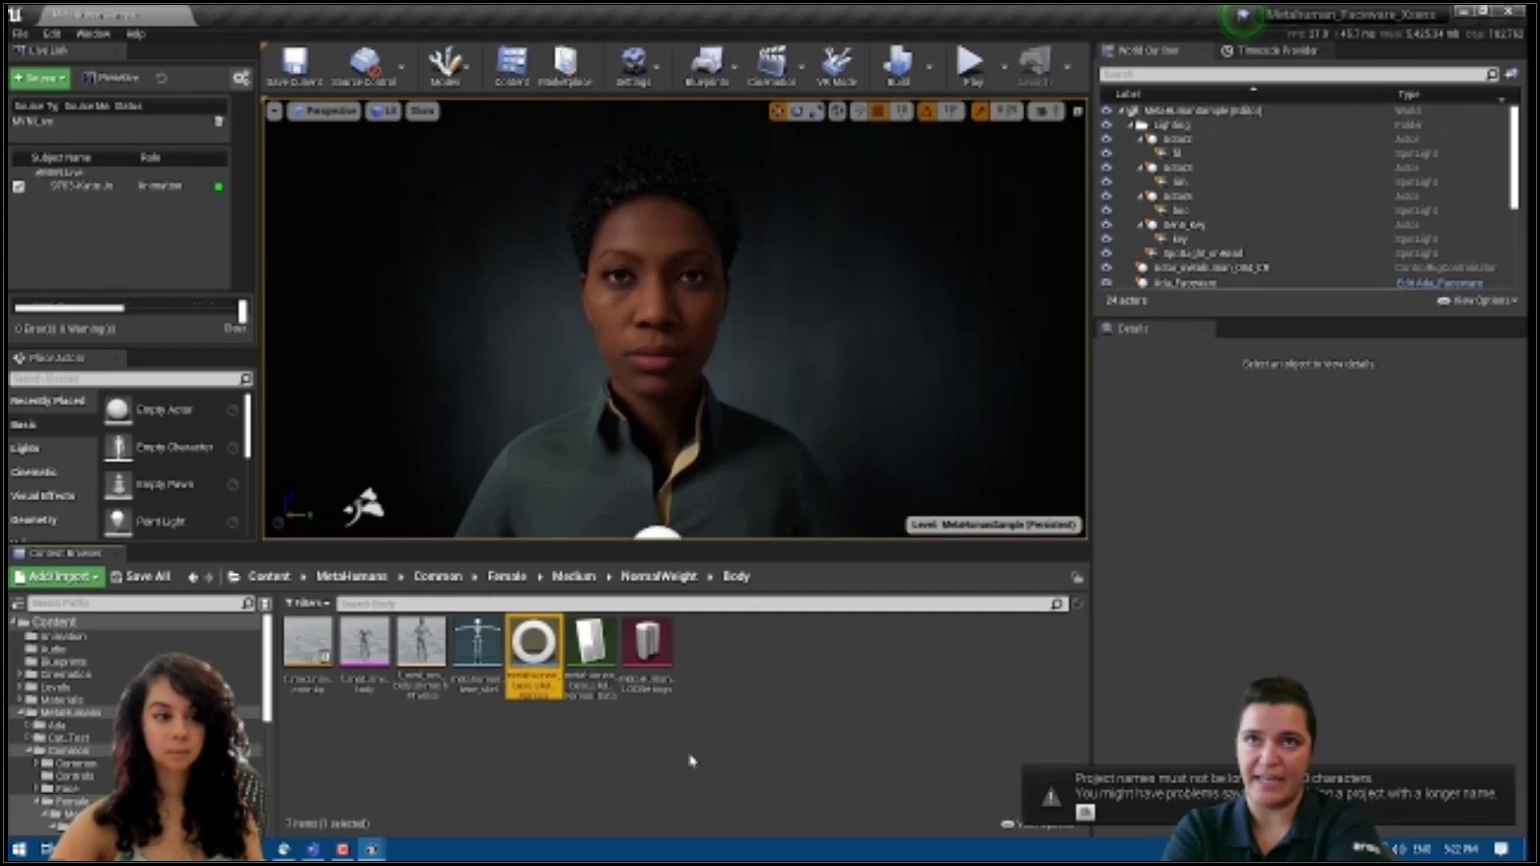
Create an Animation Composite on the MetaHuman skeleton named Ada_AC and open it
right_click(738, 661)
mouse_move(1085, 401)
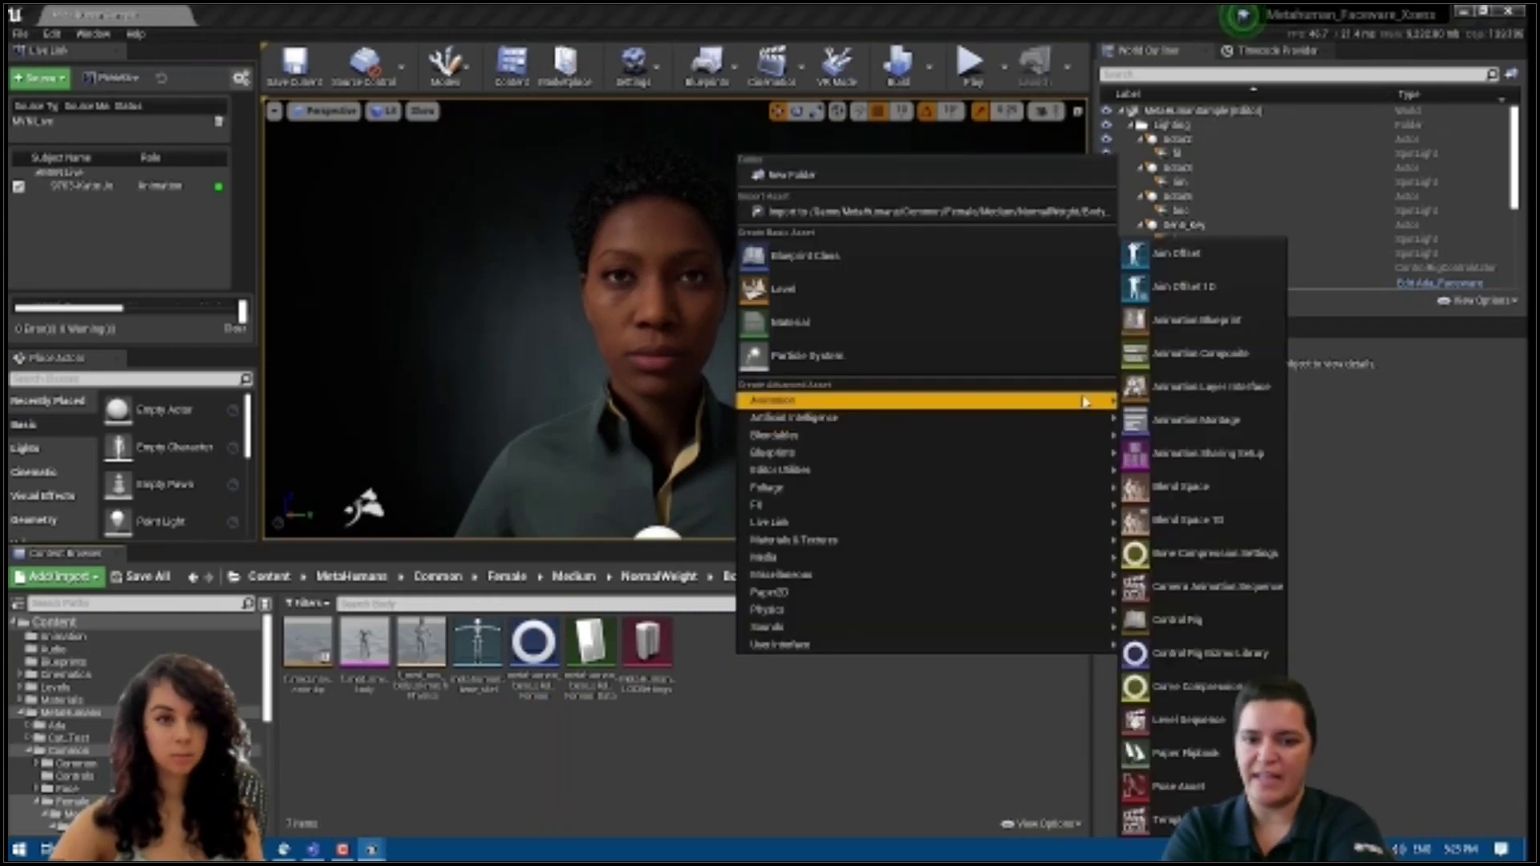
click(1254, 356)
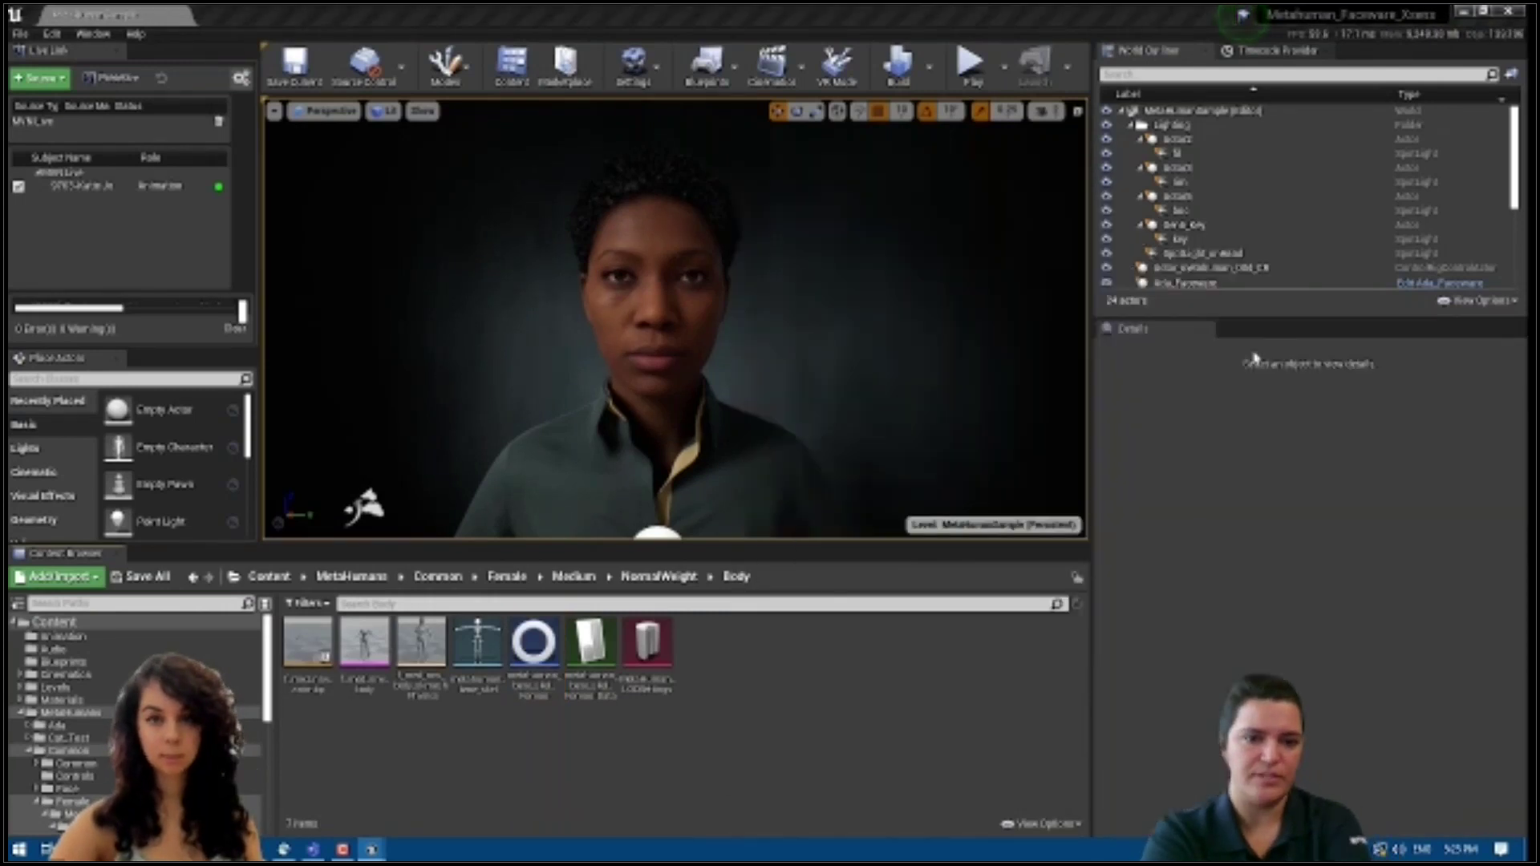
double_click(690, 480)
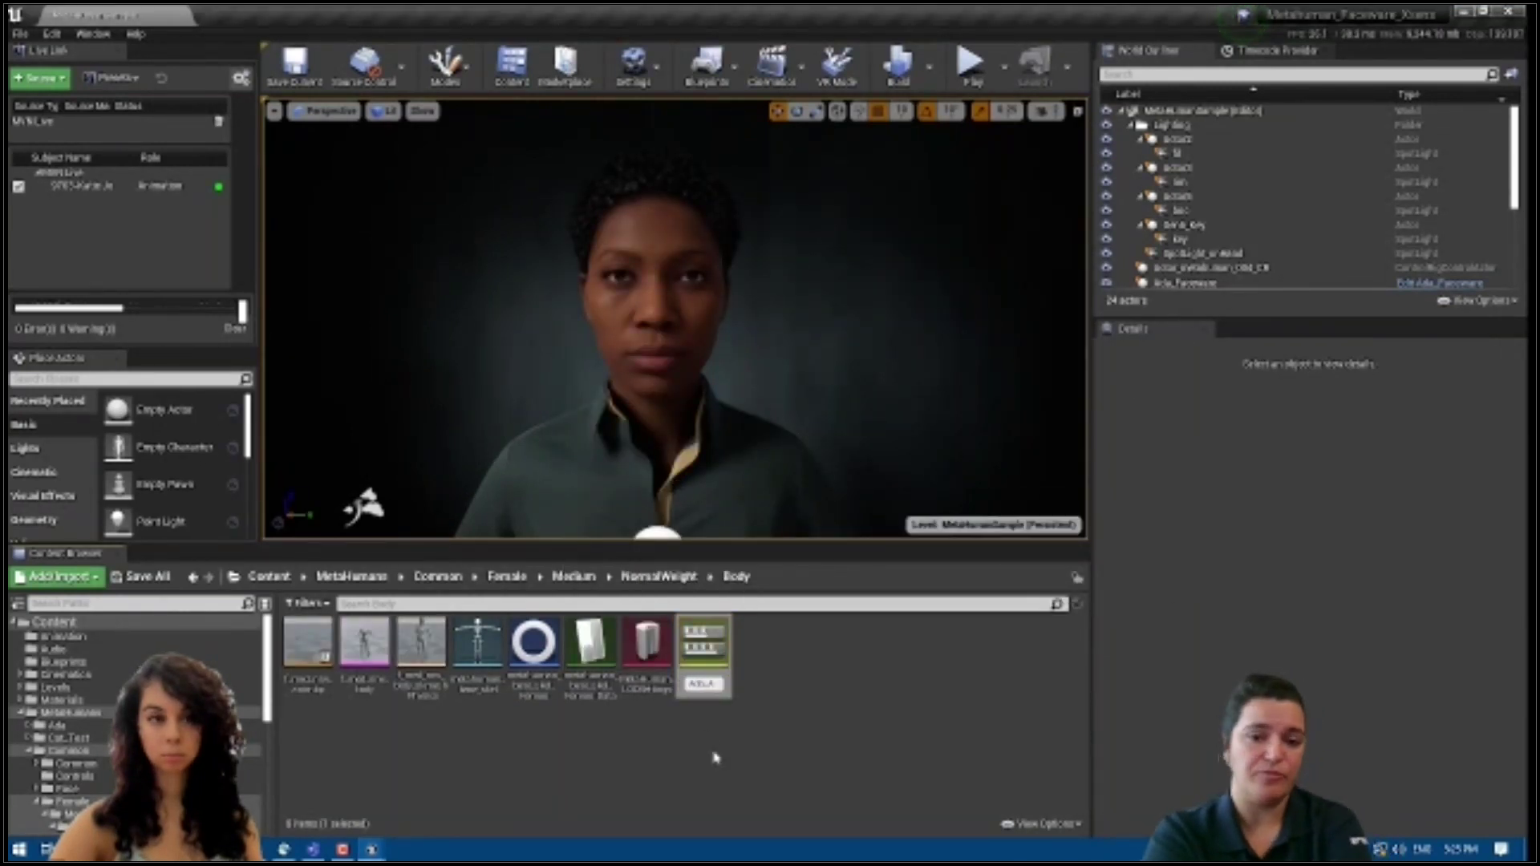
text(Ada_AC)
key(Return)
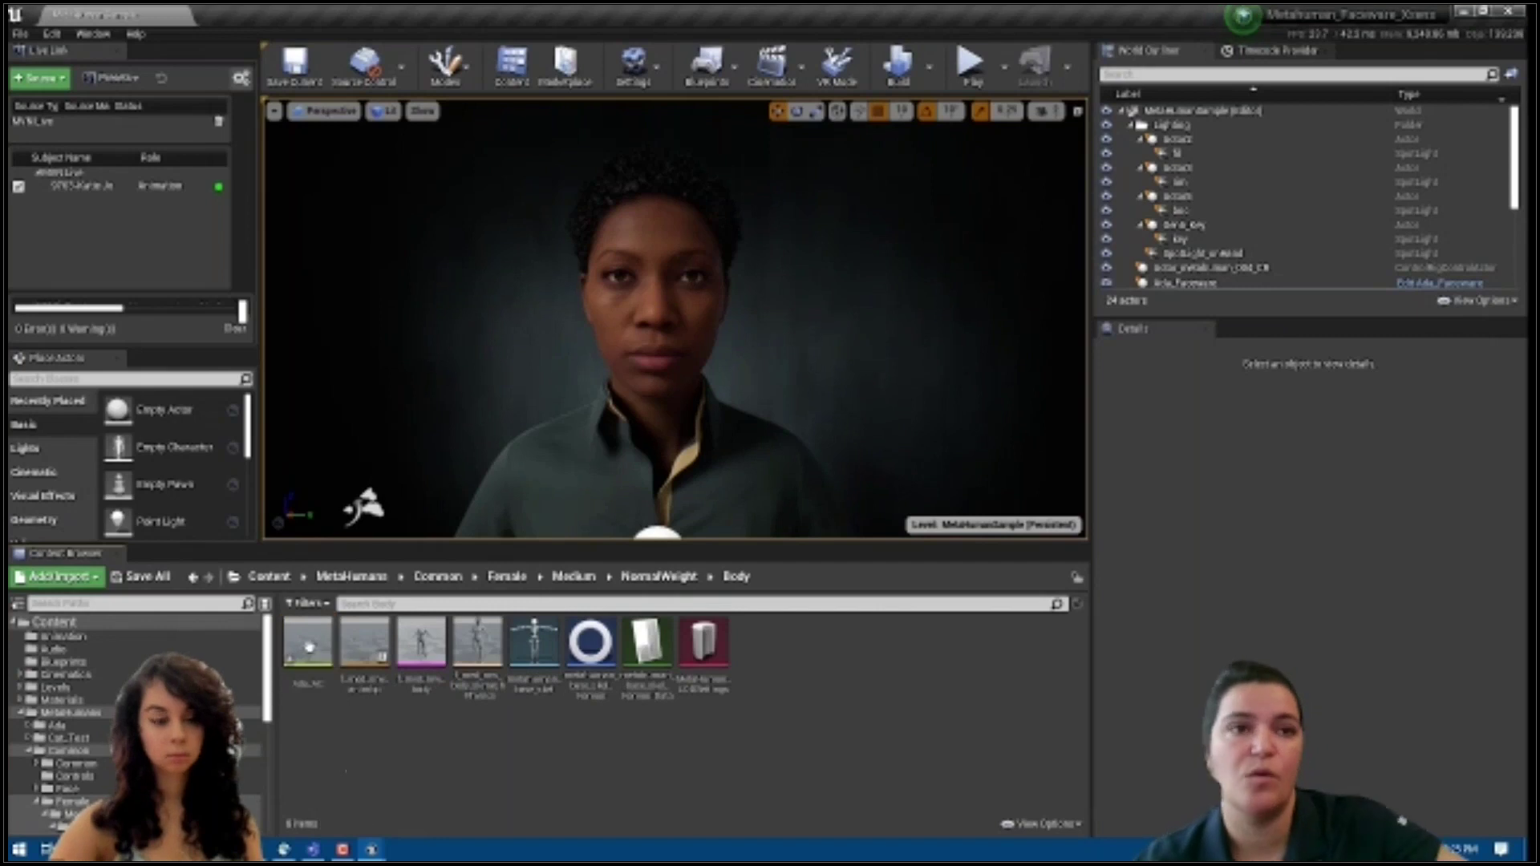
double_click(309, 645)
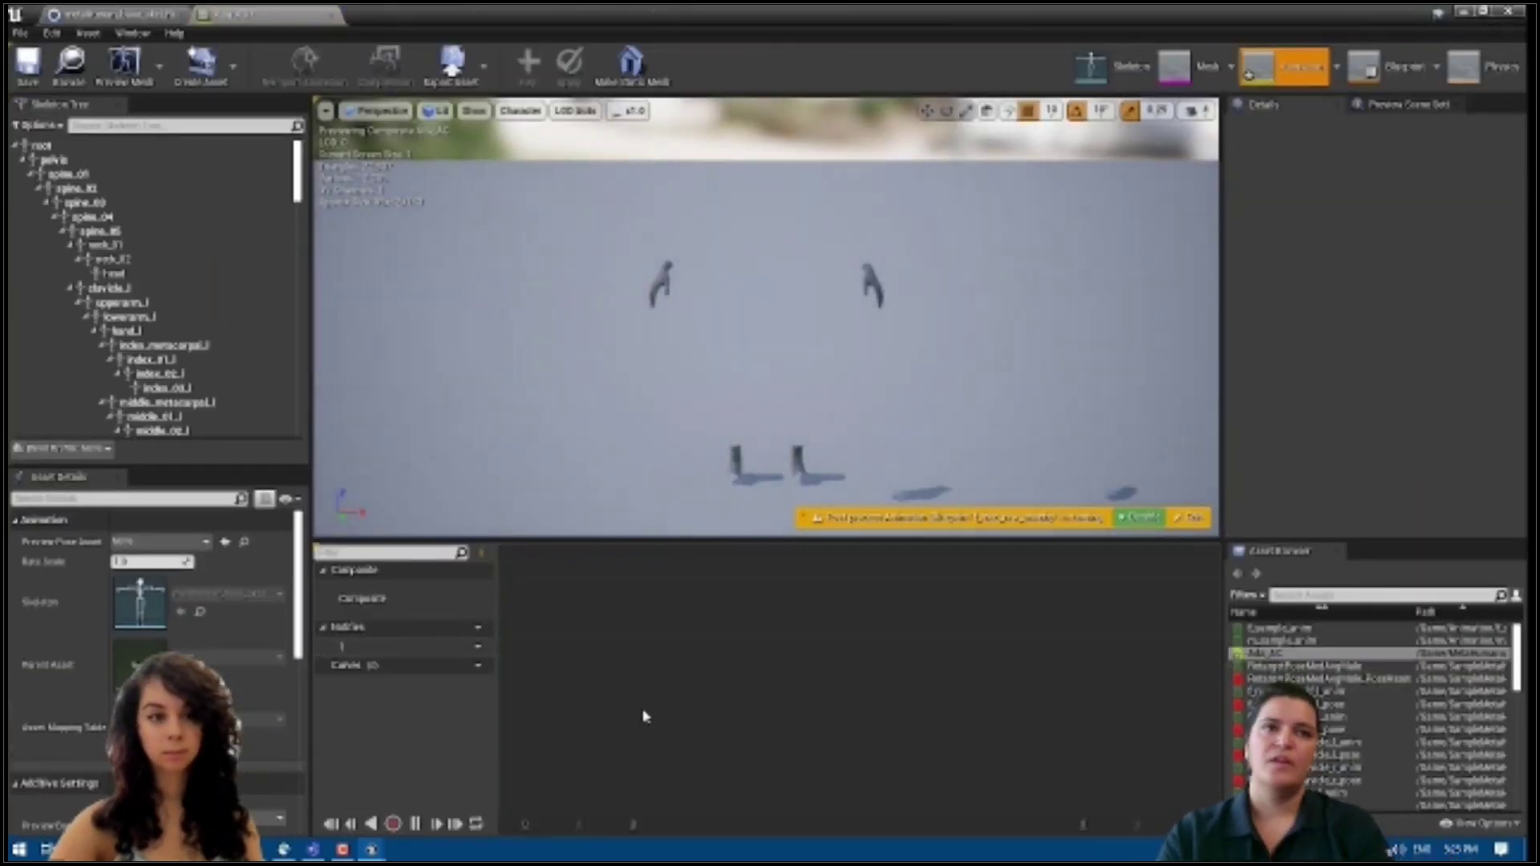
Show all bones and set upperarm_l's world rotation Y and Z to 0
click(520, 111)
mouse_move(525, 178)
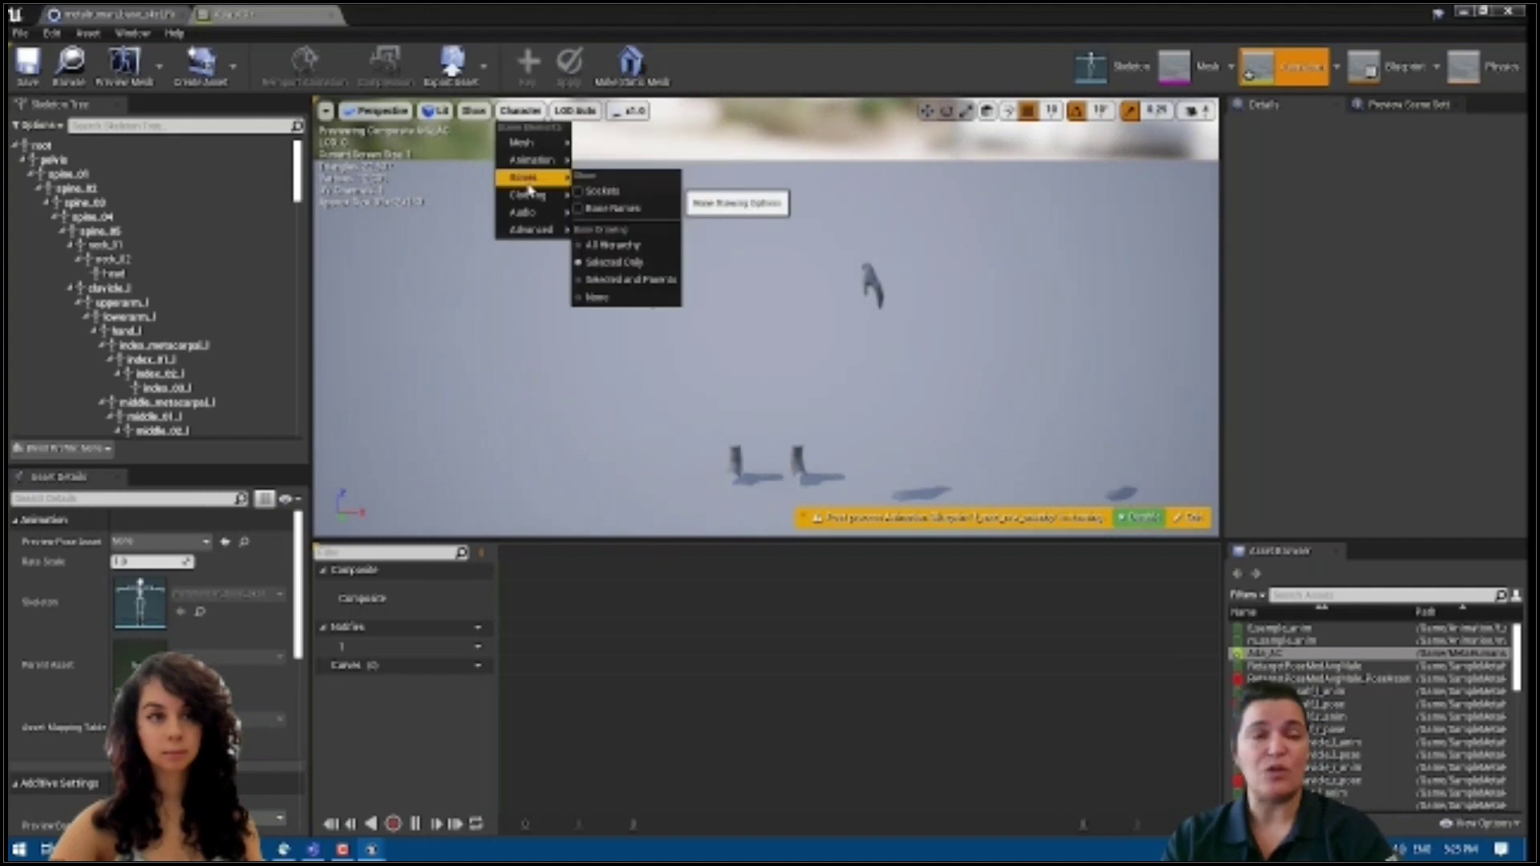
click(613, 245)
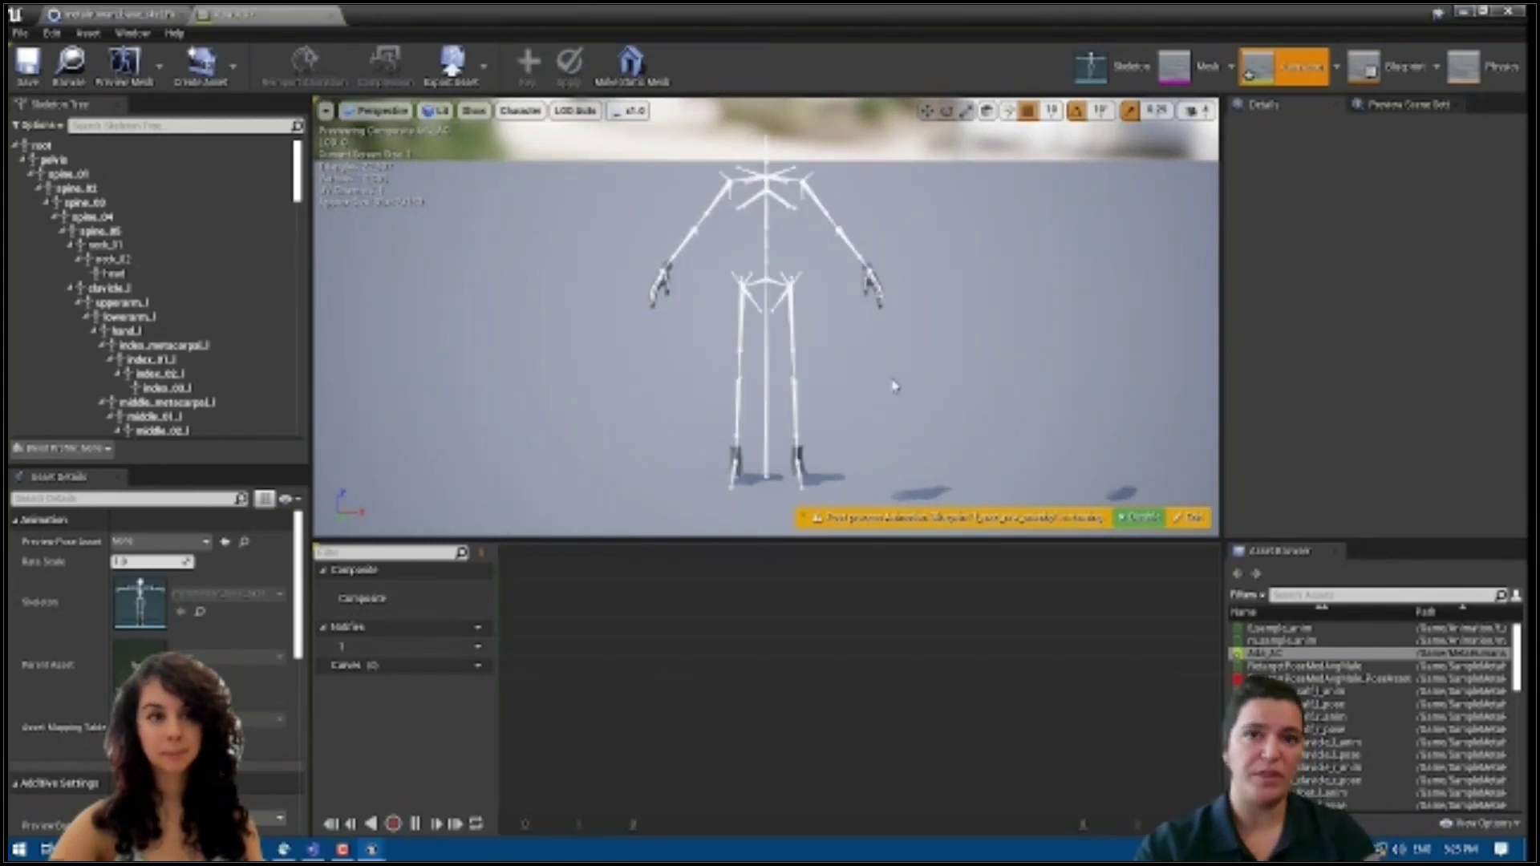
click(185, 126)
text(upper)
click(120, 259)
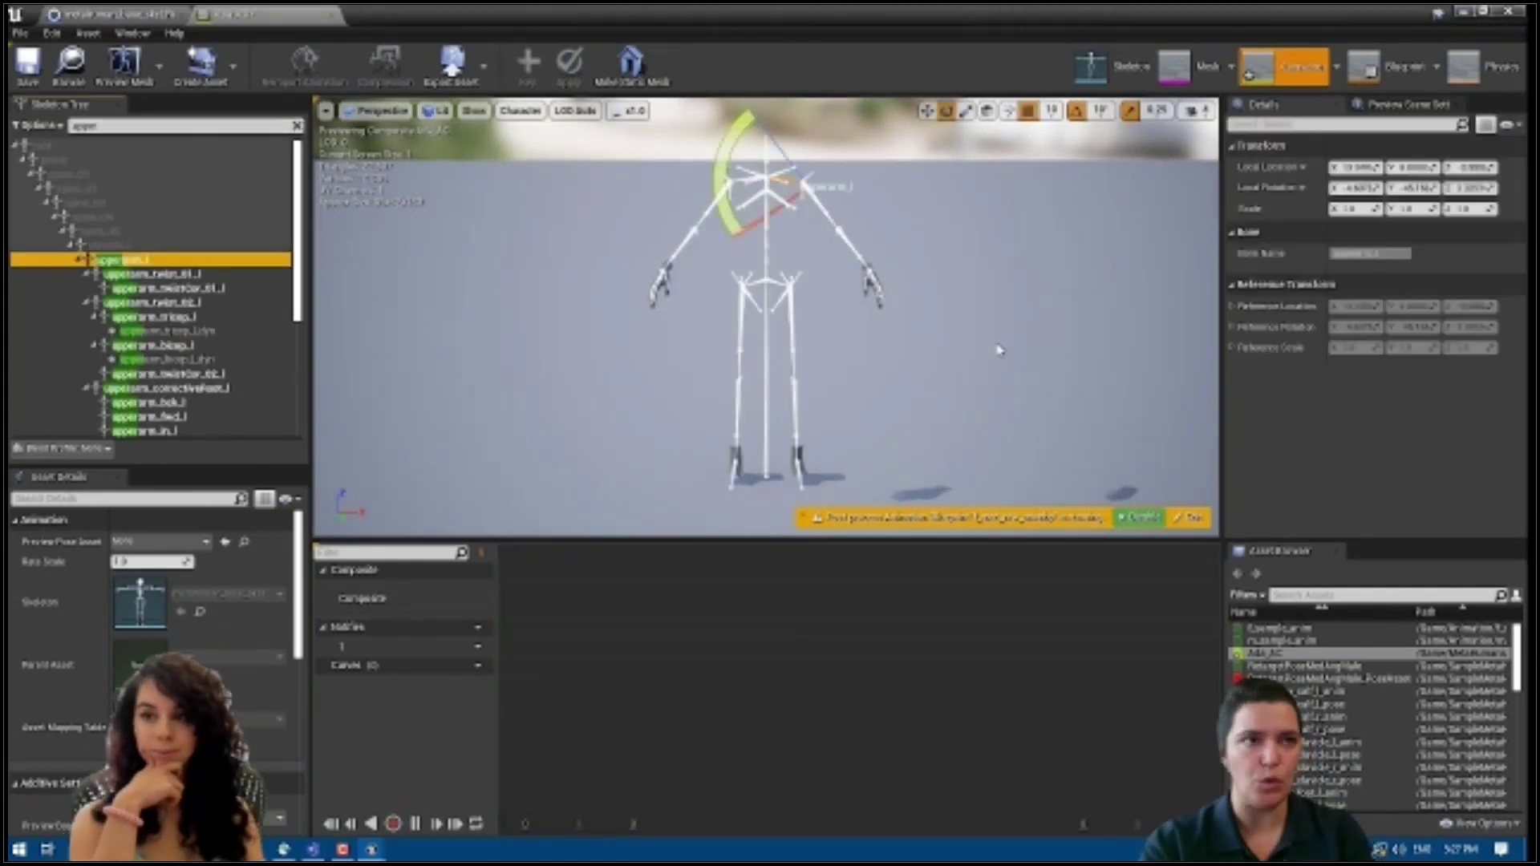
click(1271, 187)
click(1279, 226)
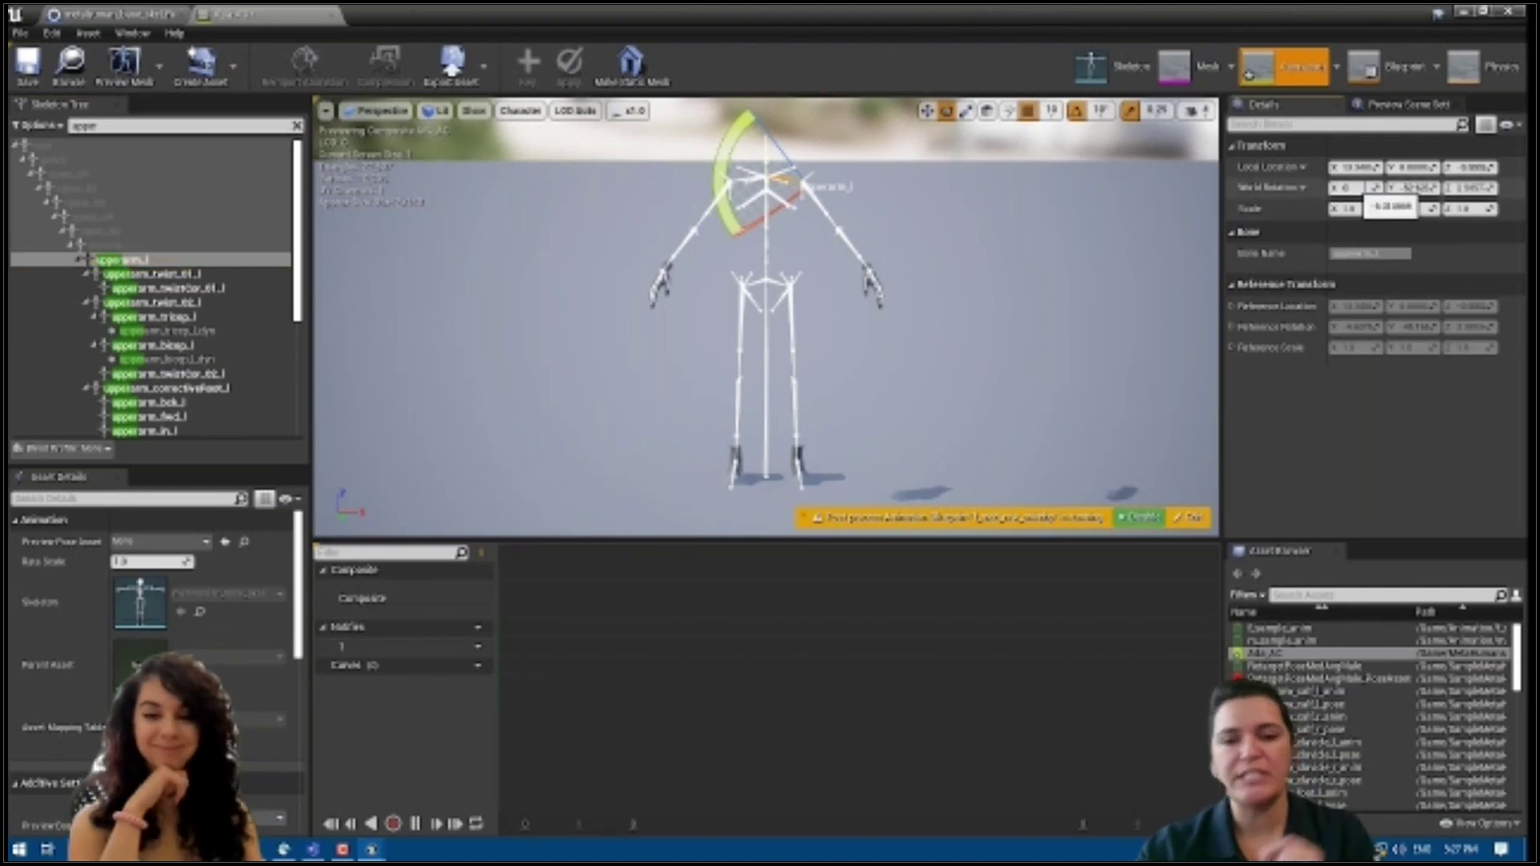
click(1409, 188)
text(0)
click(1463, 188)
text(0)
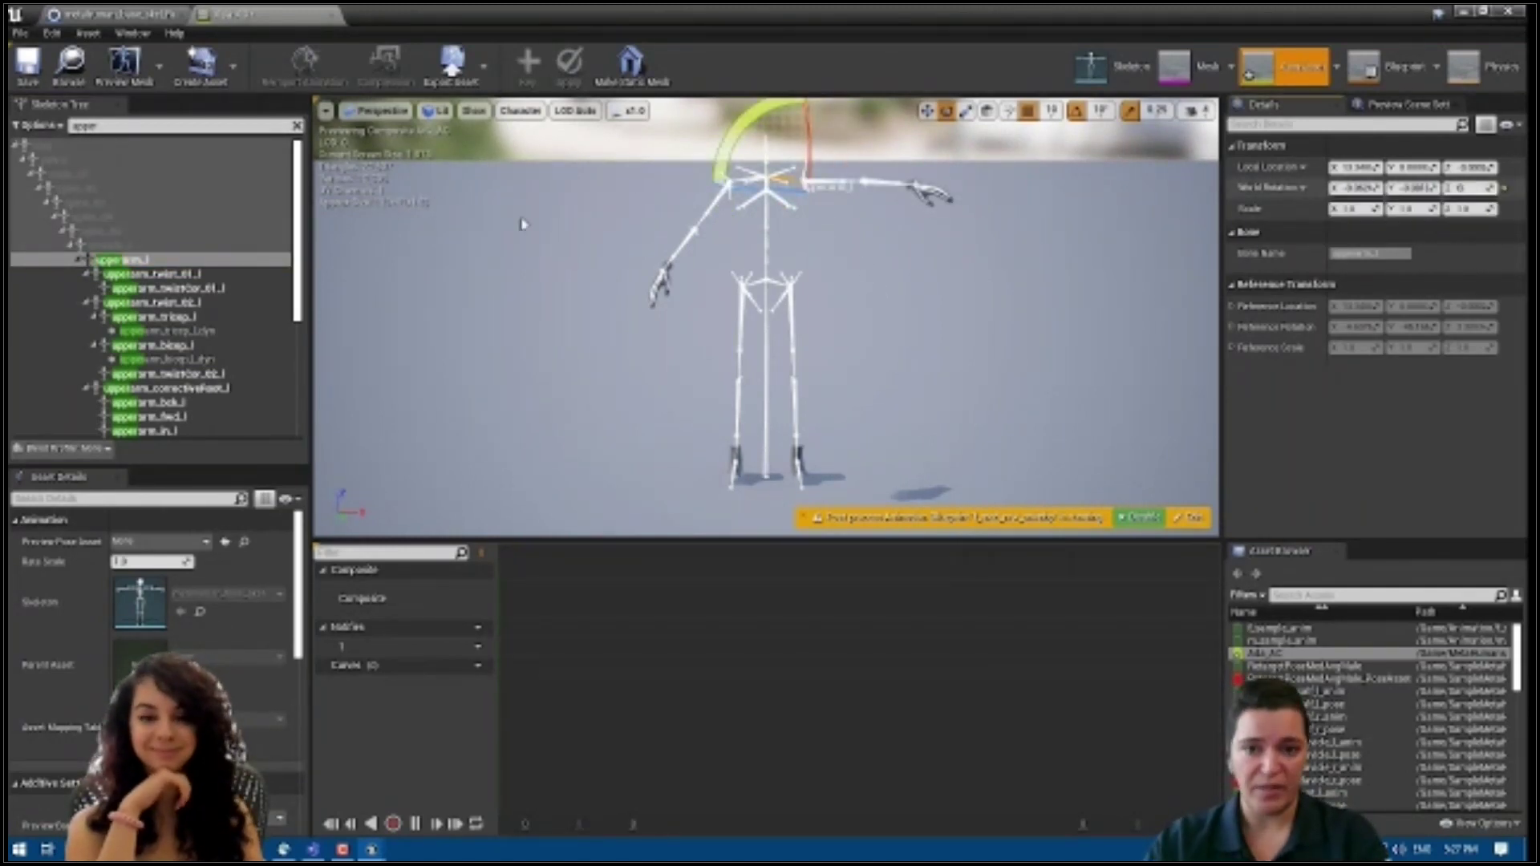
click(522, 225)
Set upperarm_r's world rotation Y and Z to 0 to level the right arm
scroll(153, 305, down, 2)
click(120, 371)
click(1295, 189)
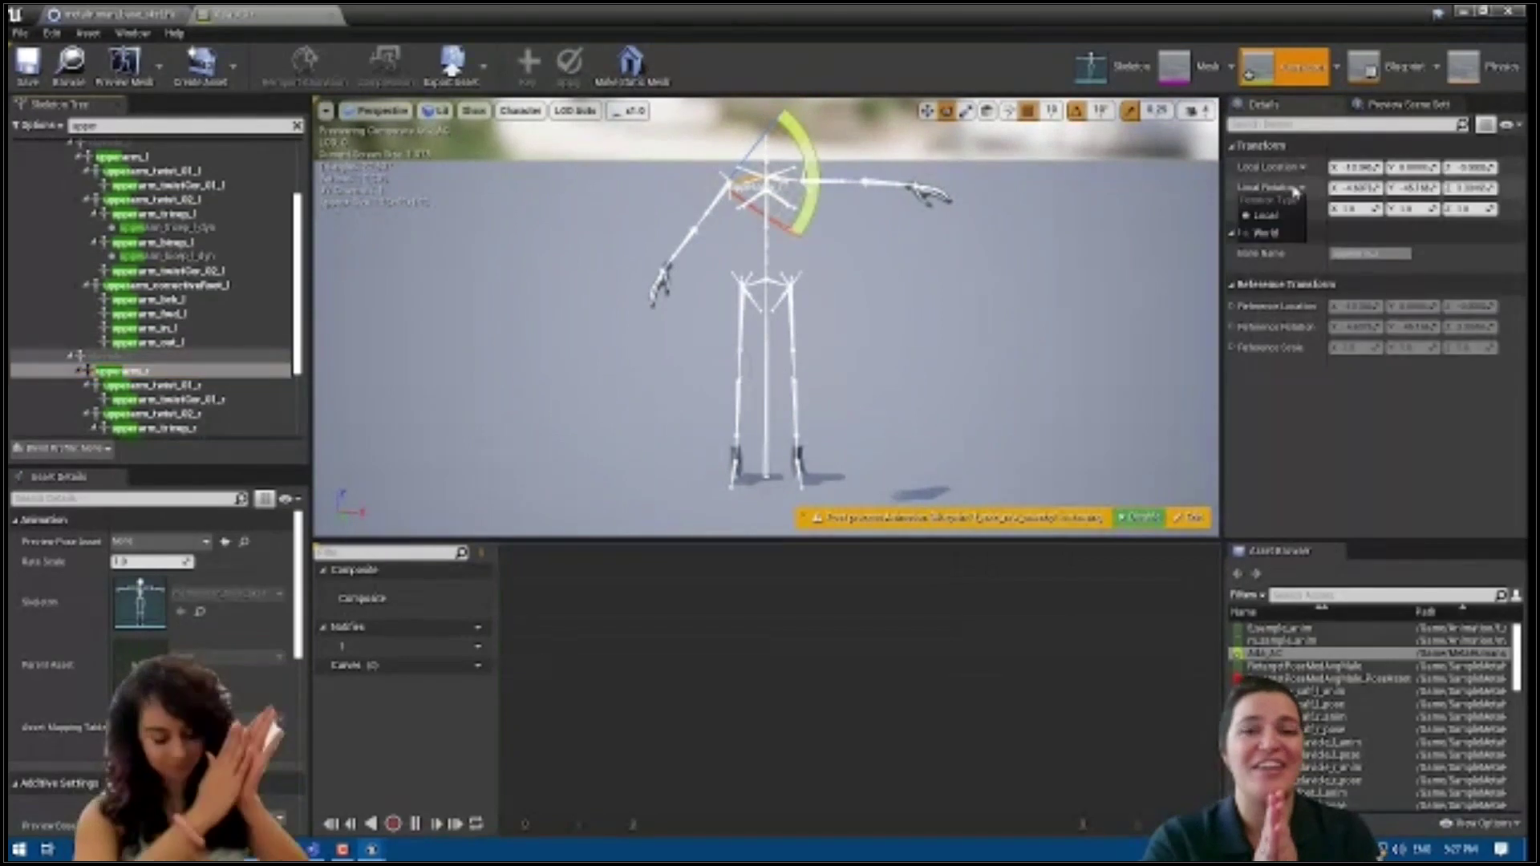
click(1266, 233)
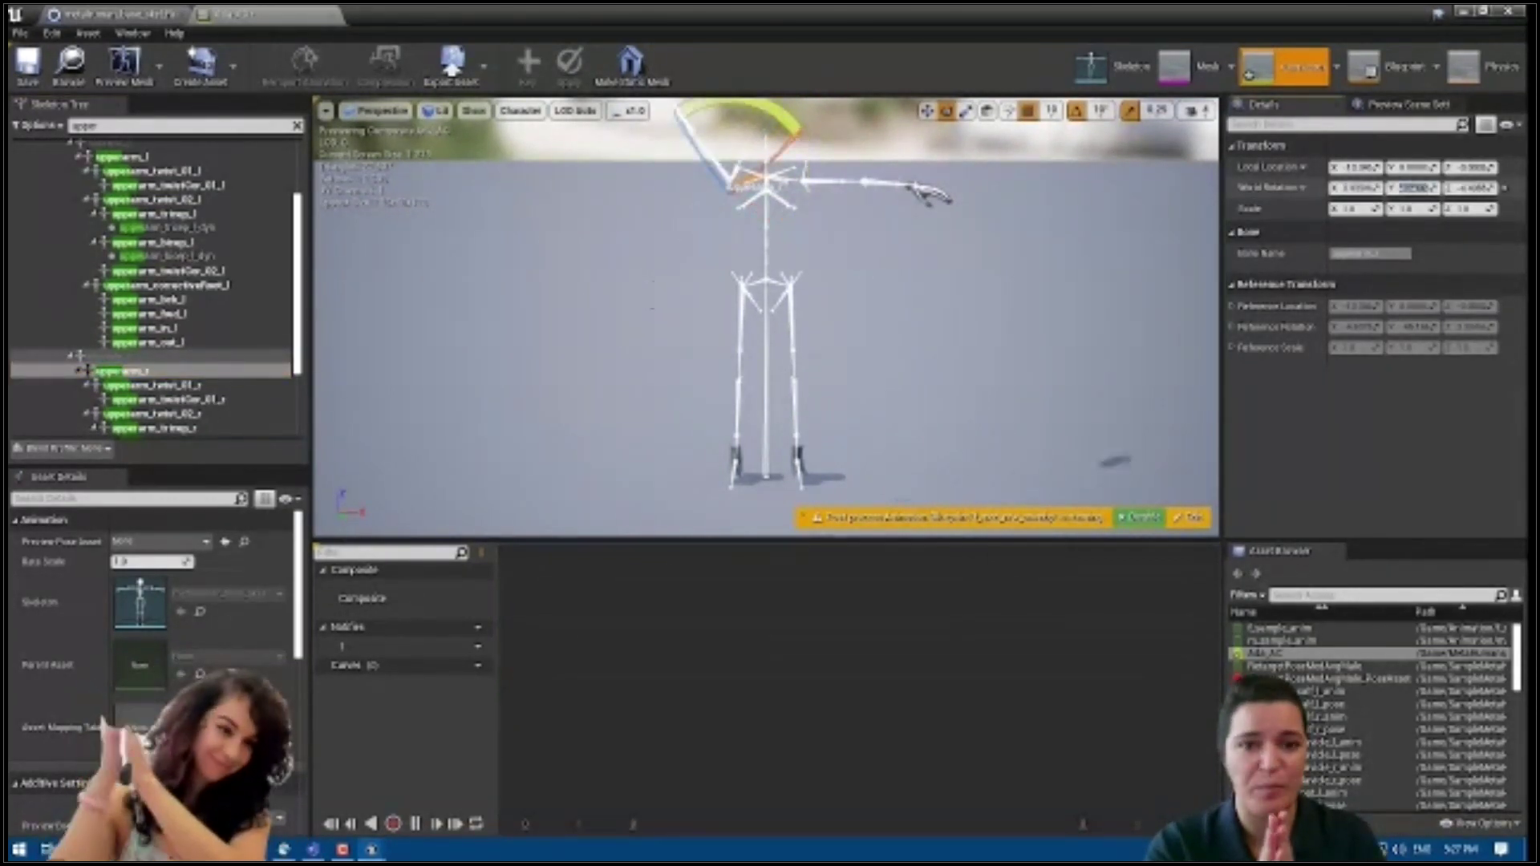
text(0)
click(1466, 188)
text(0)
click(605, 228)
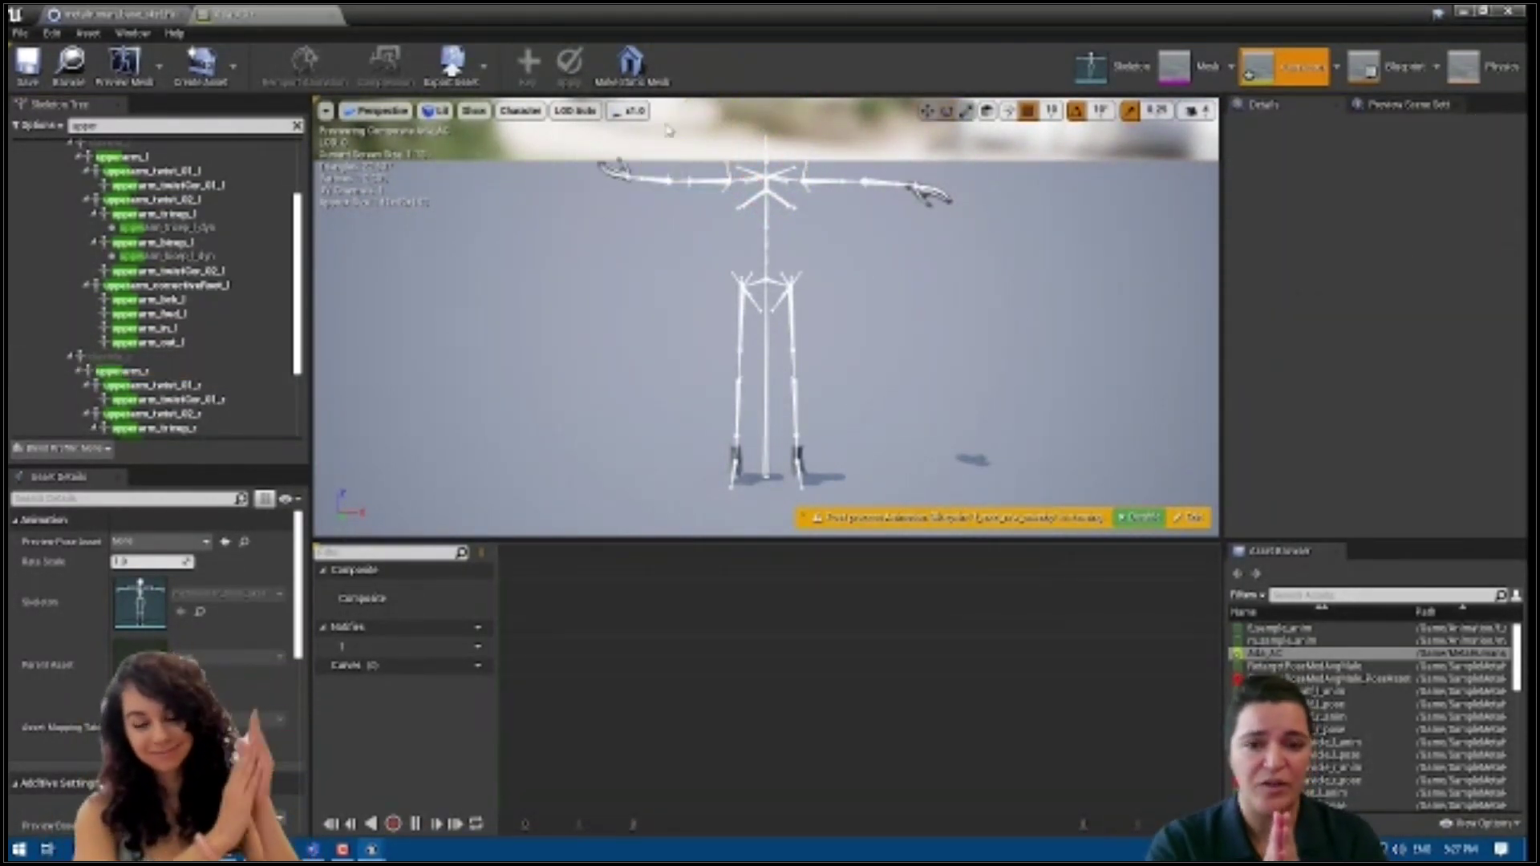
click(120, 371)
click(1368, 188)
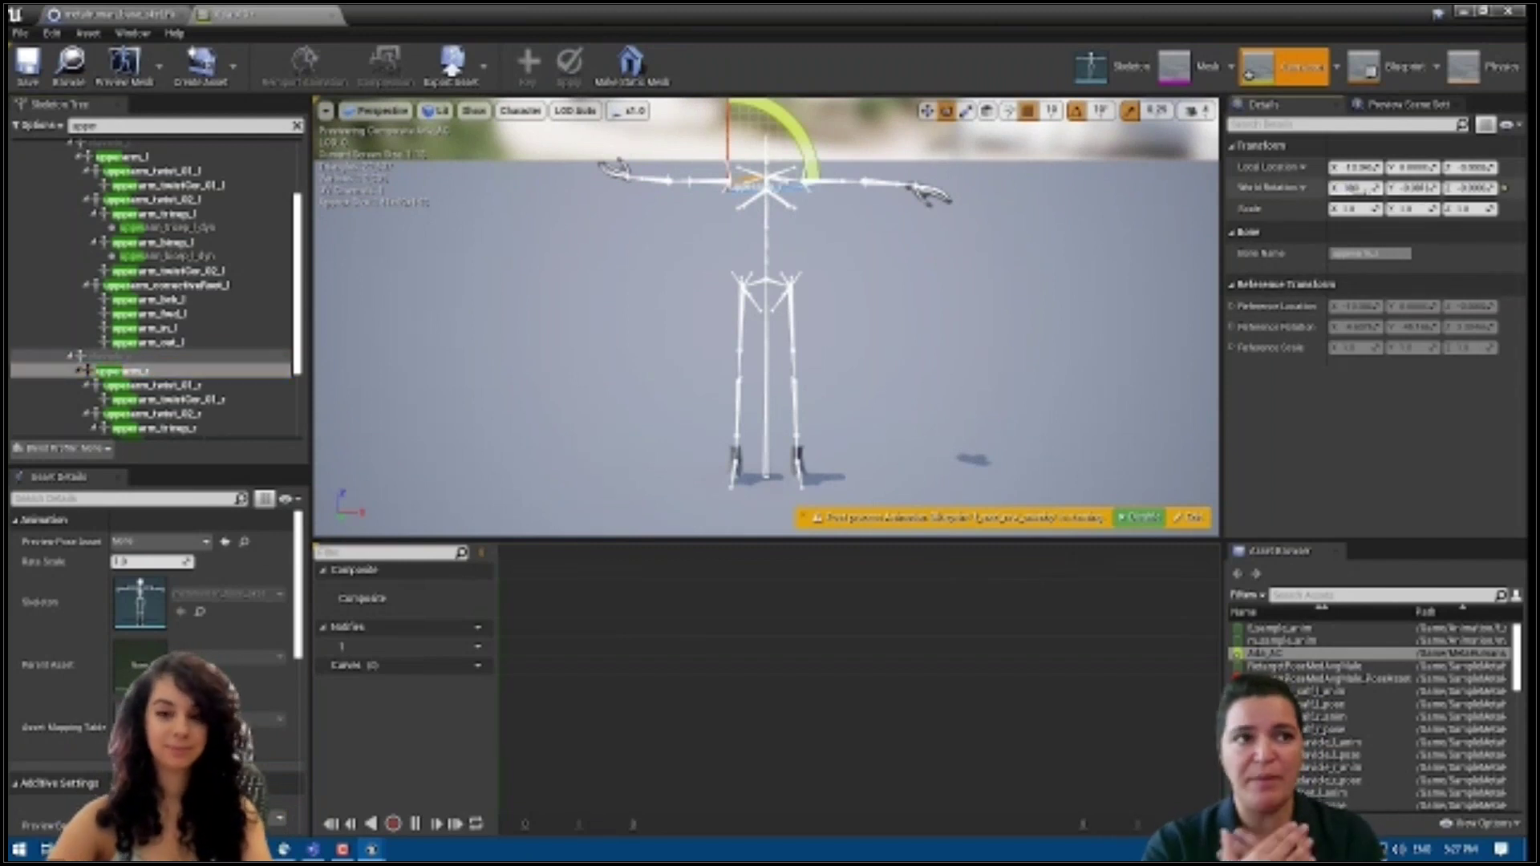
click(1007, 301)
In Top view, rotate the root bone -90° with 90° rotation snapping
click(377, 110)
click(387, 177)
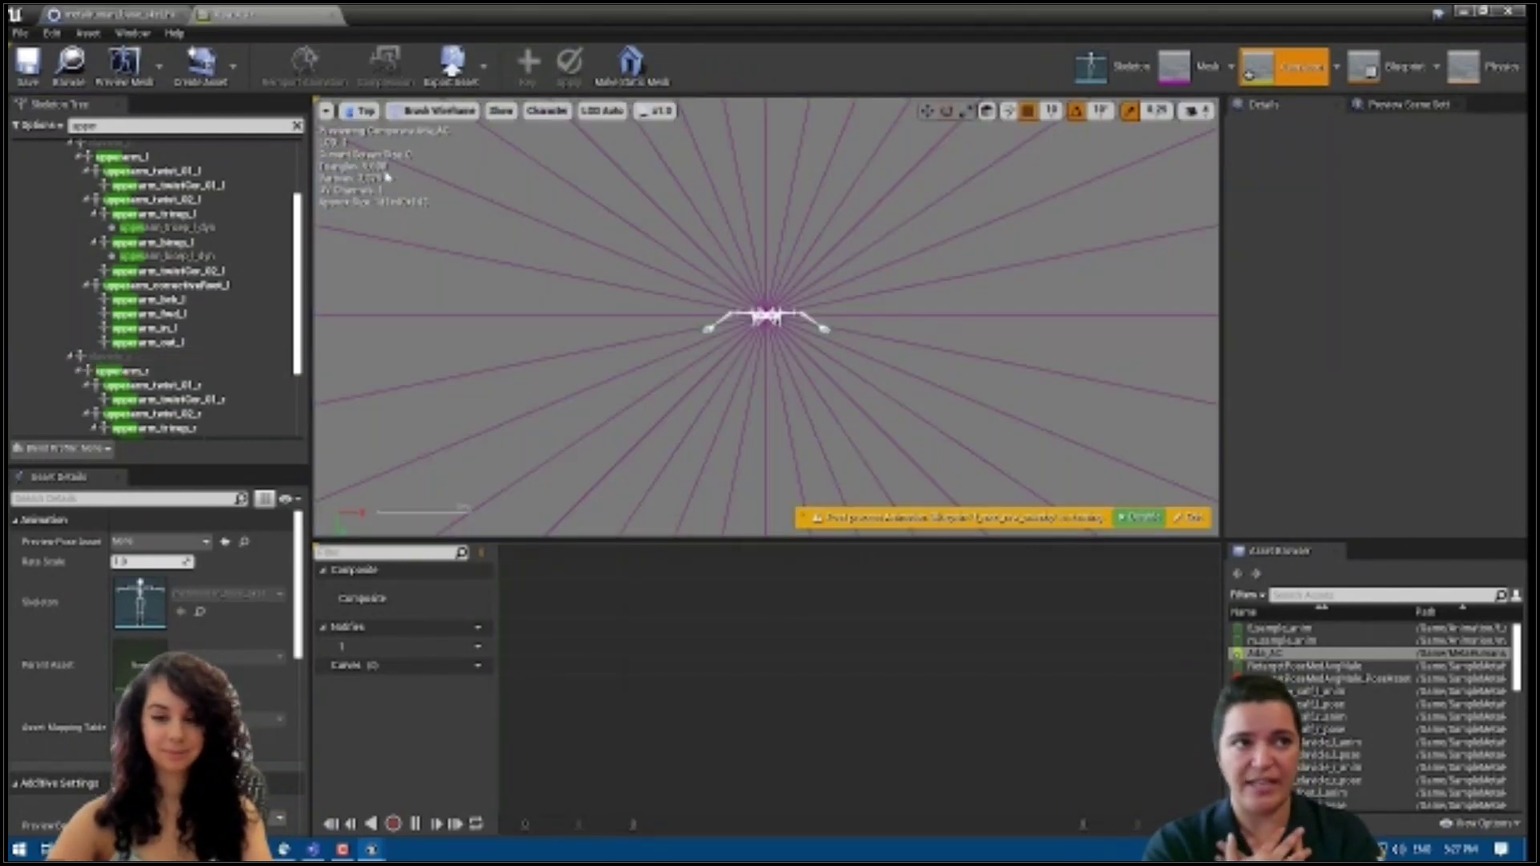
scroll(761, 367, up, 4)
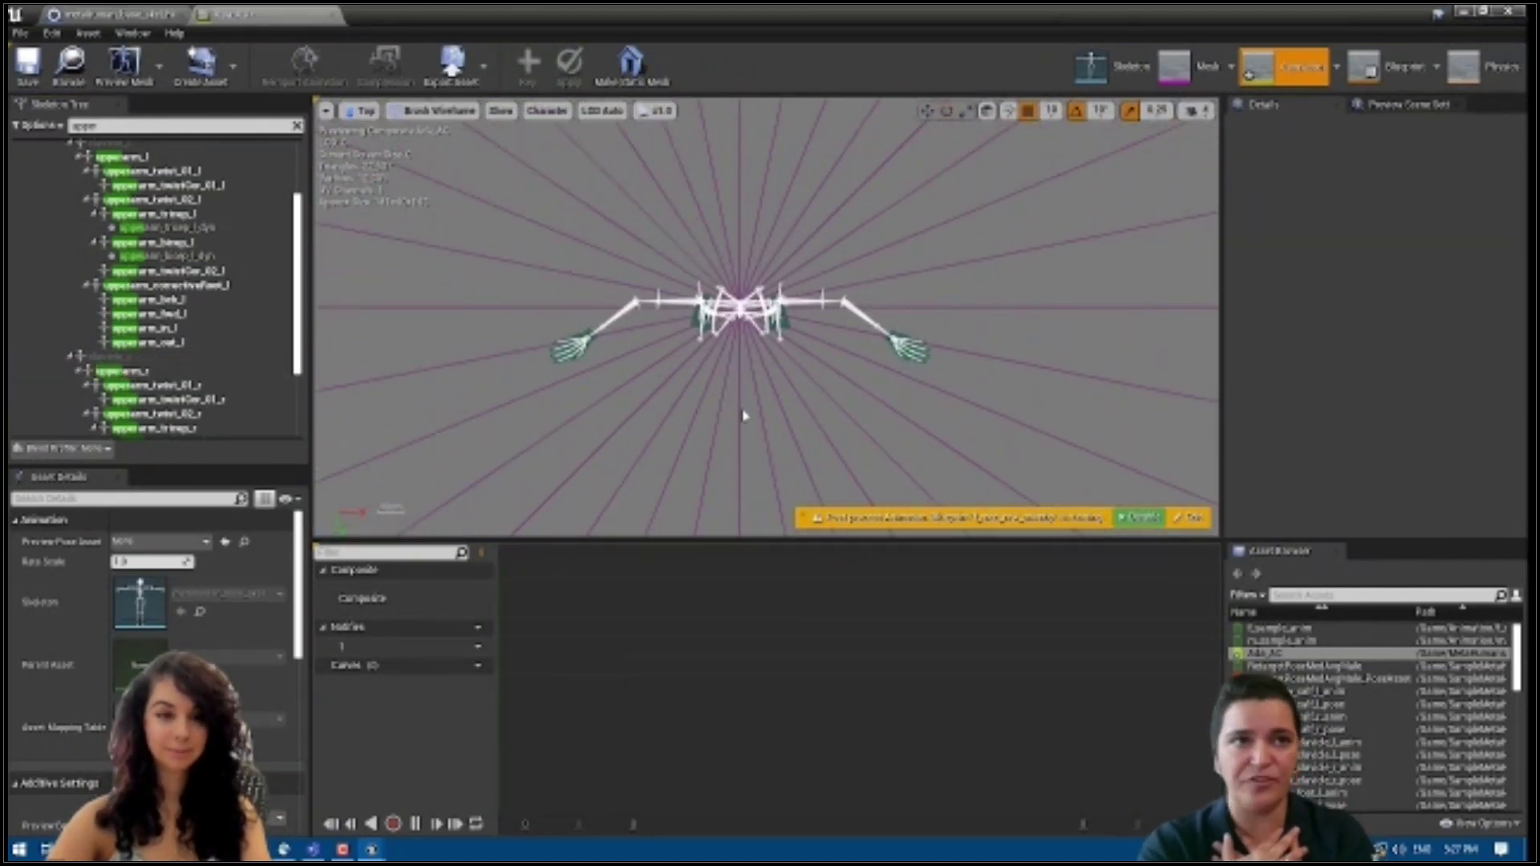
click(297, 126)
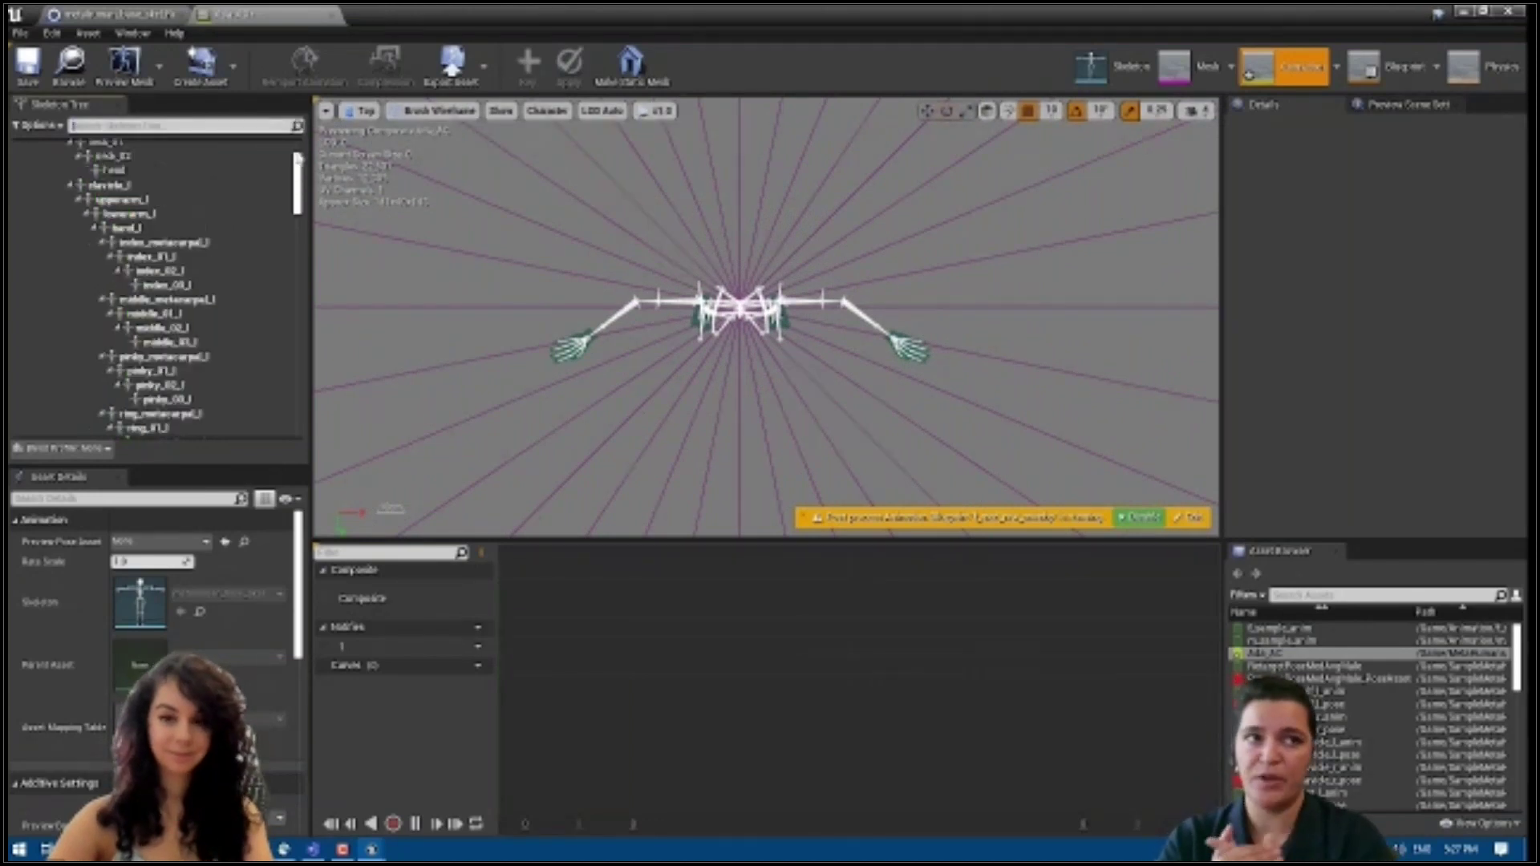
drag(299, 160, 302, 135)
click(74, 148)
click(1101, 113)
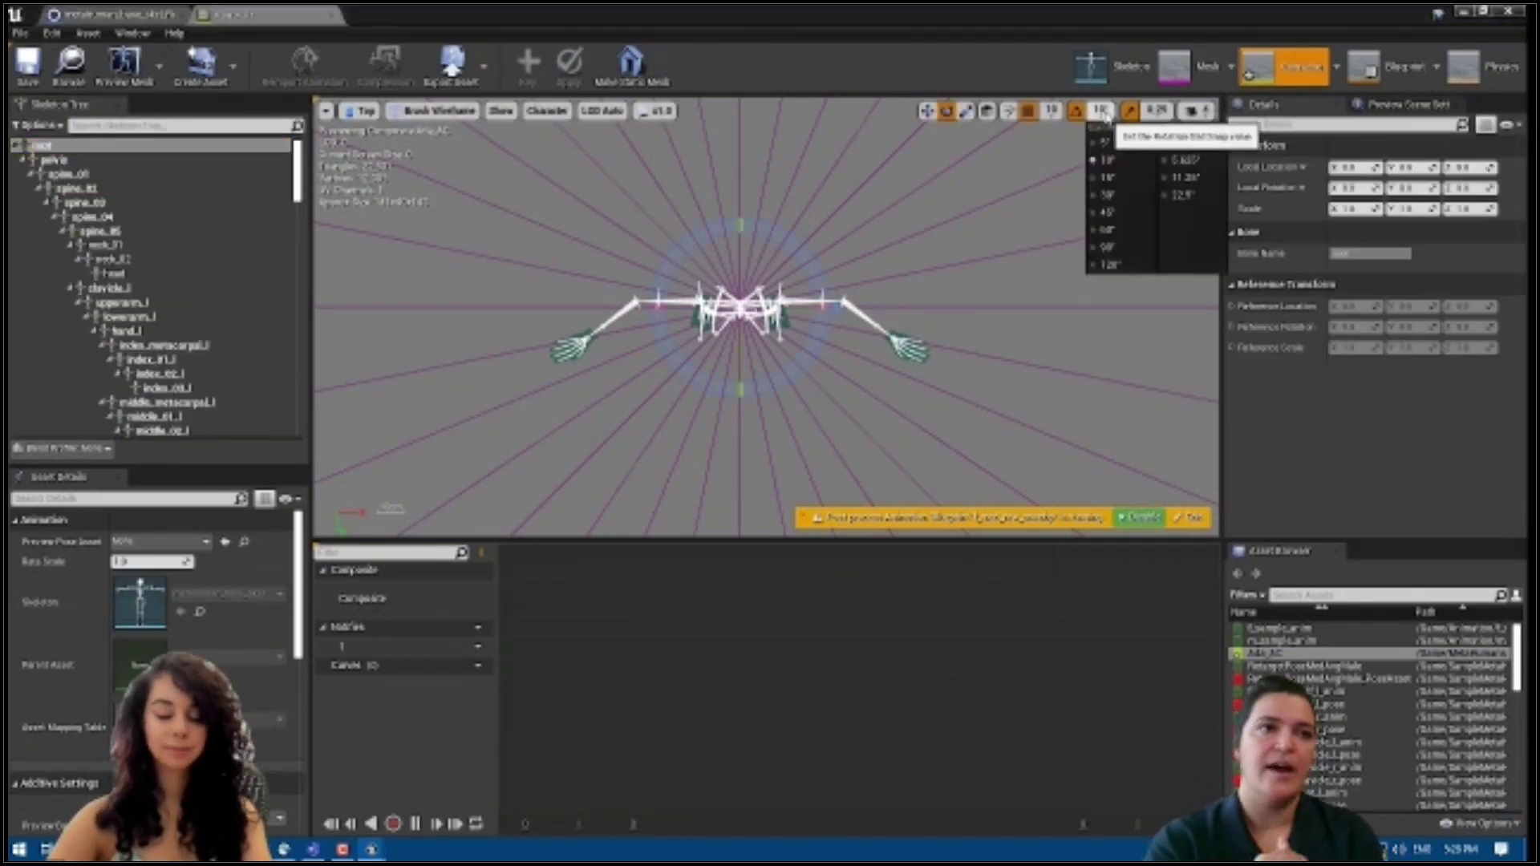
click(1118, 248)
drag(744, 385, 732, 403)
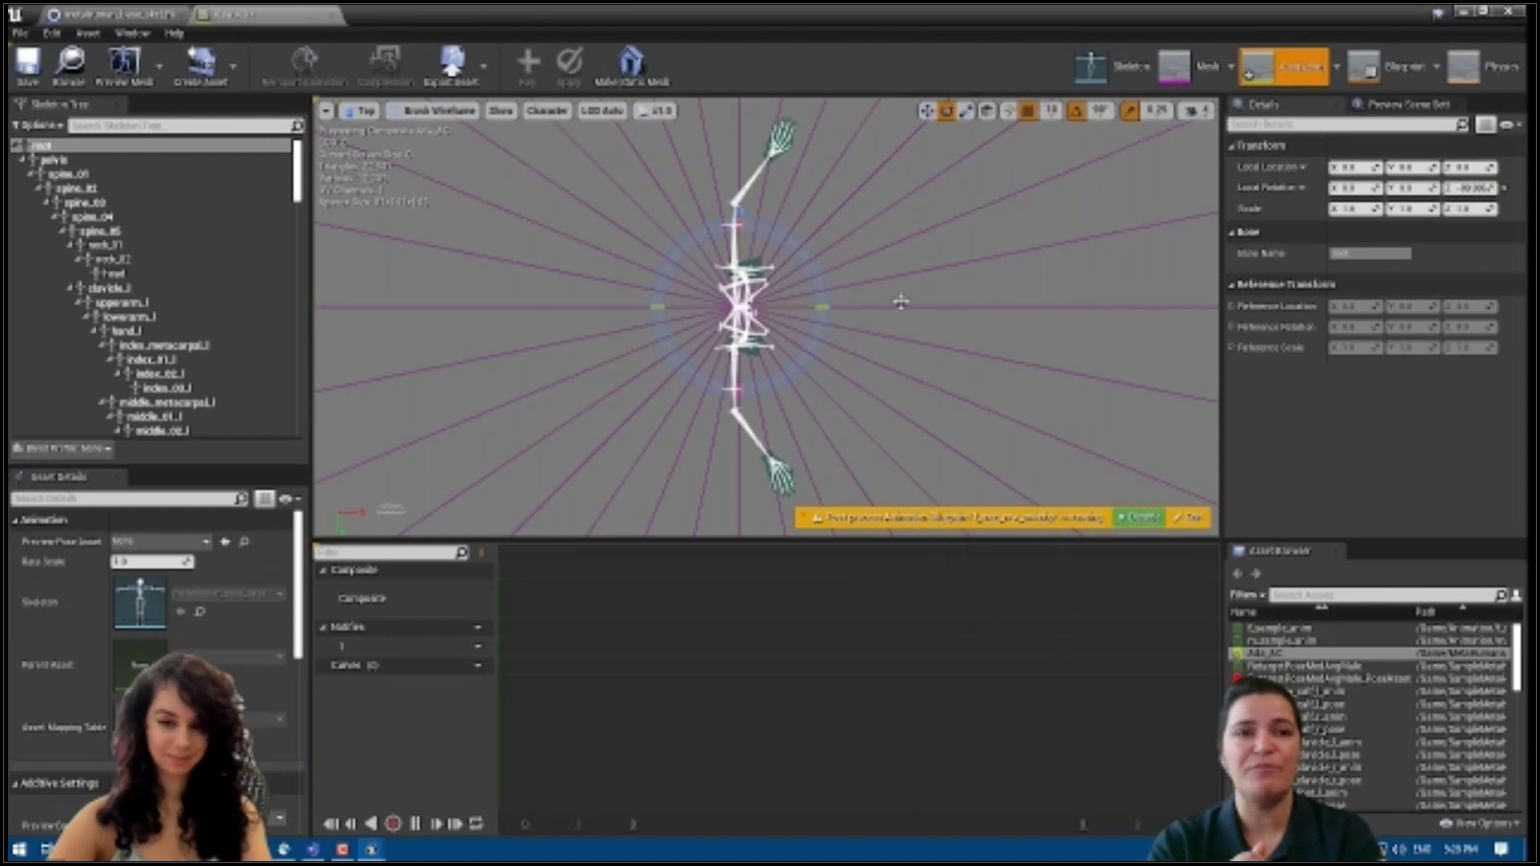
Zero the lowerarm_l and lowerarm_r rotations to straighten both forearms
click(185, 126)
text(lower)
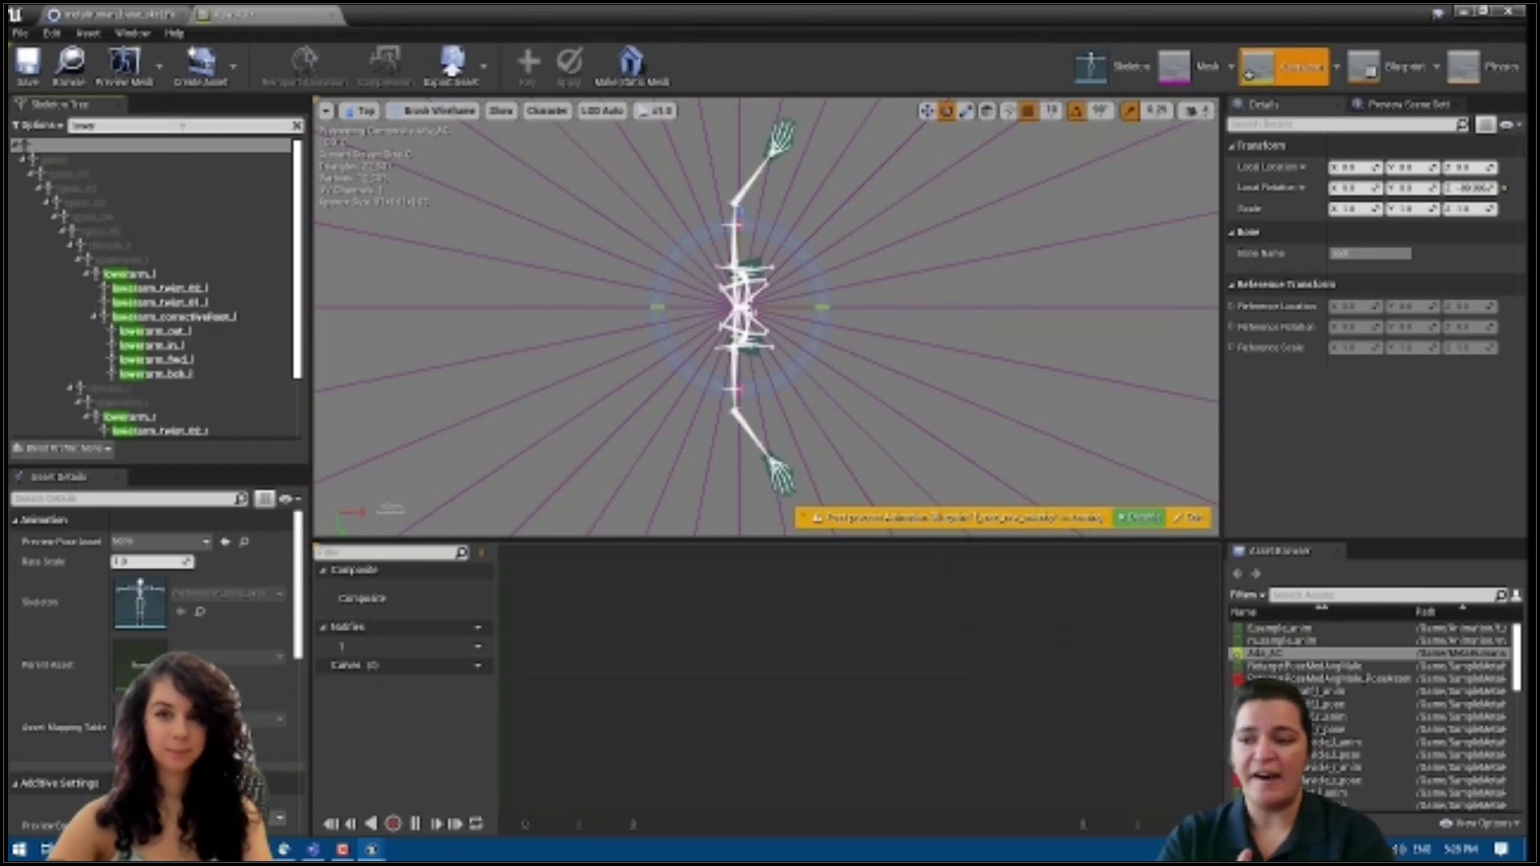
click(128, 273)
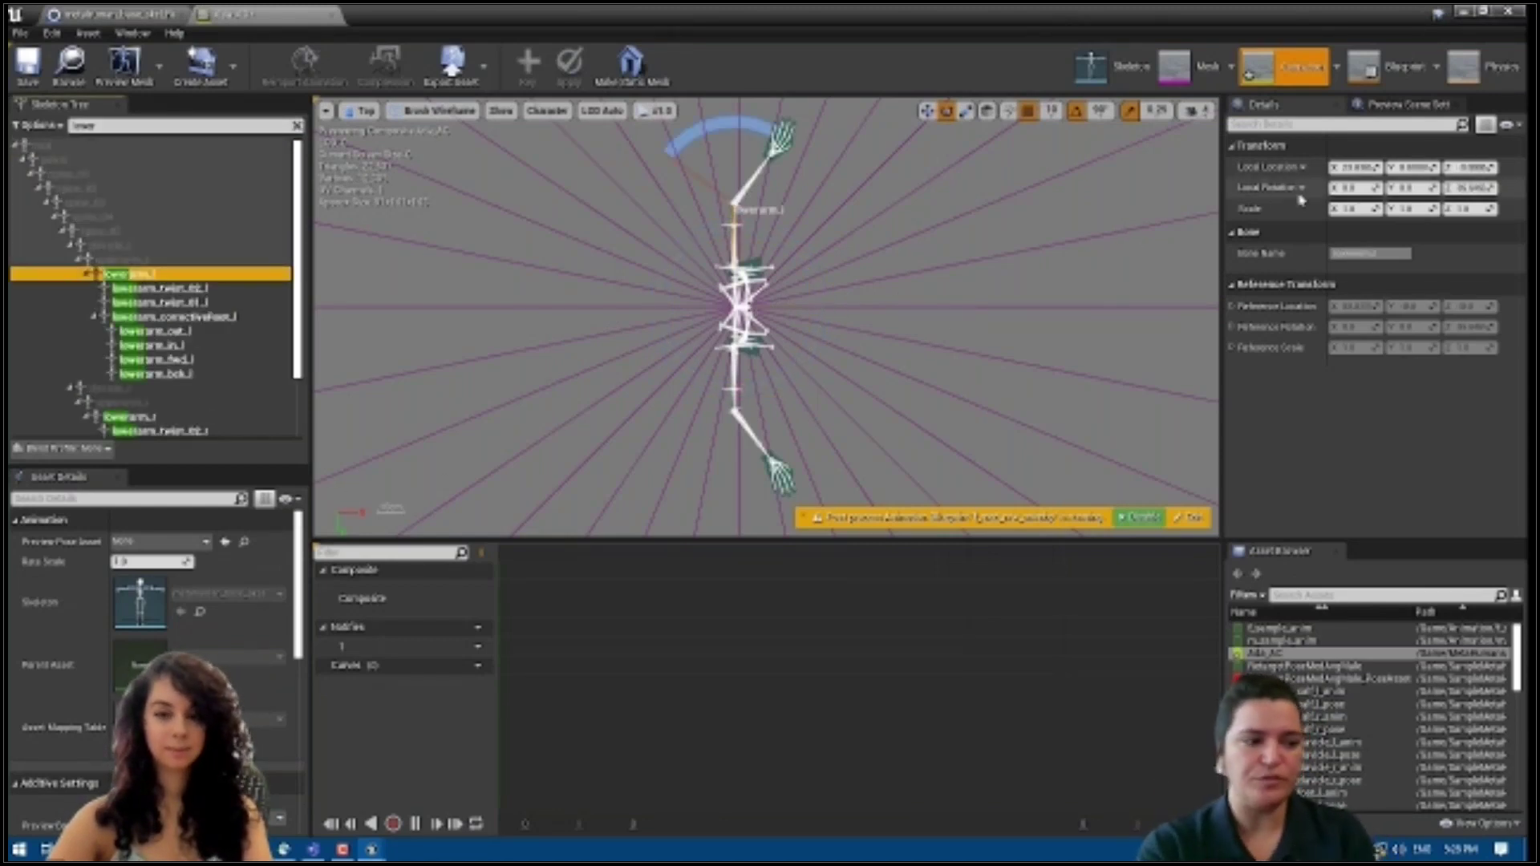
click(1349, 188)
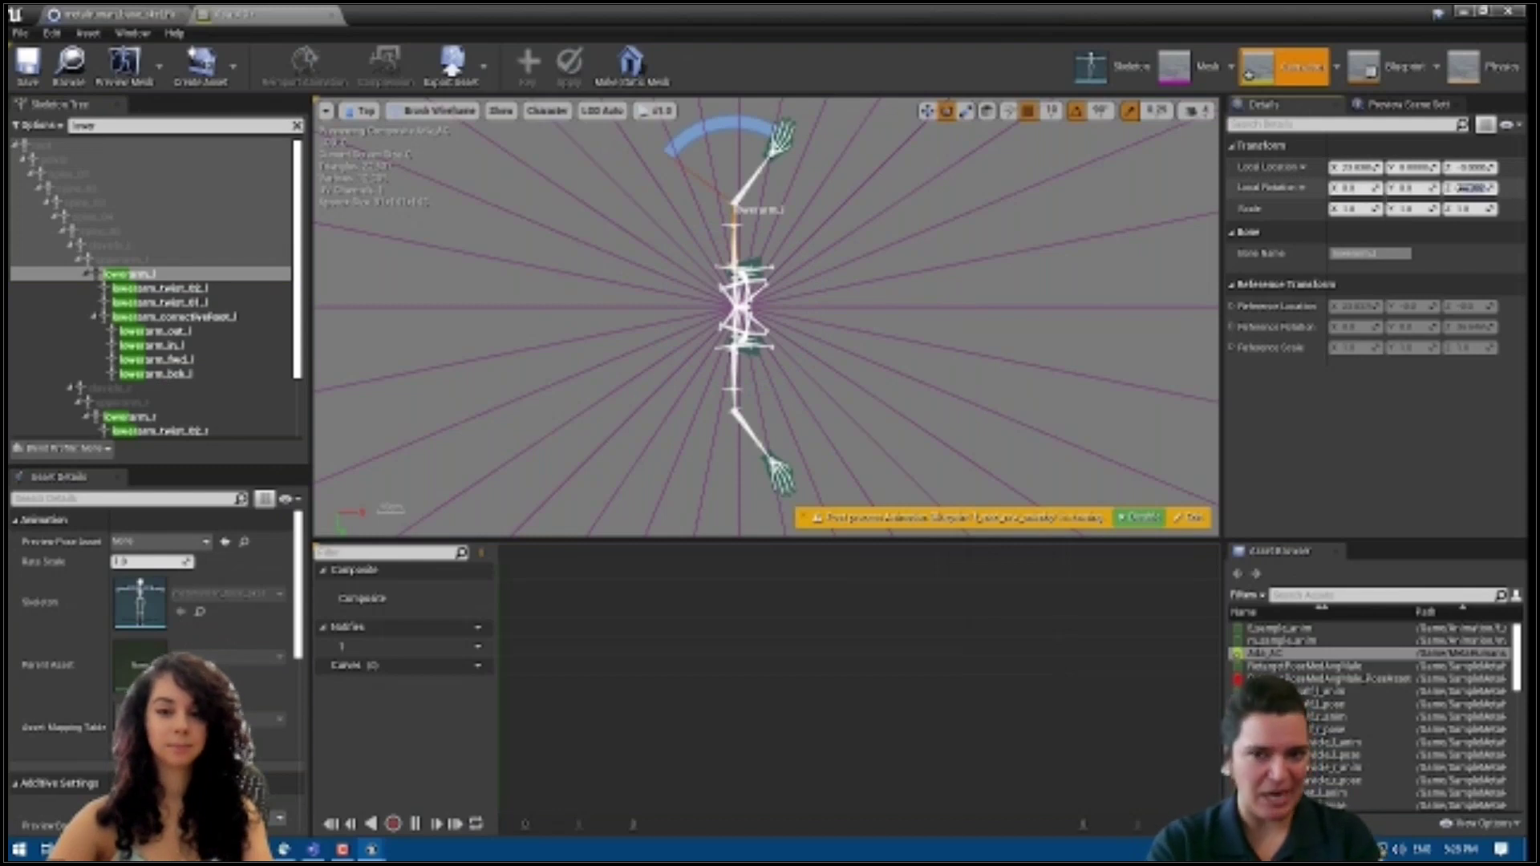
click(128, 417)
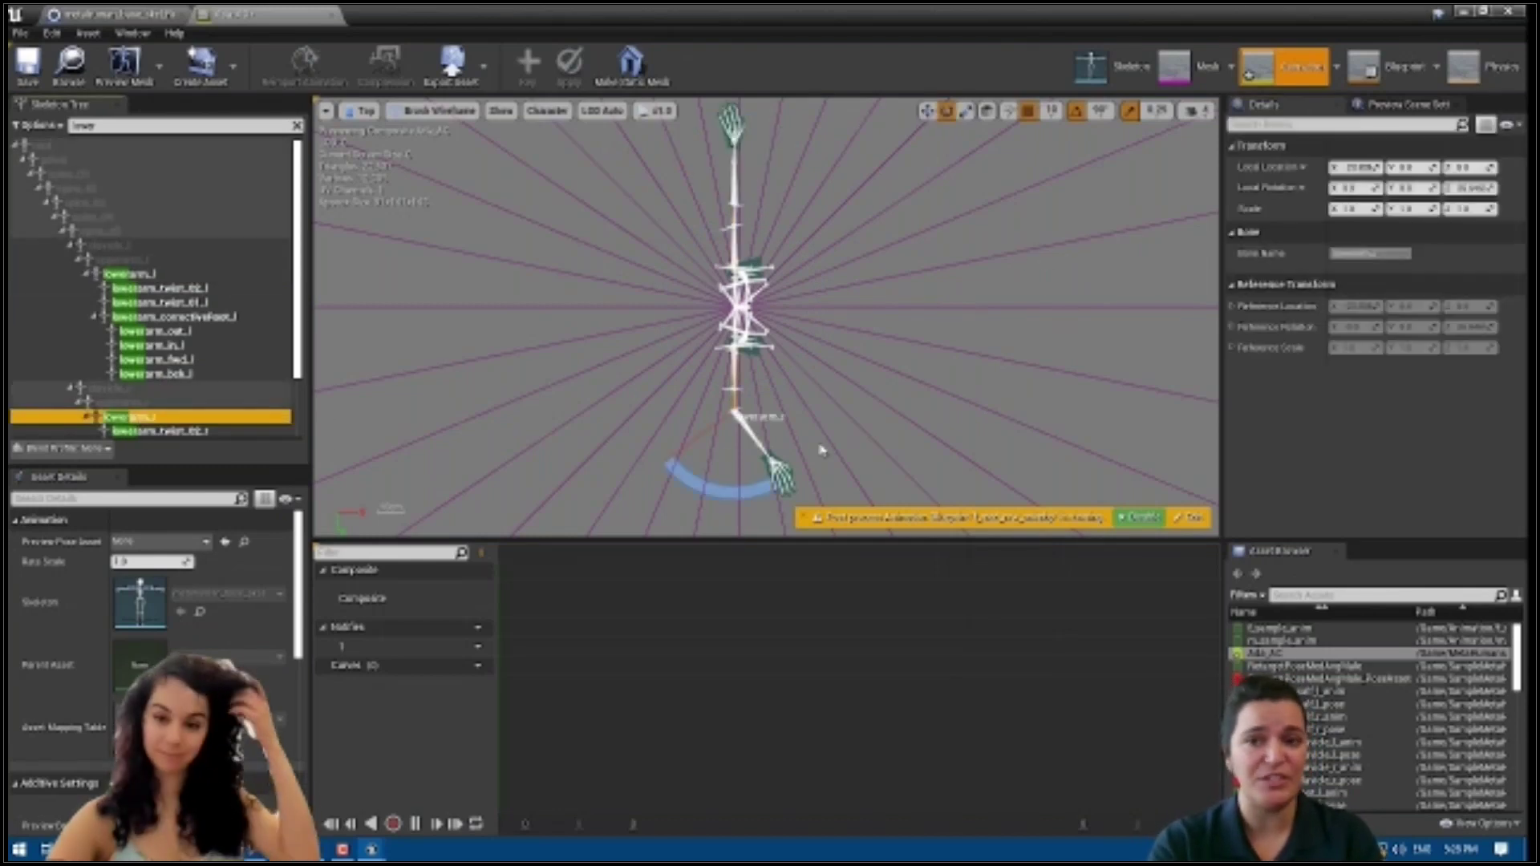
click(1469, 188)
text(0)
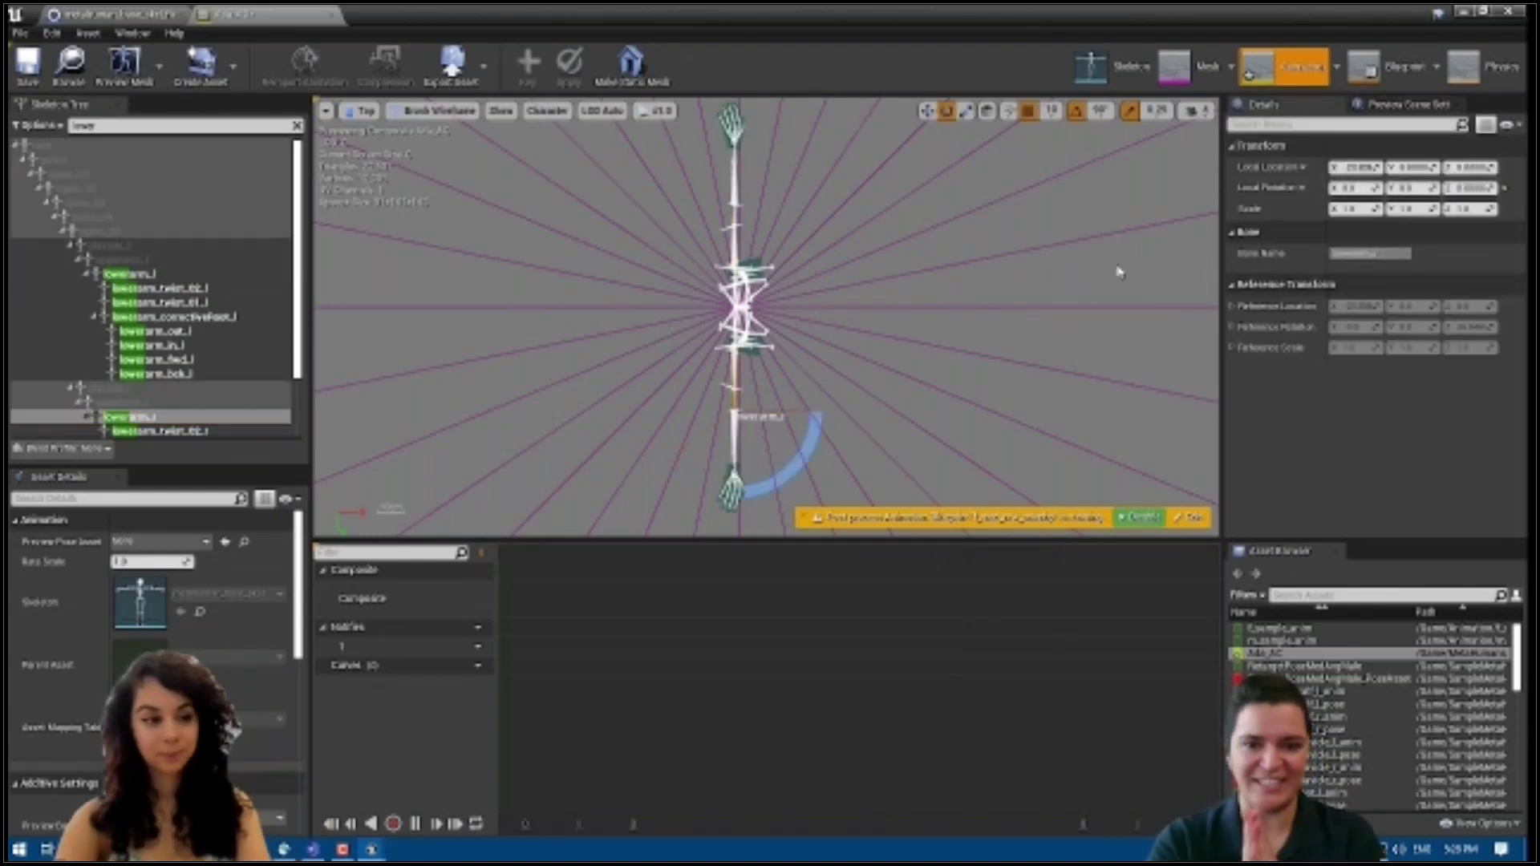
click(1117, 268)
key(ctrl+a)
Set hand_l's local rotation values to 0
text(hand)
click(122, 288)
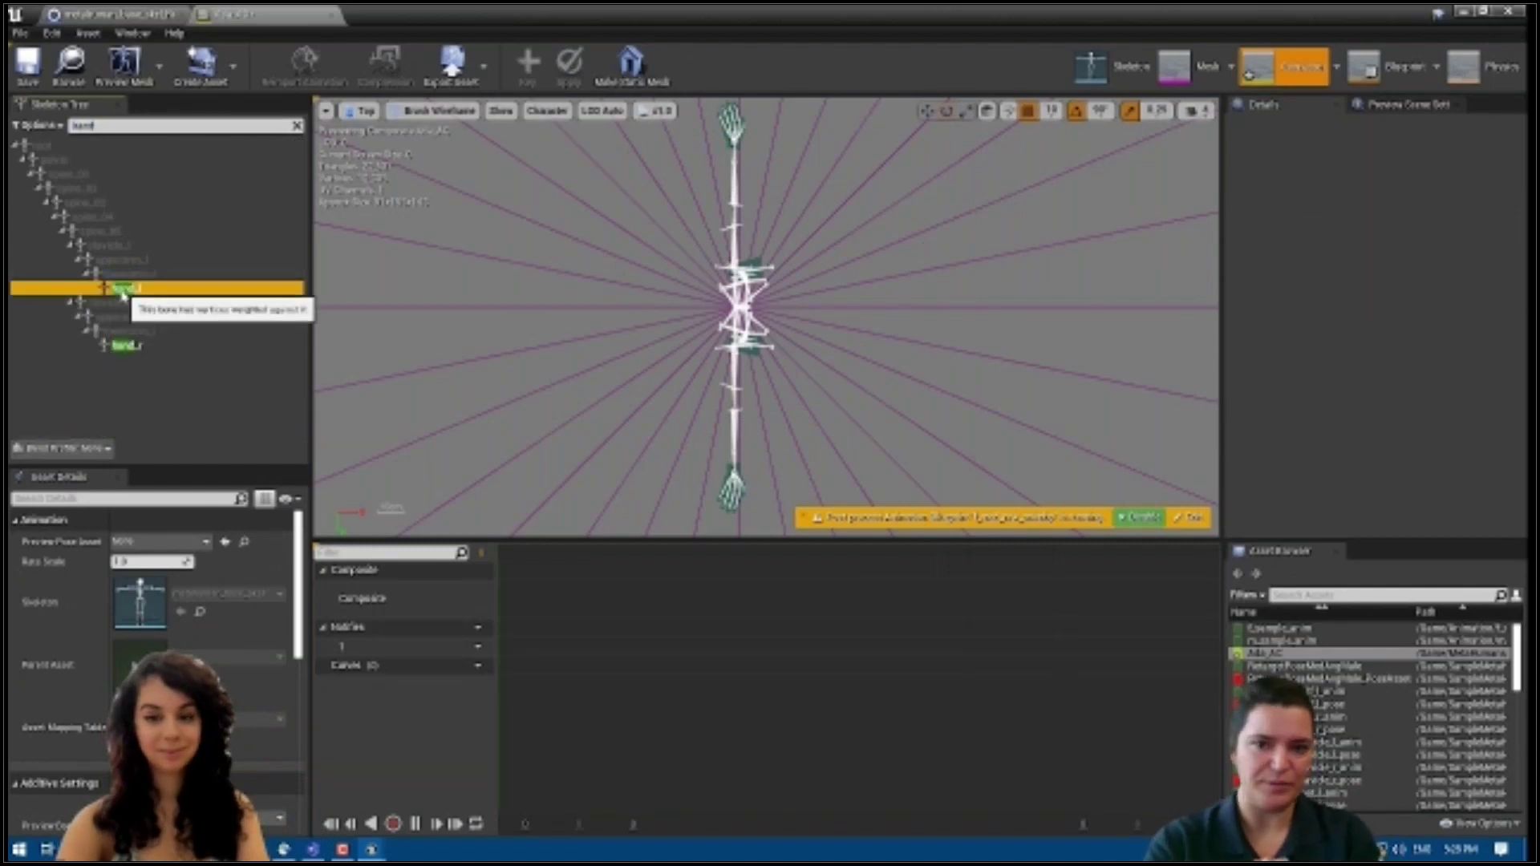
click(1354, 189)
text(0)
click(1421, 190)
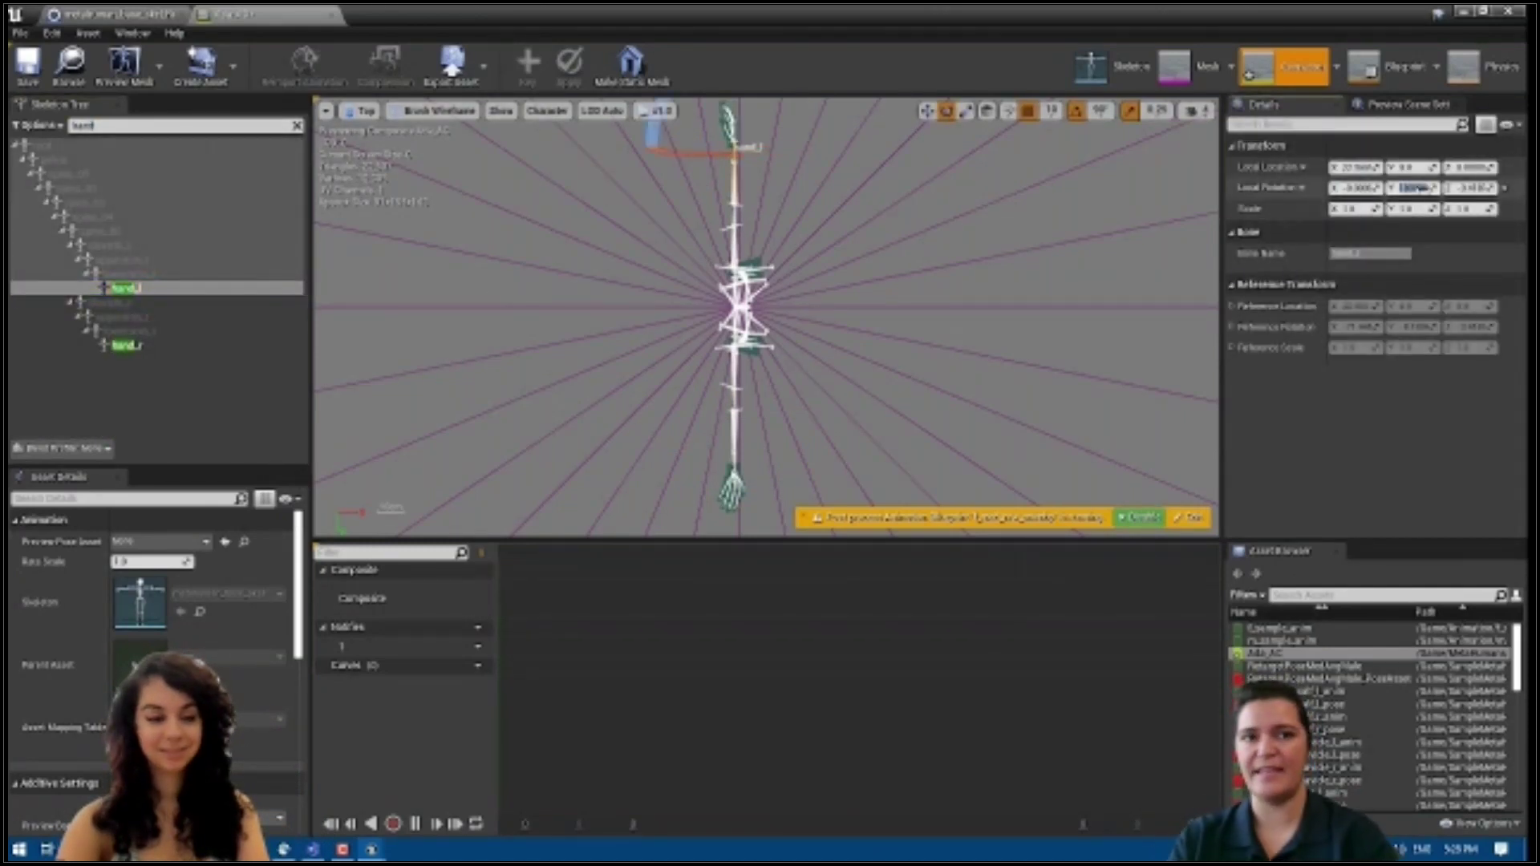
click(1025, 251)
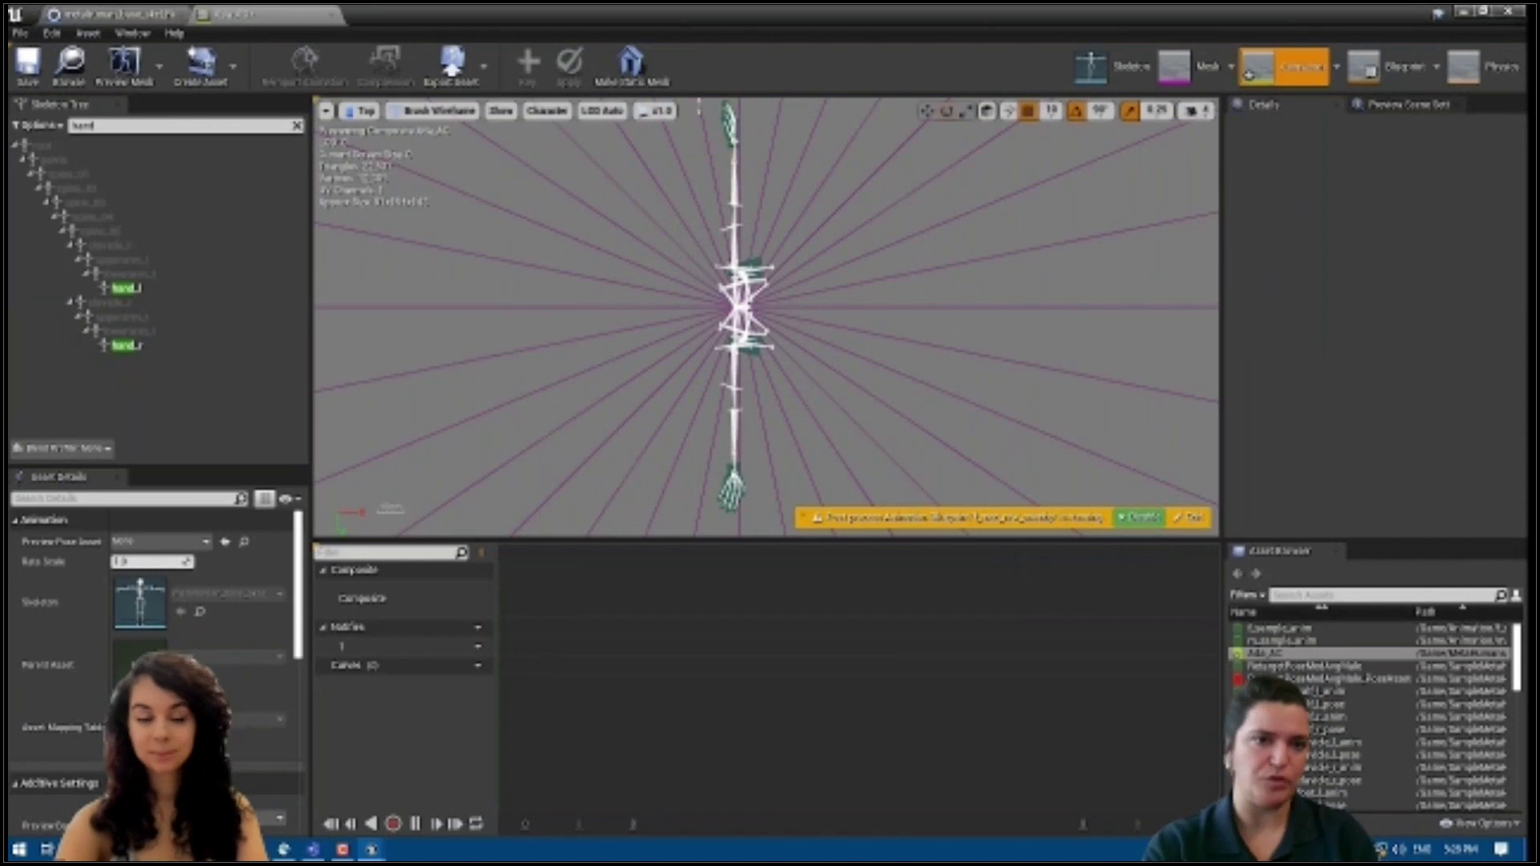
click(108, 288)
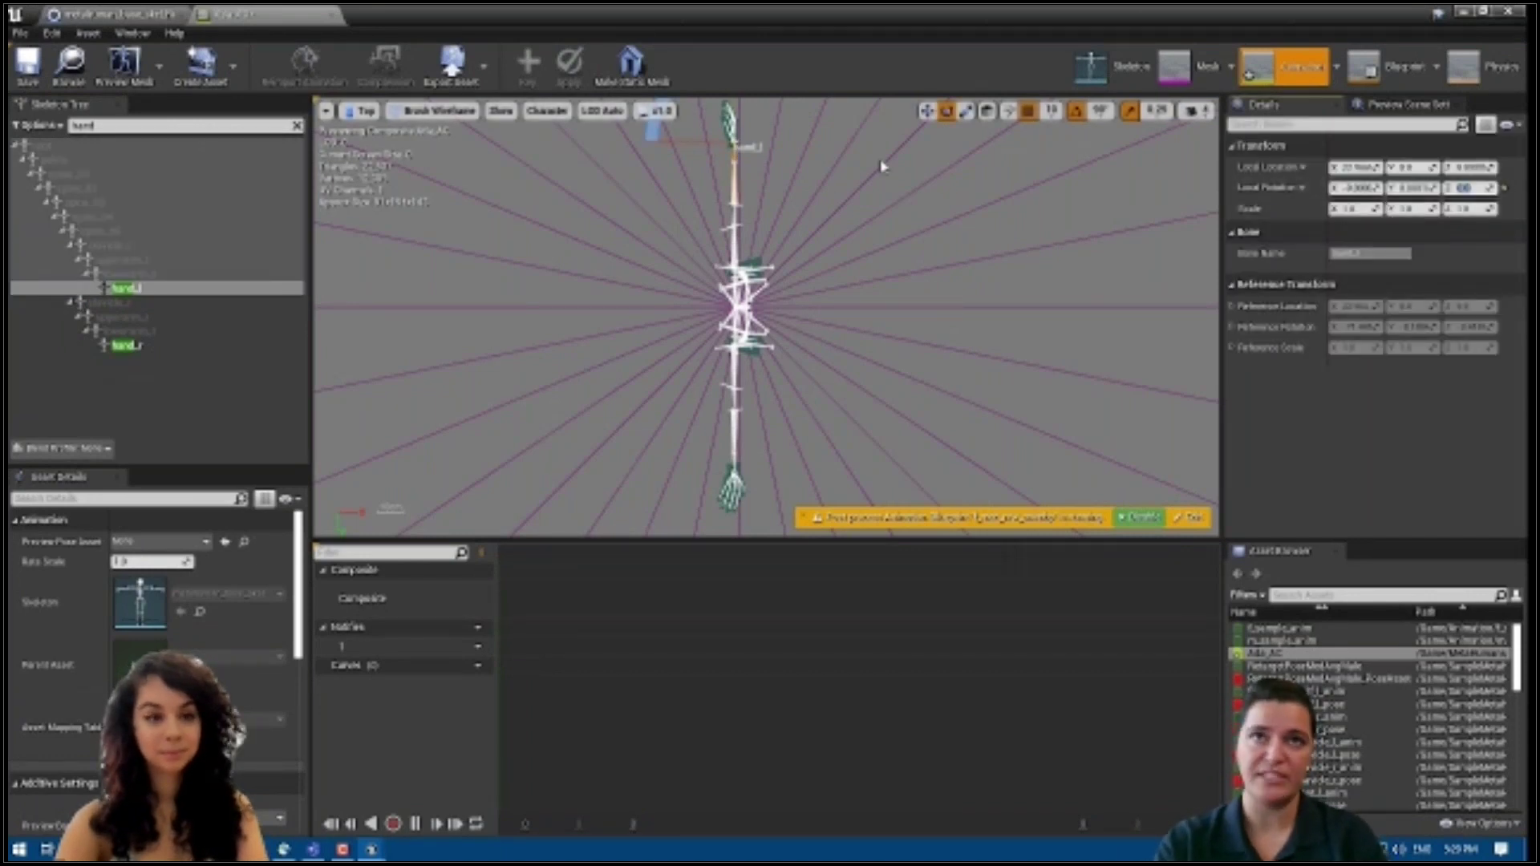
click(1354, 188)
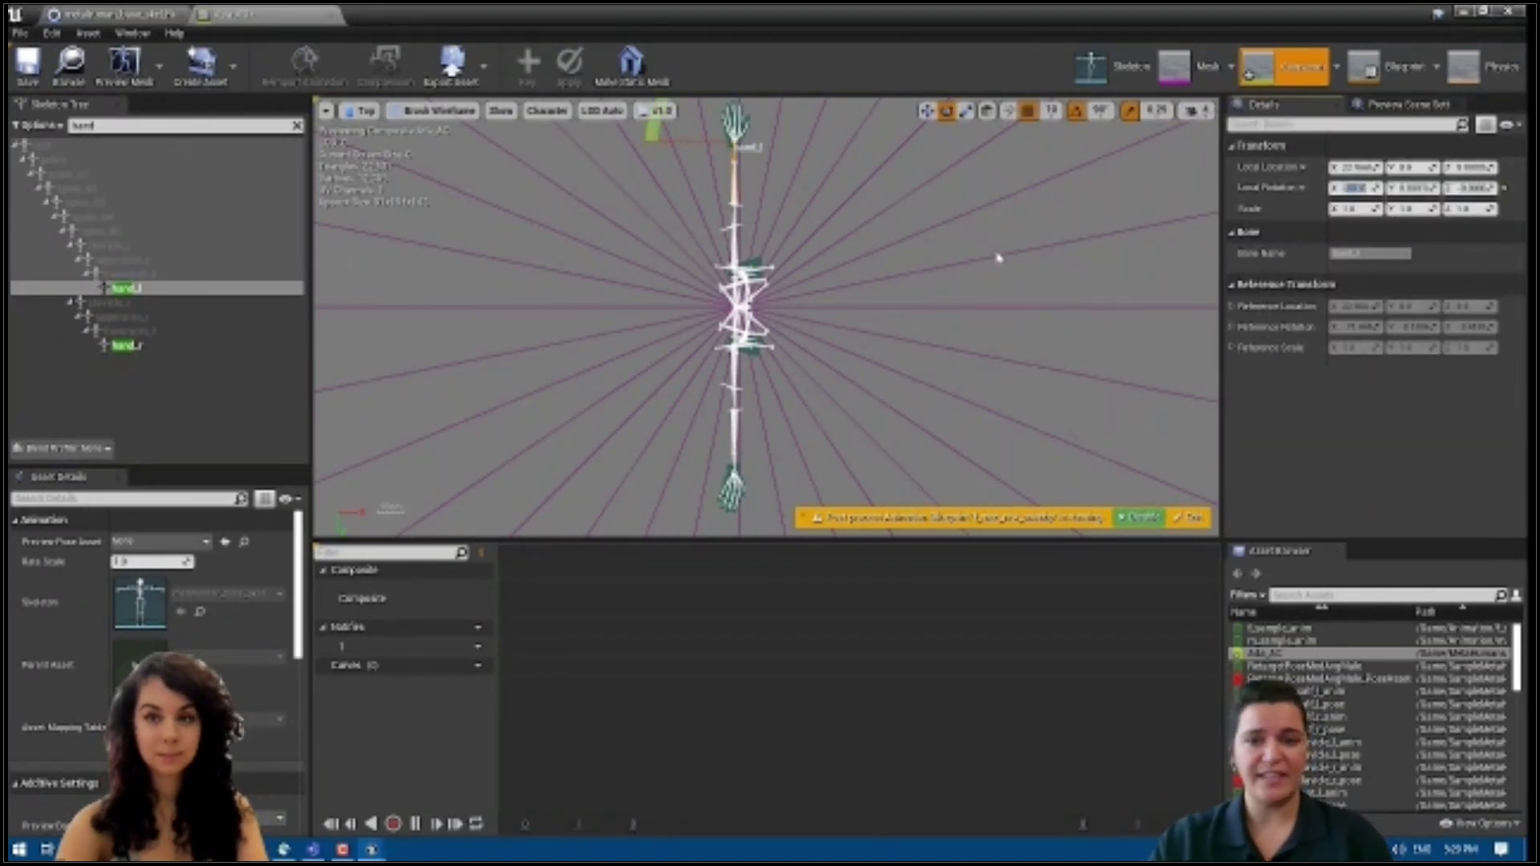
Align hand_r with the right arm and switch the viewport to Front view
click(121, 344)
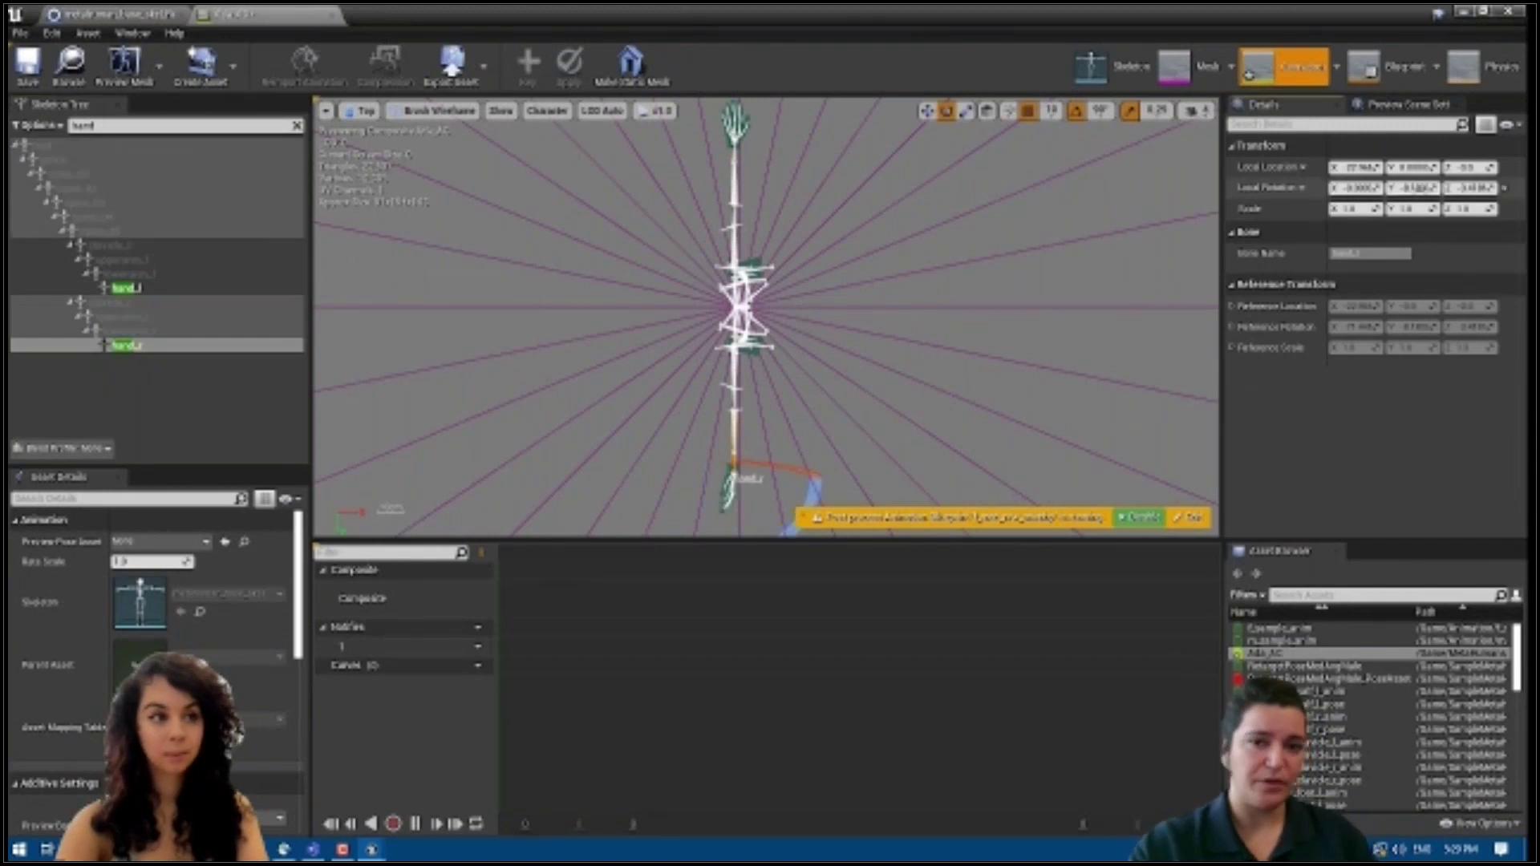
click(746, 455)
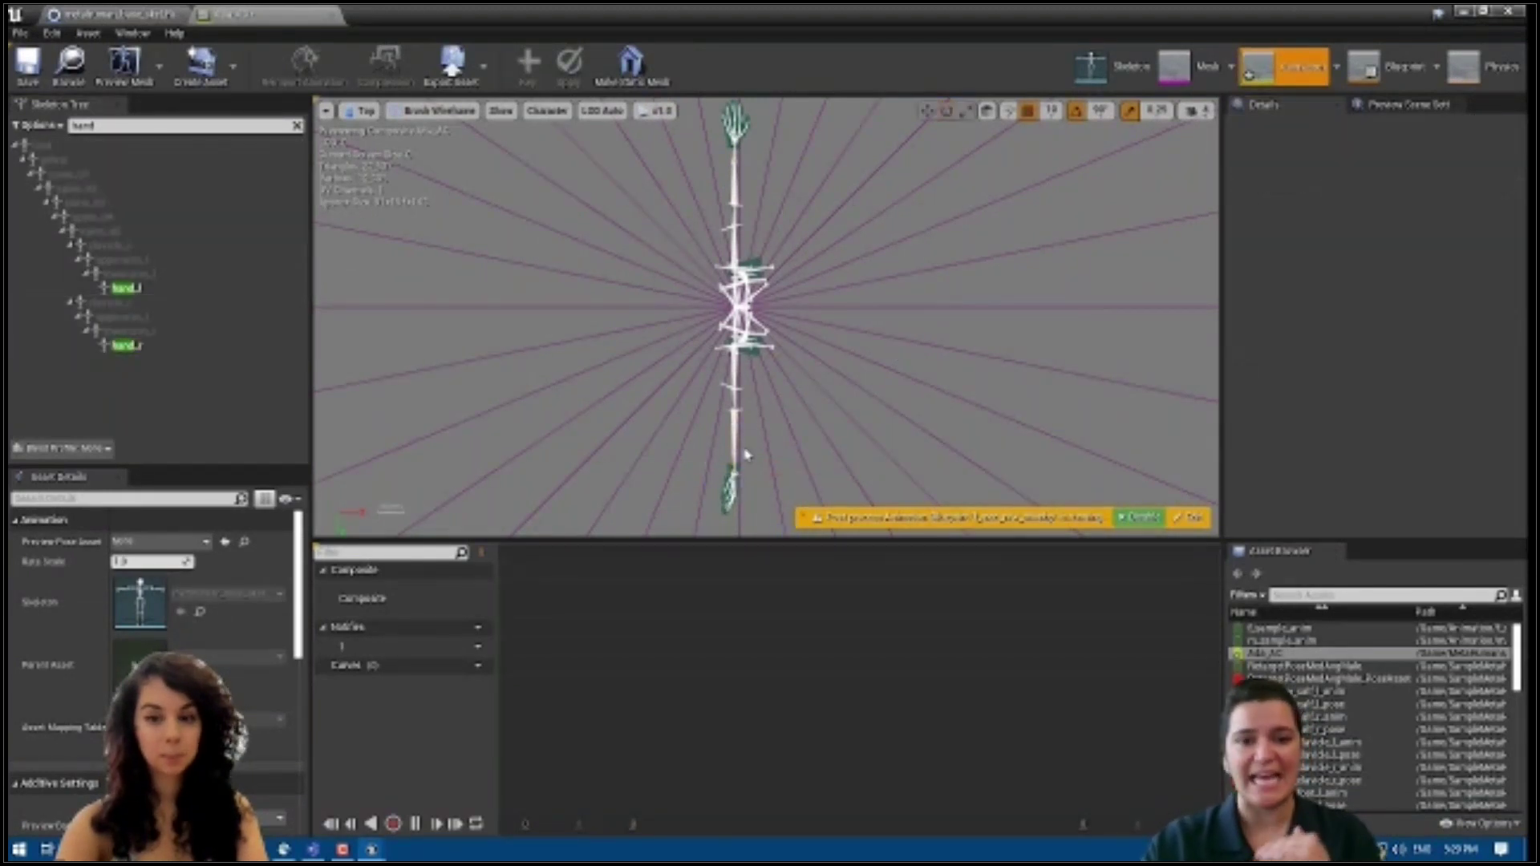
click(191, 345)
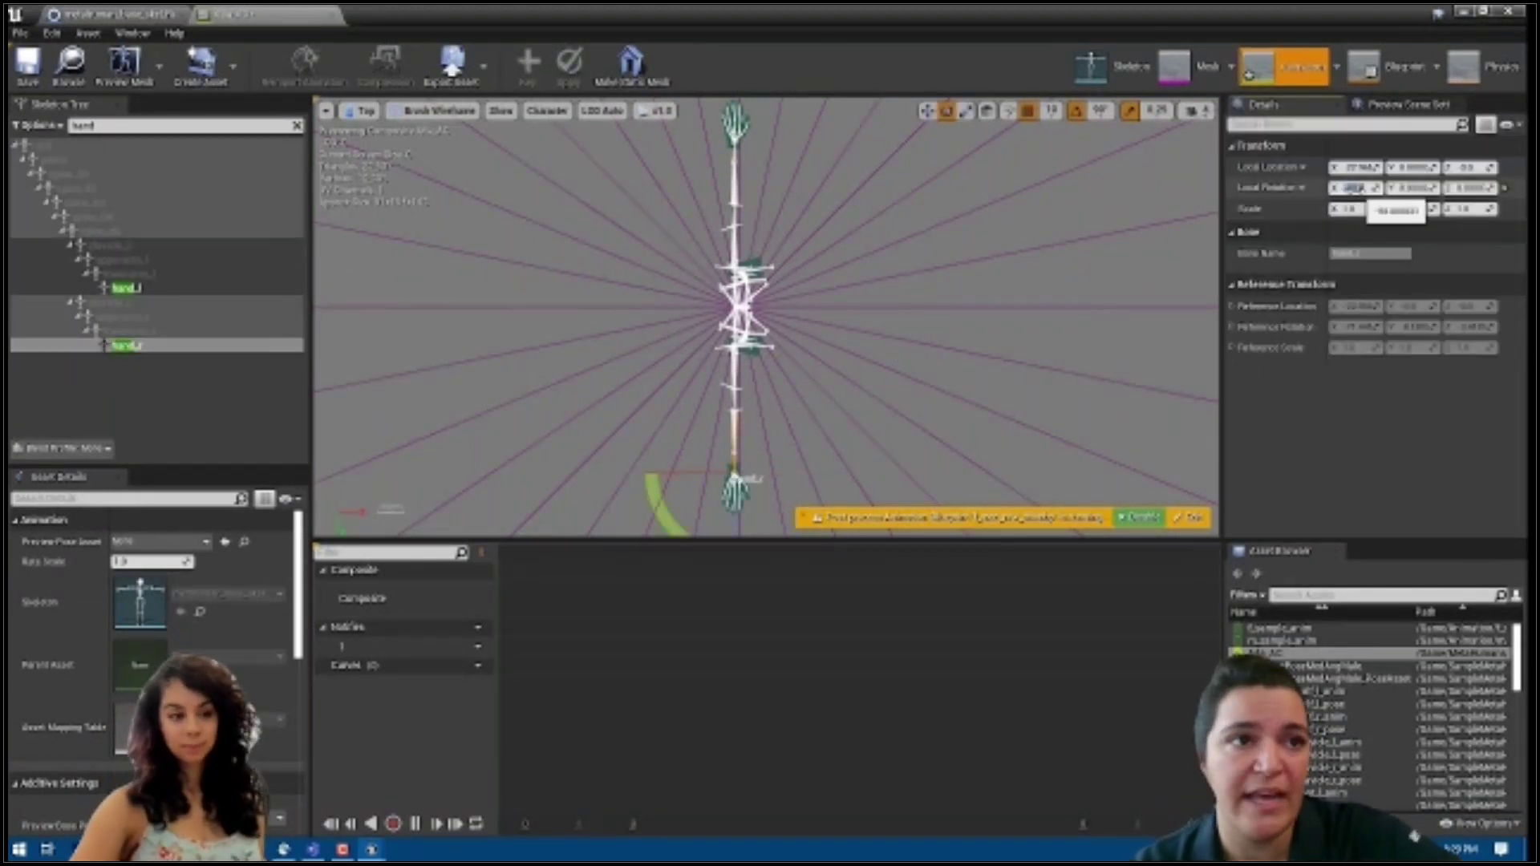
click(898, 248)
click(361, 111)
click(383, 230)
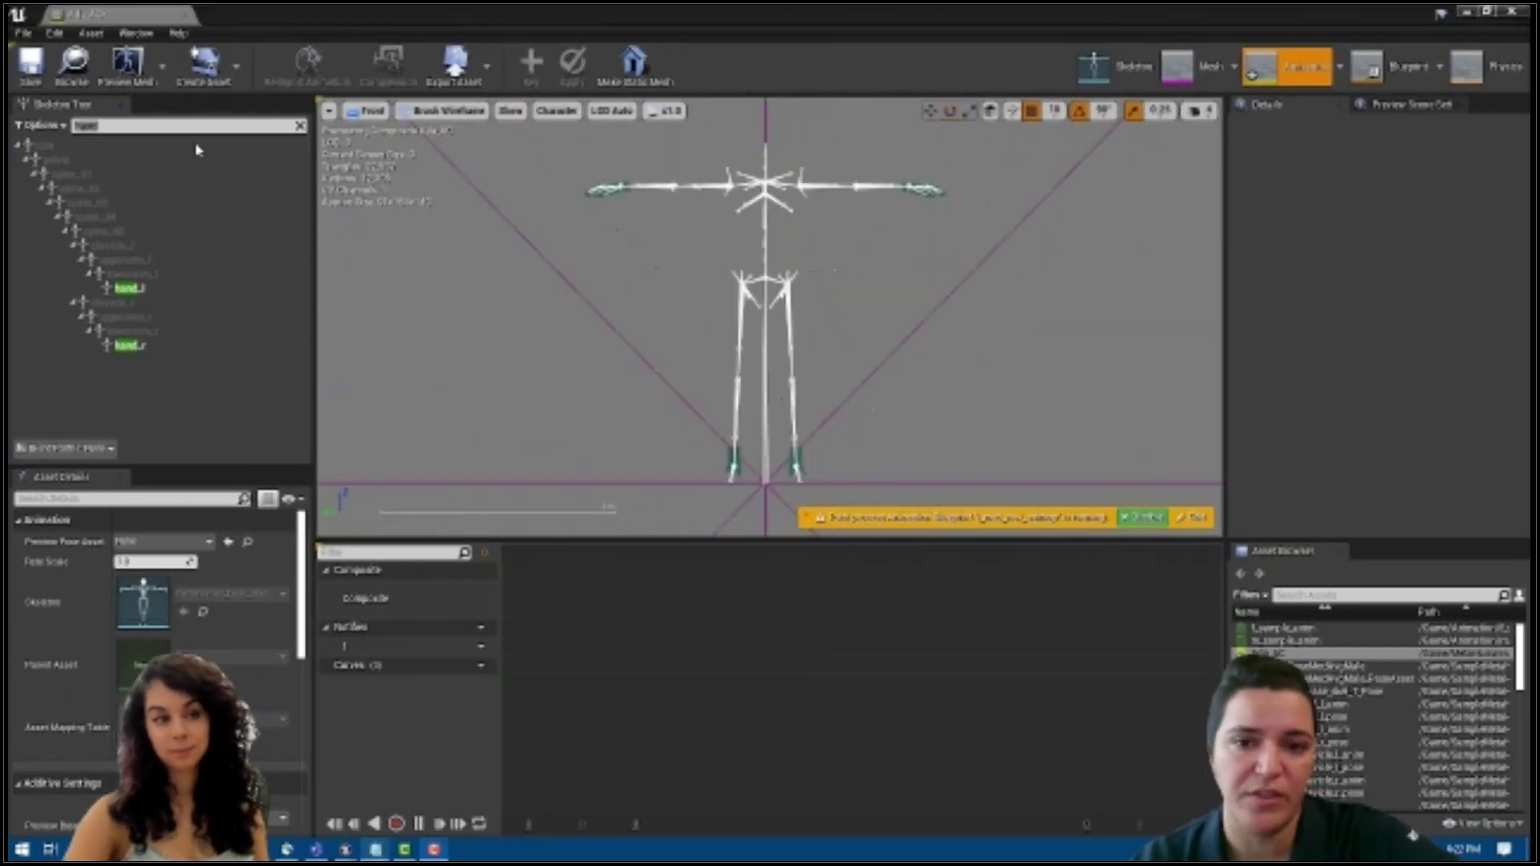
Set thigh_r's rotation to X 0, Y 0, Z 180 so the right leg points down
click(151, 126)
key(BackSpace)
text(thigh)
click(79, 178)
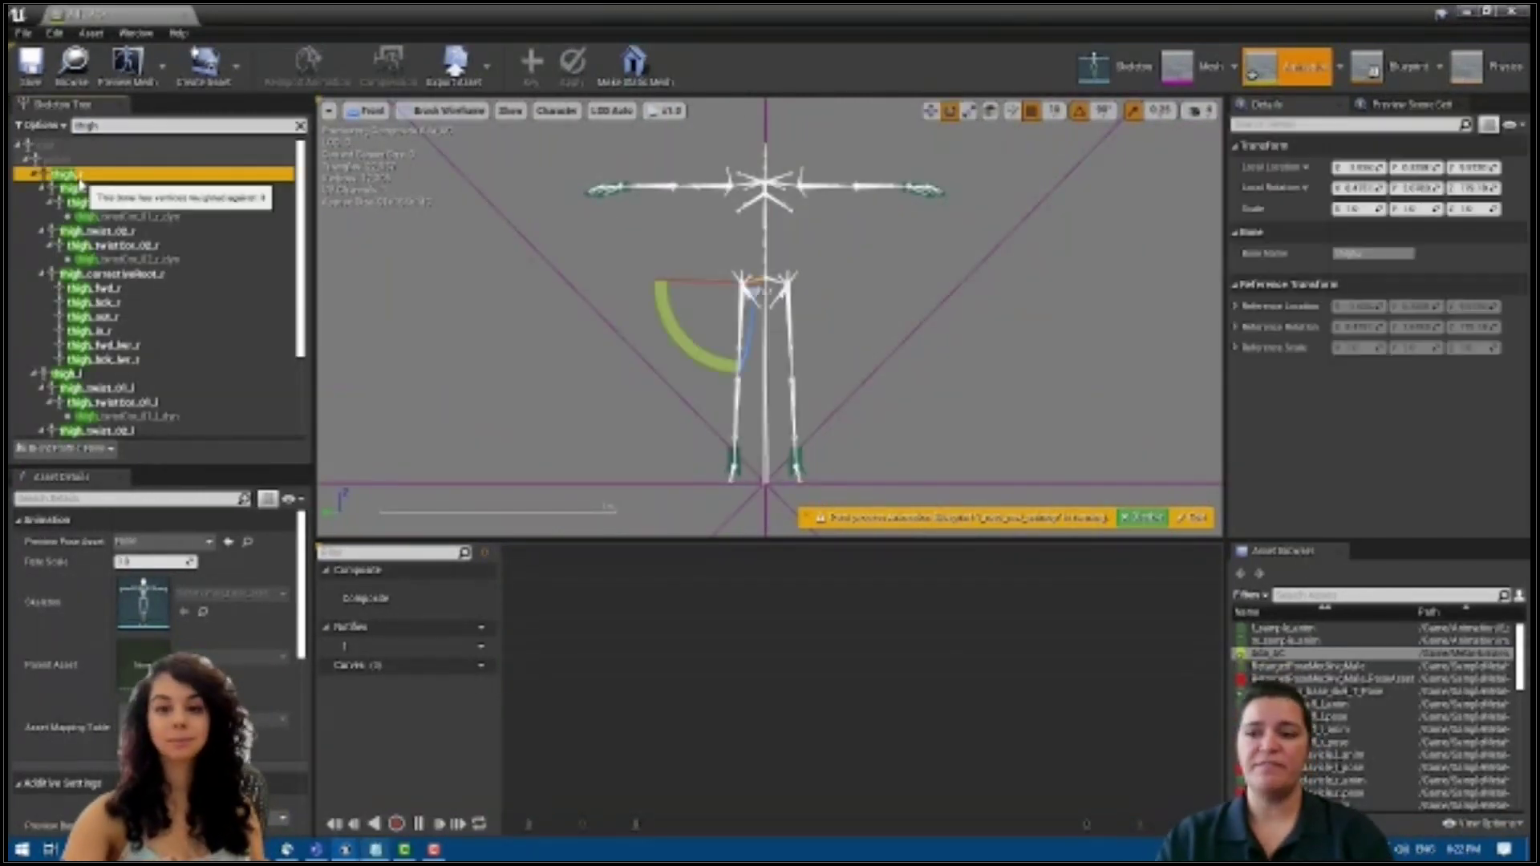
click(1353, 189)
text(0)
click(1421, 188)
text(0)
click(1480, 188)
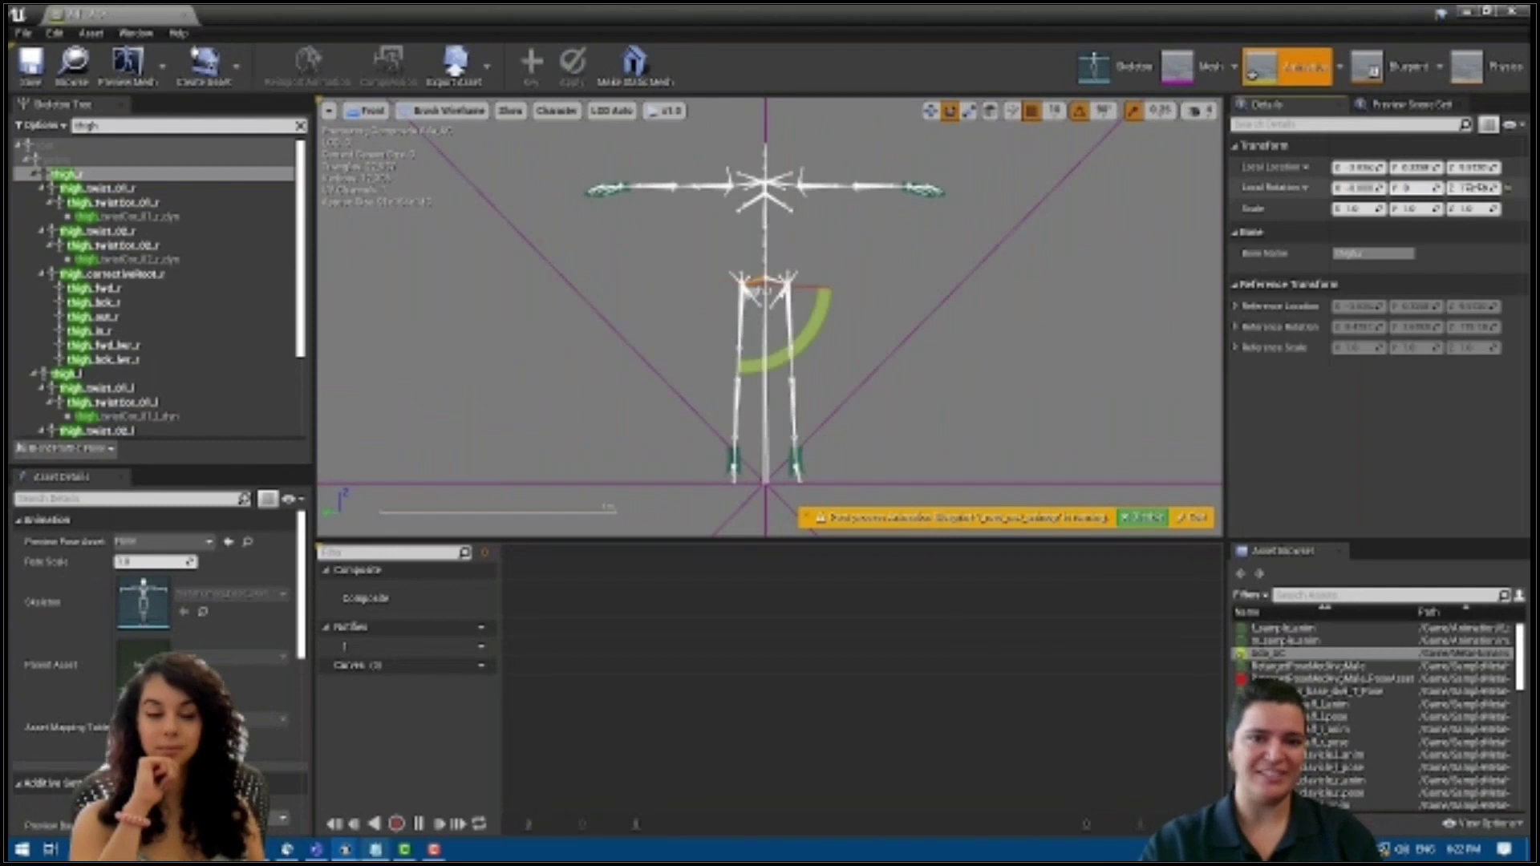
text(0)
click(1067, 240)
click(83, 174)
click(1472, 189)
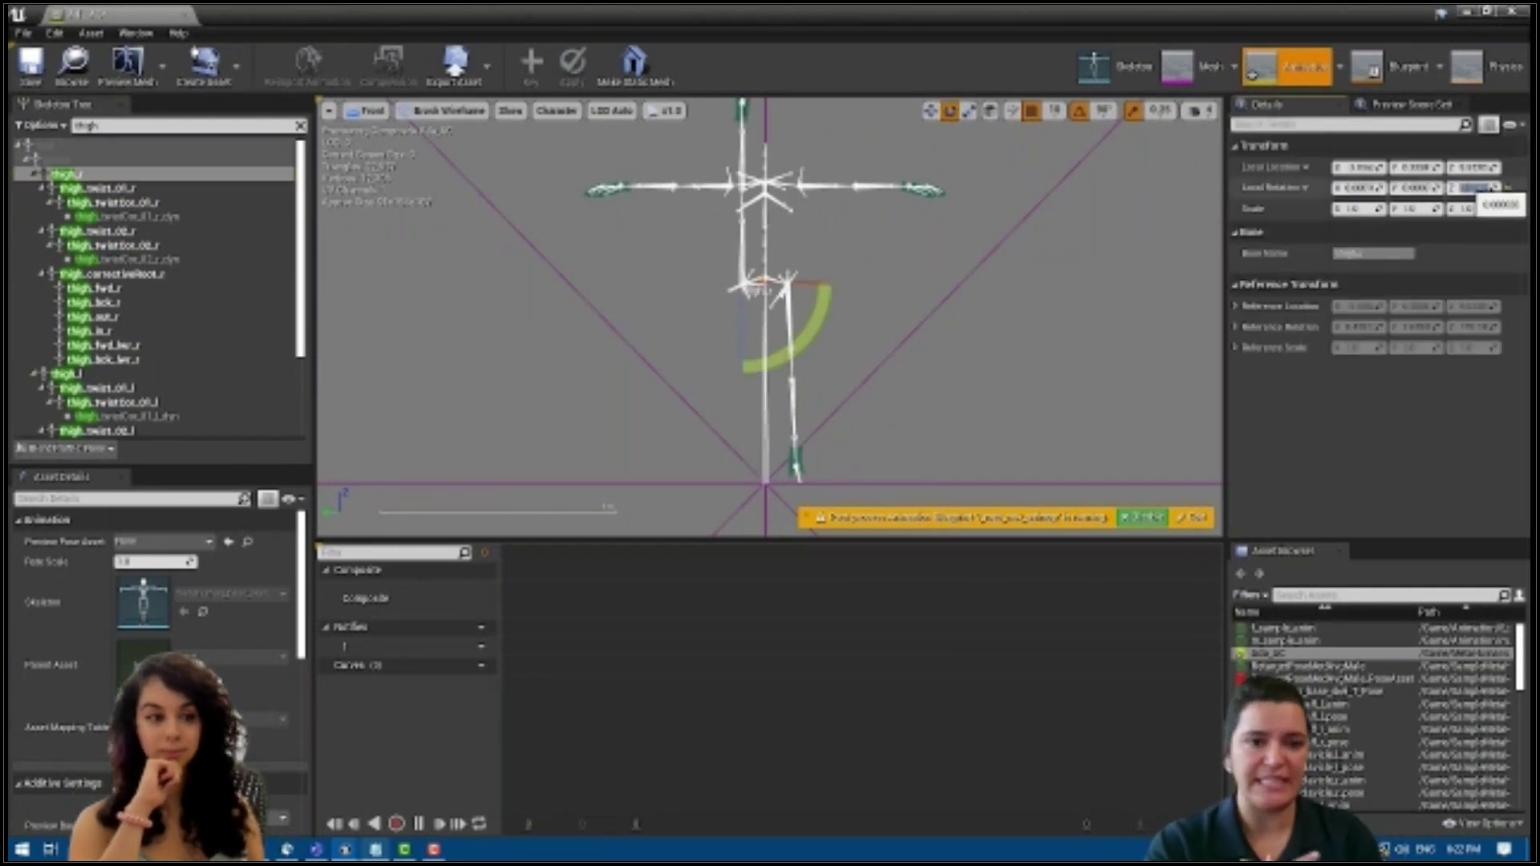
text(180)
key(Return)
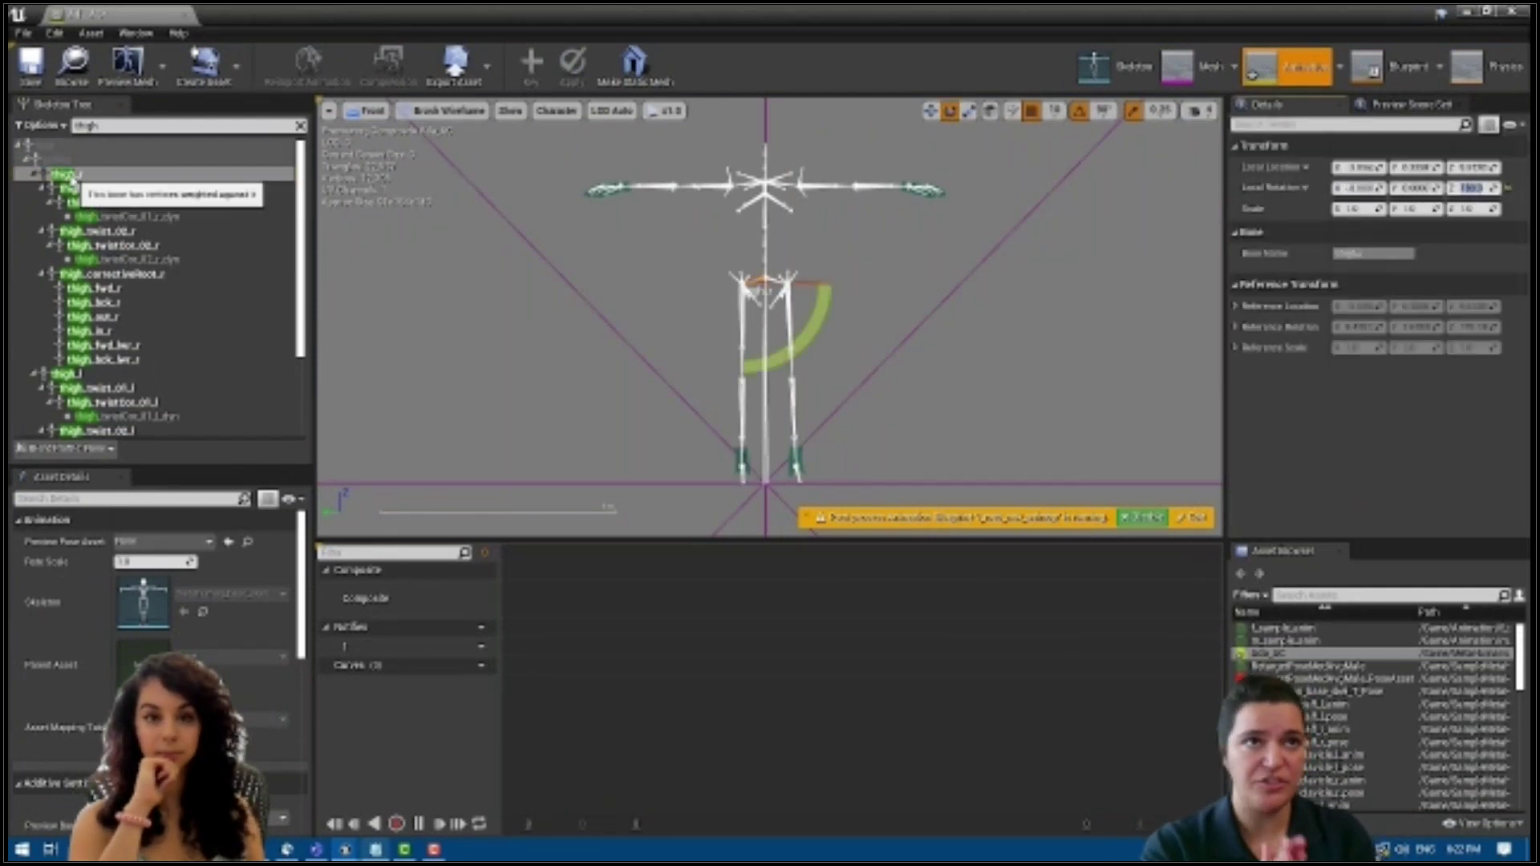
Adjust thigh_l's X rotation and zero the calf bones' rotations
click(77, 373)
click(1358, 187)
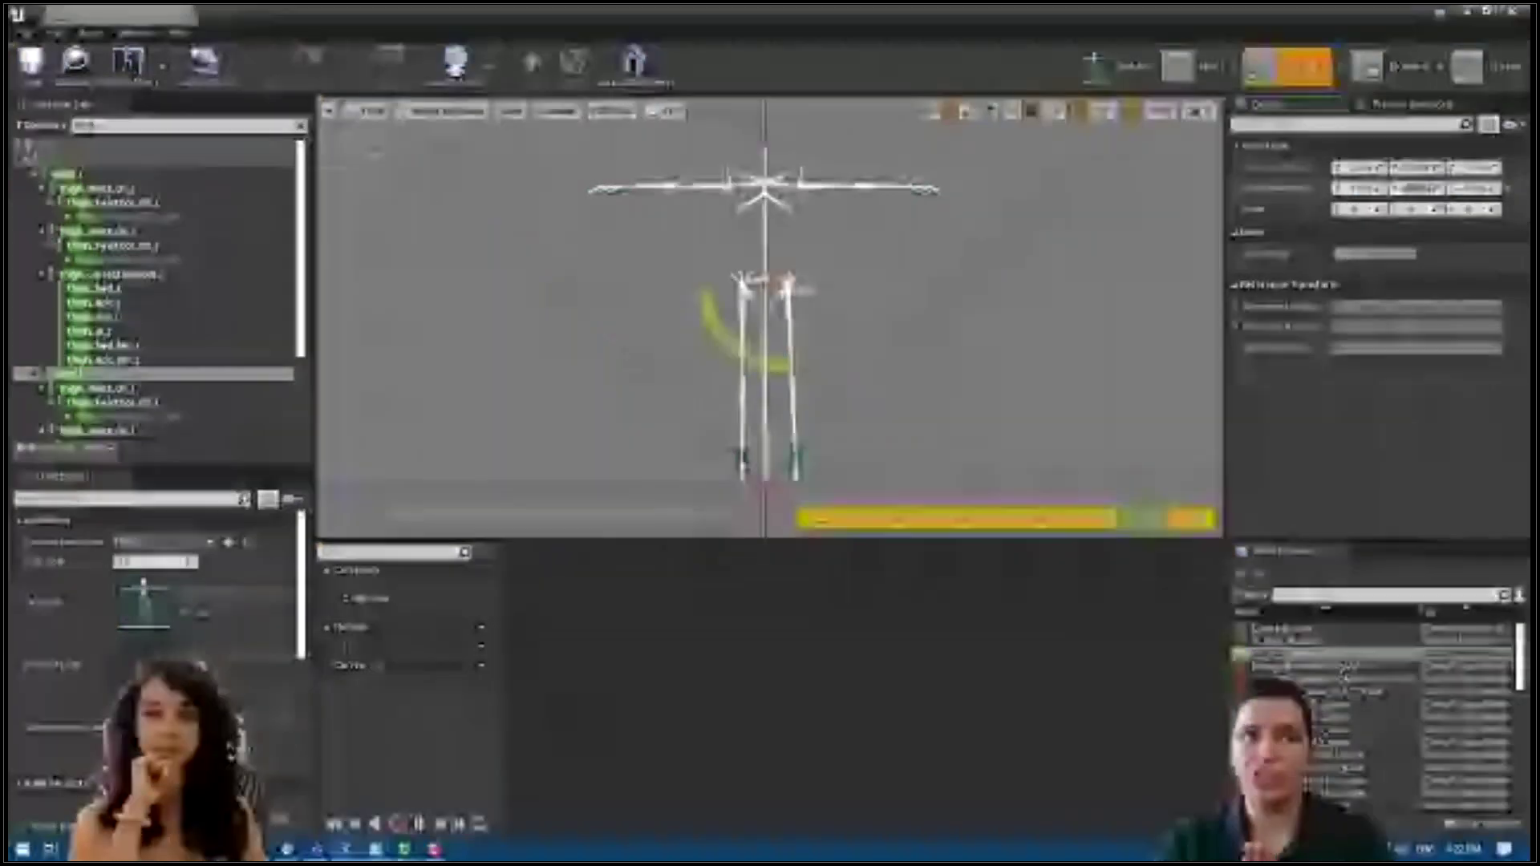
click(1094, 309)
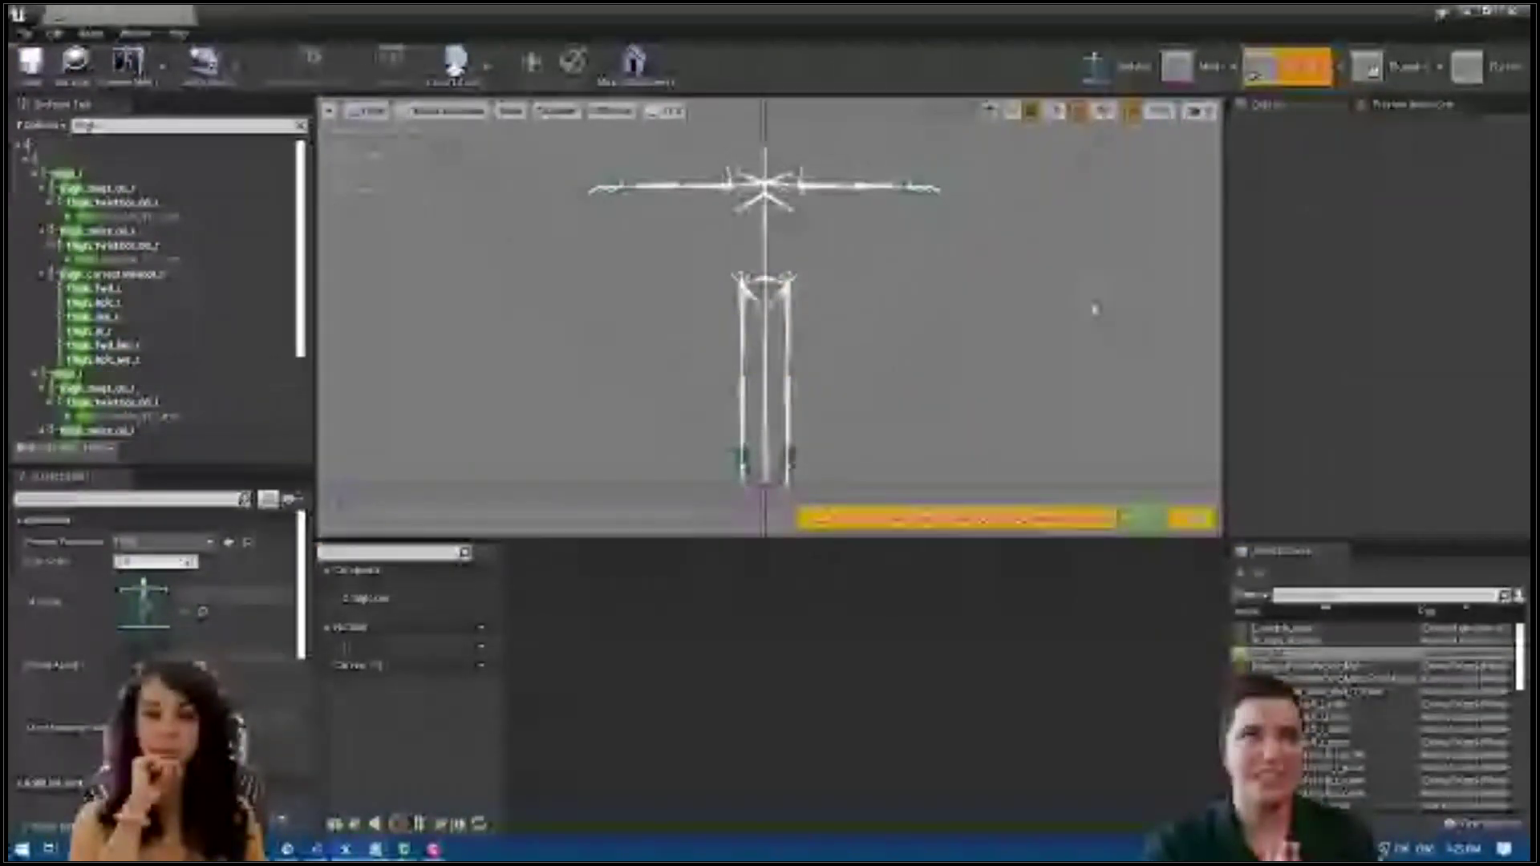
click(88, 126)
text(calf)
click(74, 188)
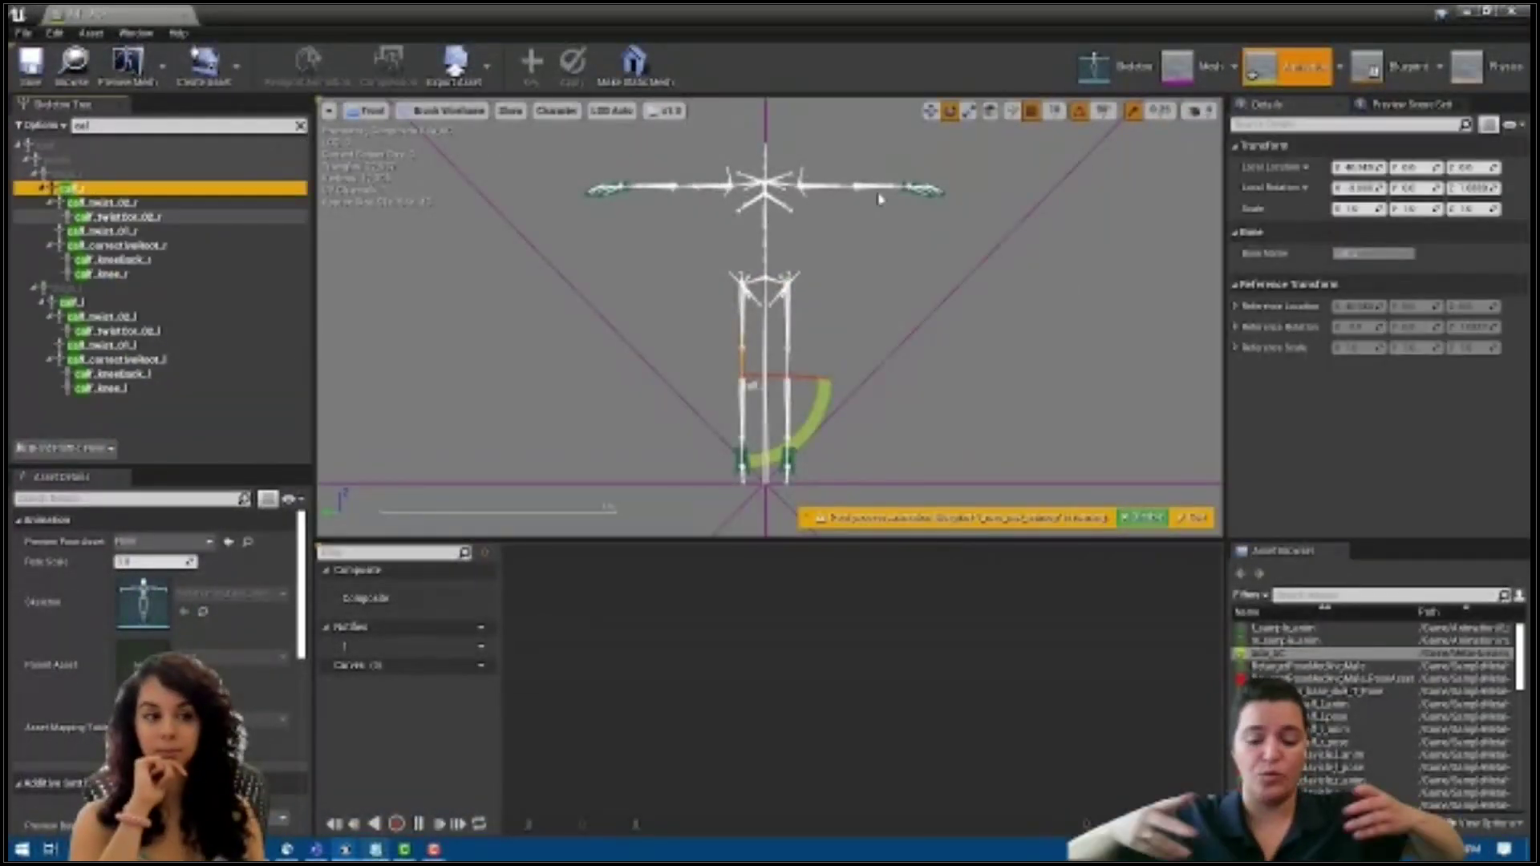
click(1358, 187)
text(0)
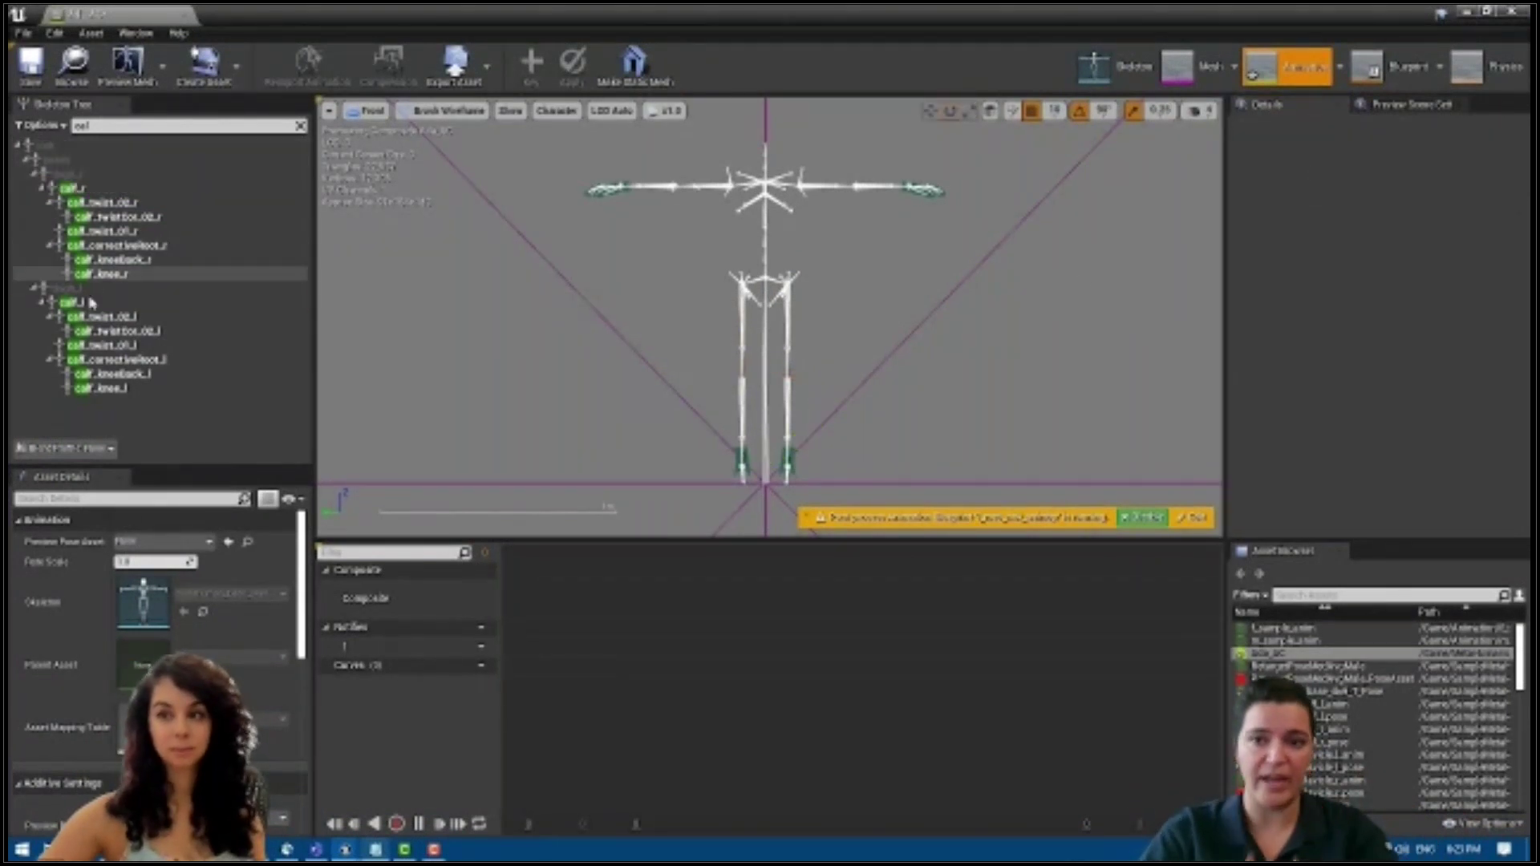
click(72, 302)
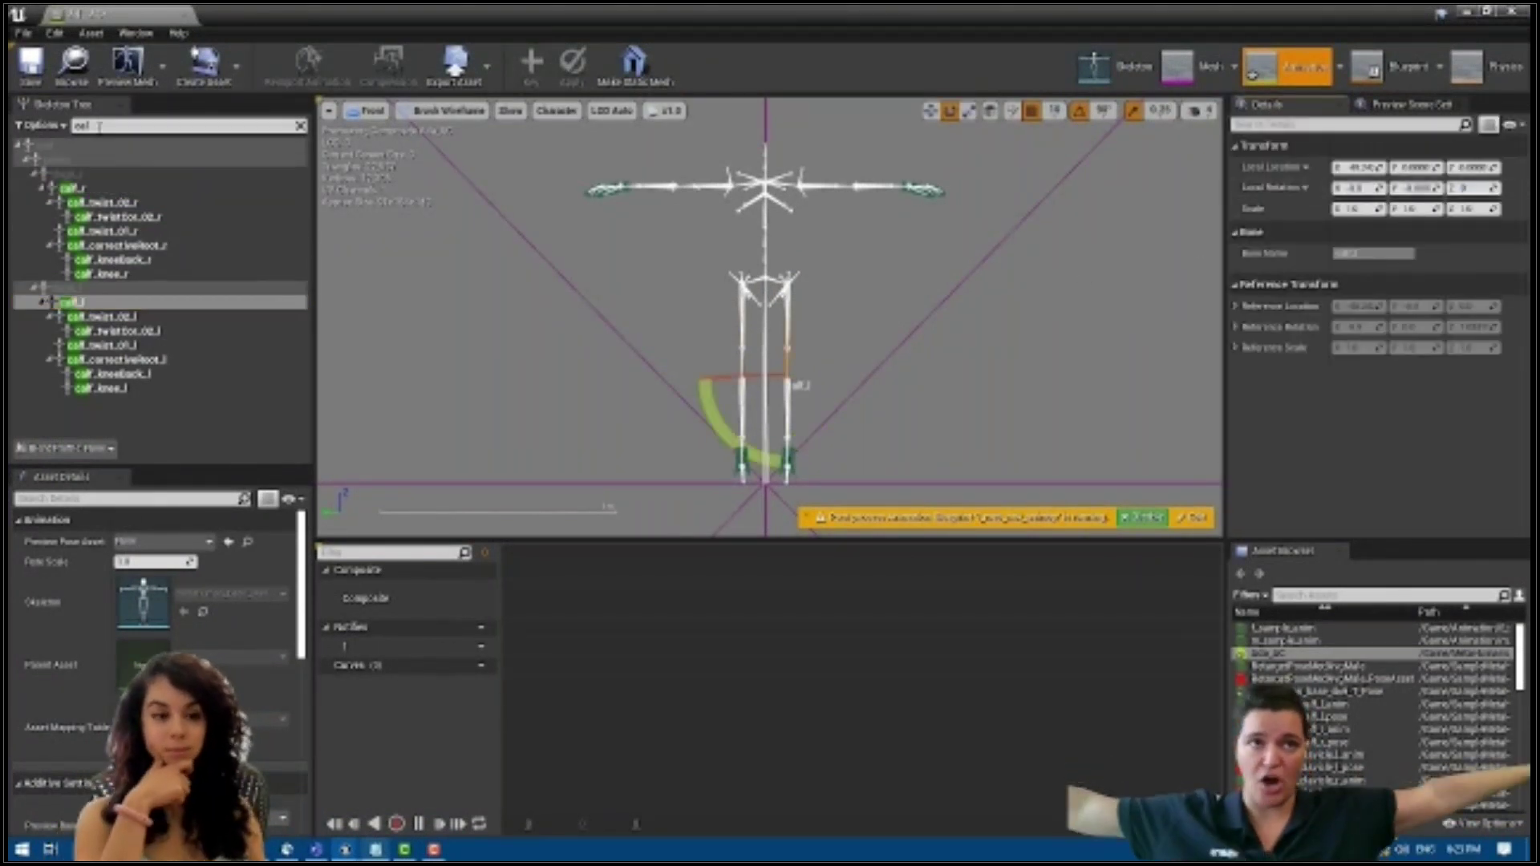
Zero both foot bones' rotations and return the viewport to Perspective
double_click(184, 125)
text(foot)
click(80, 203)
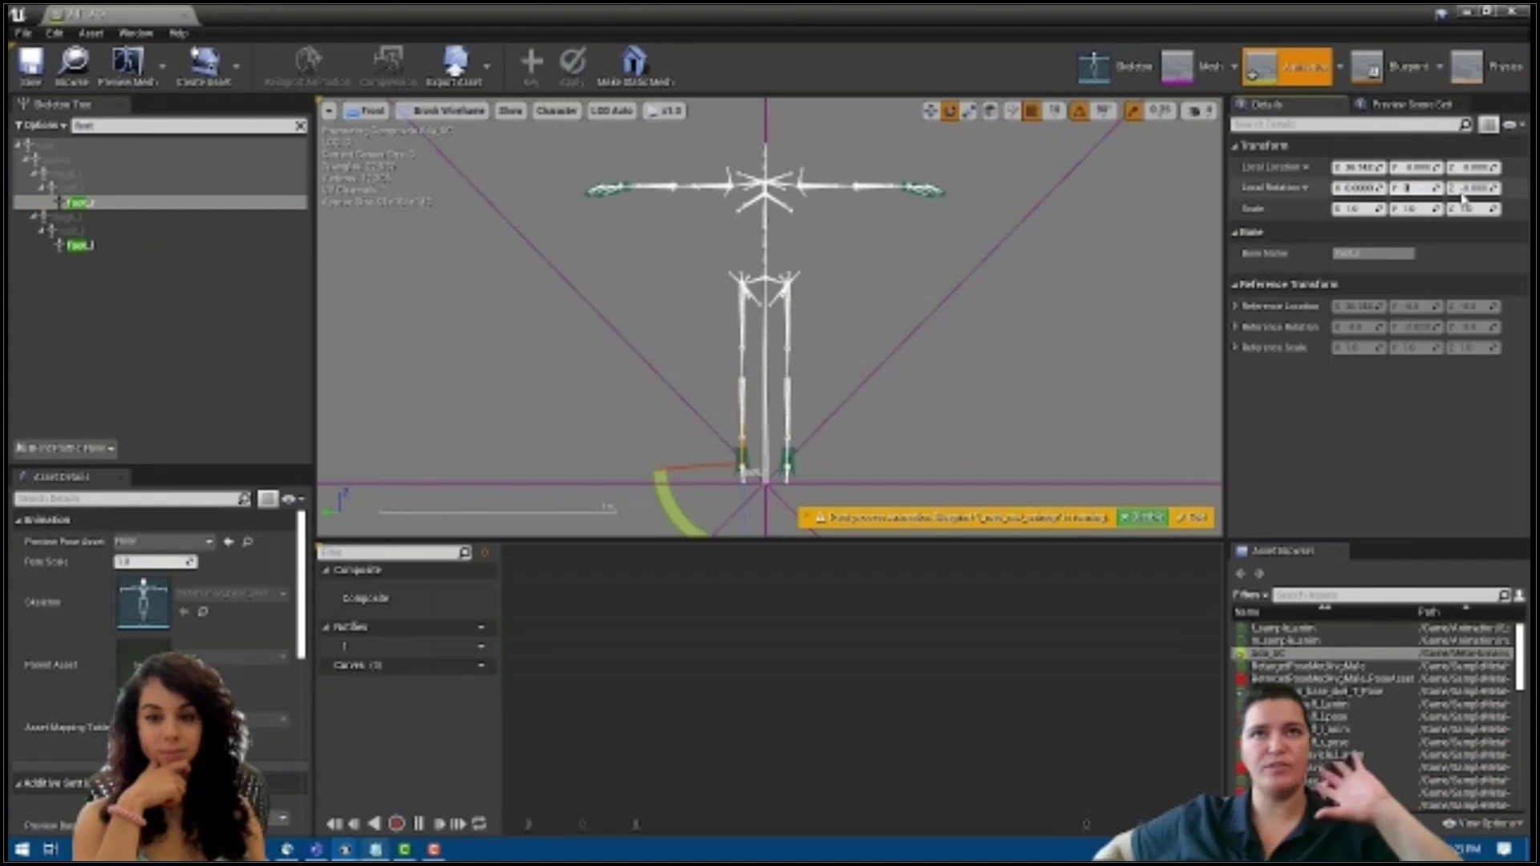
click(80, 245)
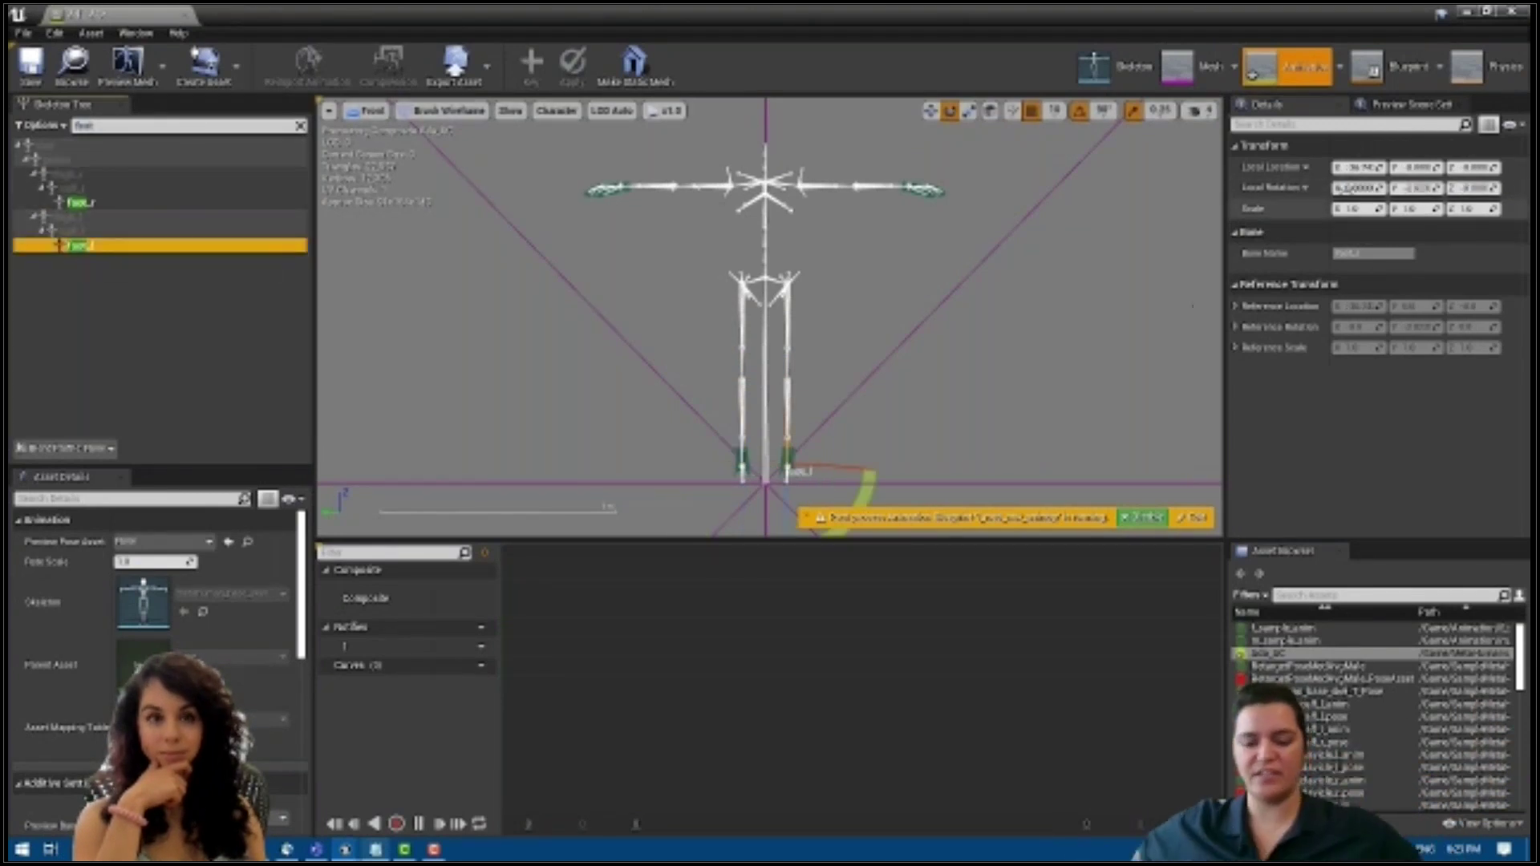
click(1108, 294)
click(368, 113)
click(377, 139)
Zero the right hand bone's X and Y local rotation
alt+drag(873, 333, 701, 337)
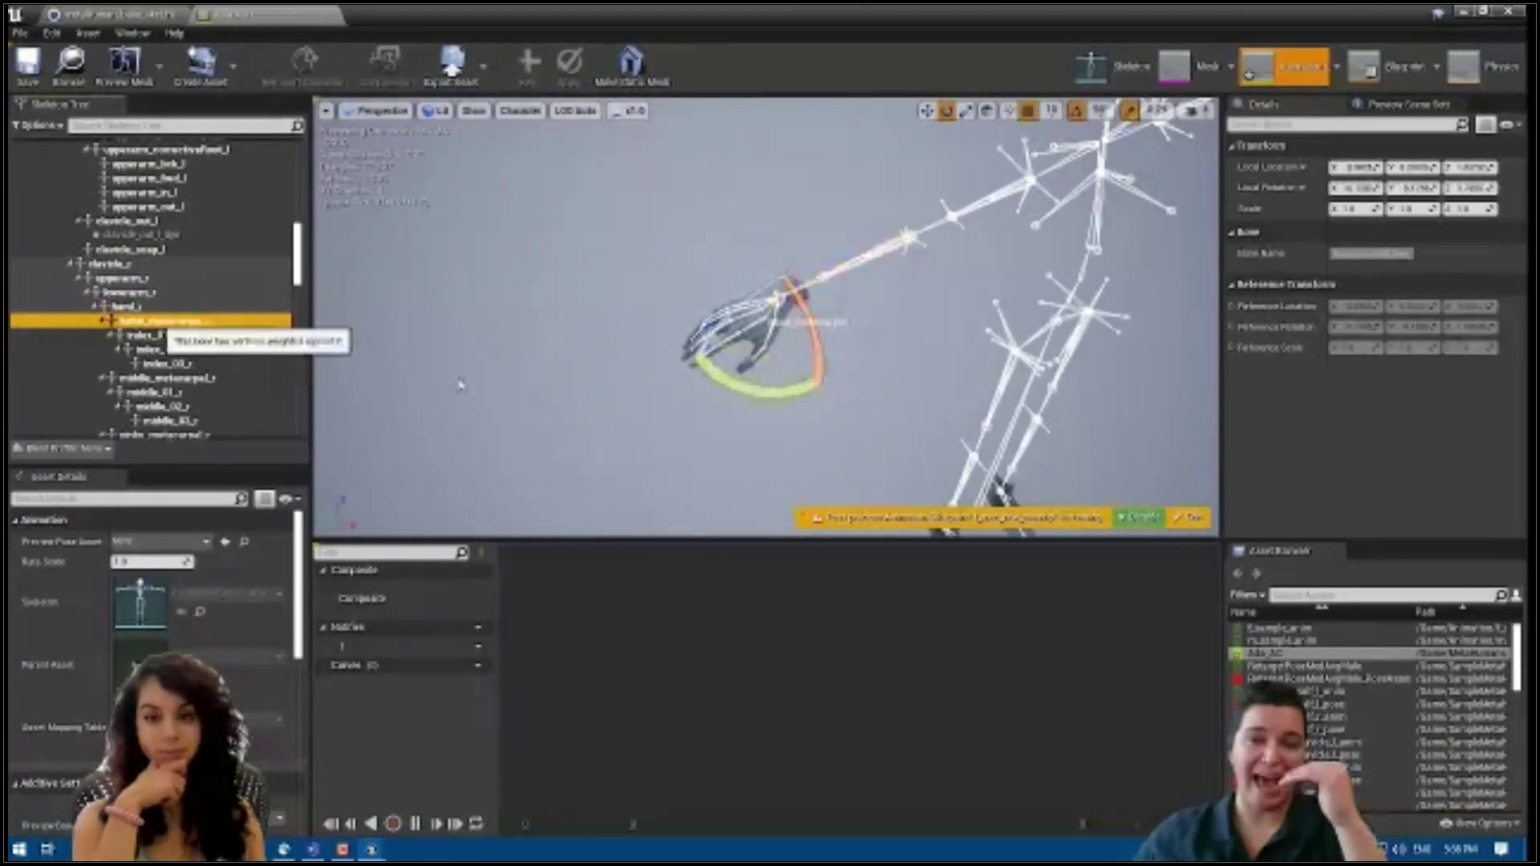
click(1355, 187)
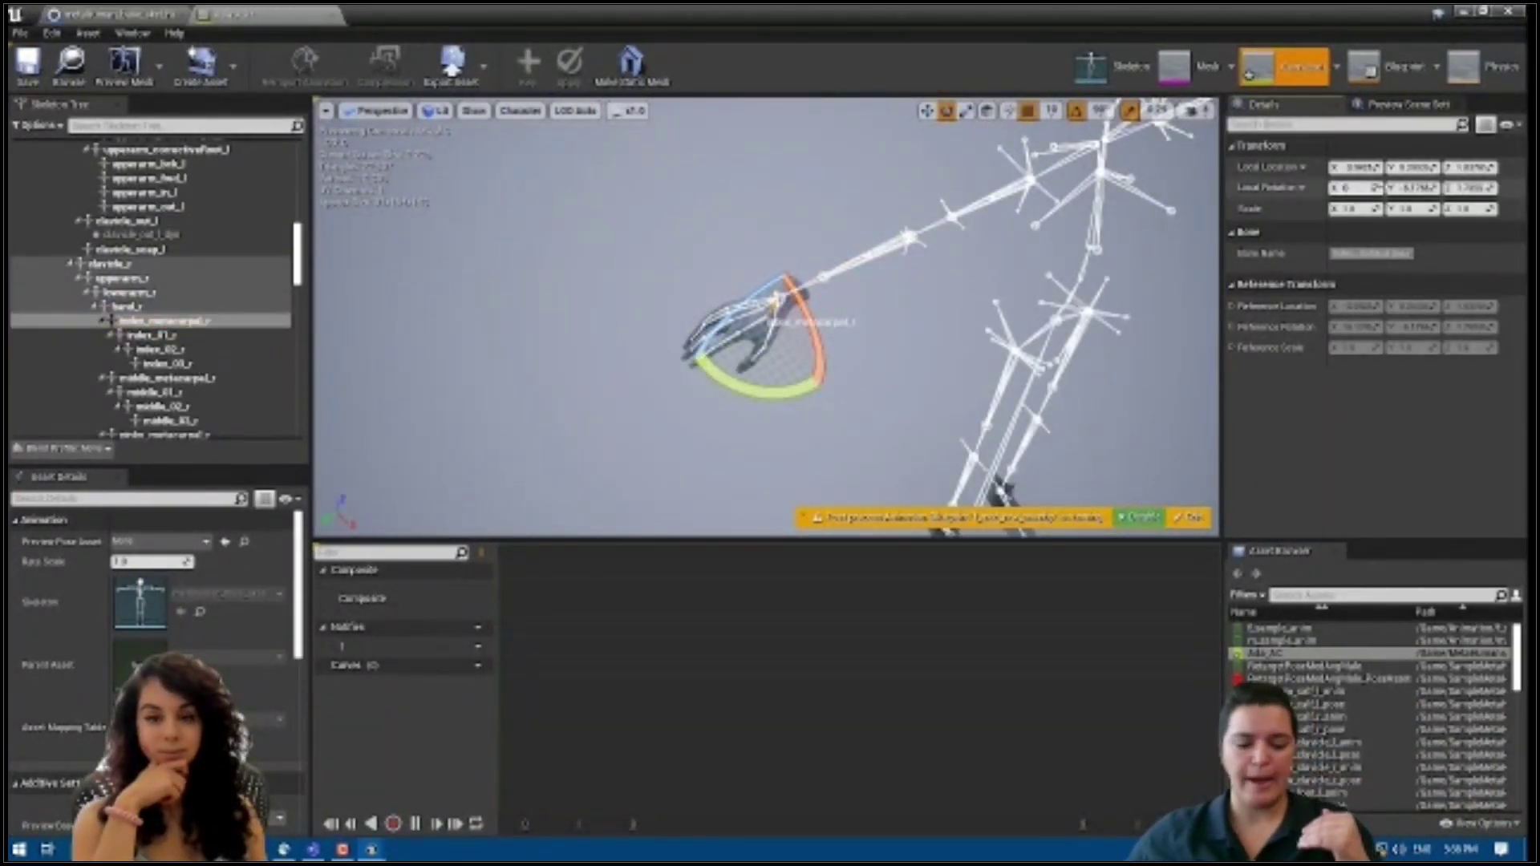
text(0)
key(Tab)
text(0)
click(1478, 188)
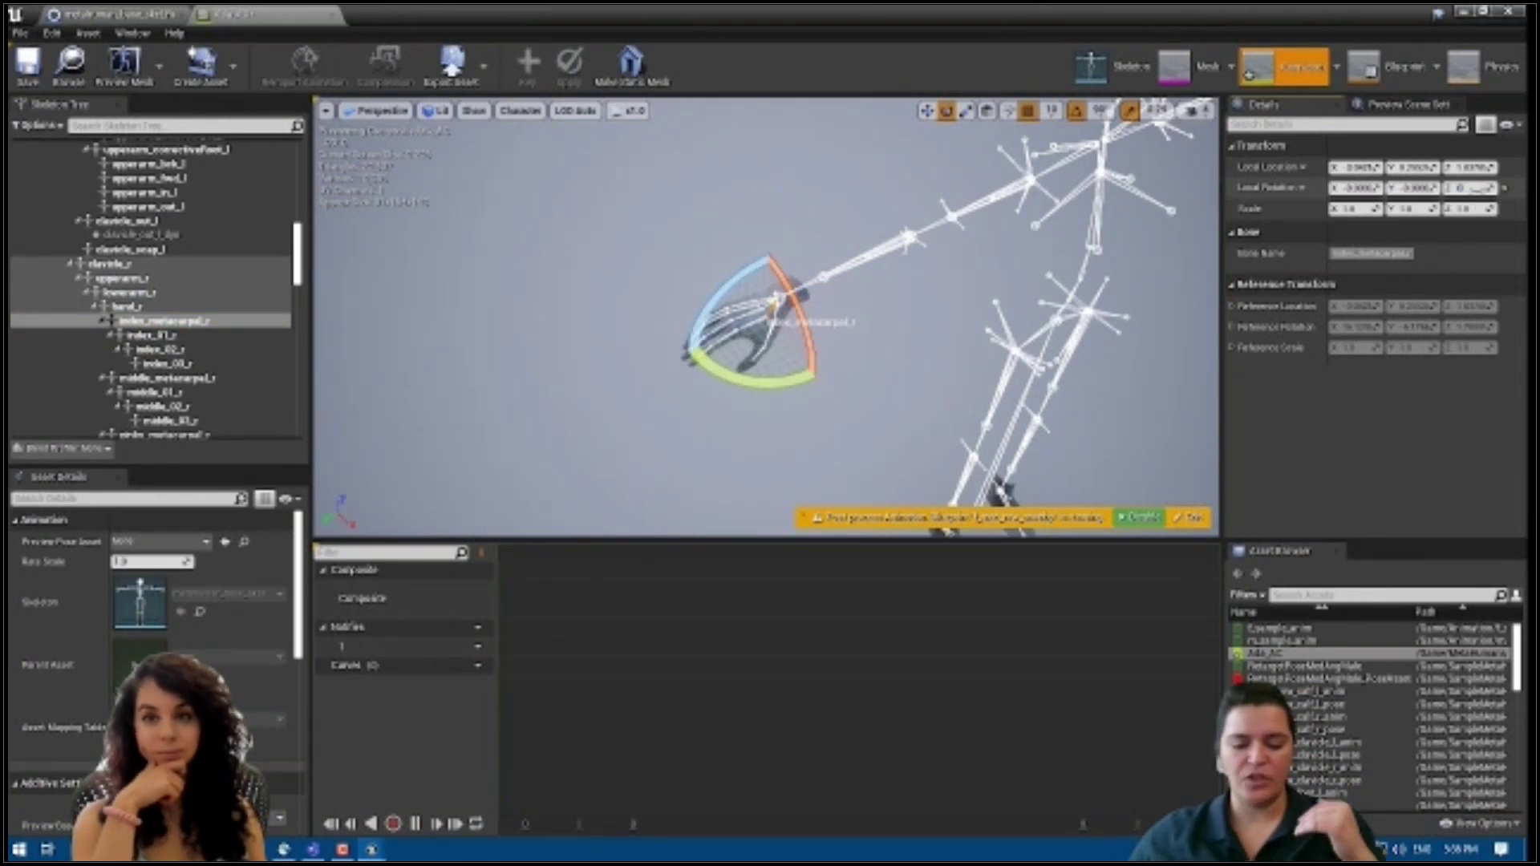
Zero index_01_r's X and Y rotation, then check index_02_r and index_03_r
click(152, 335)
click(1357, 189)
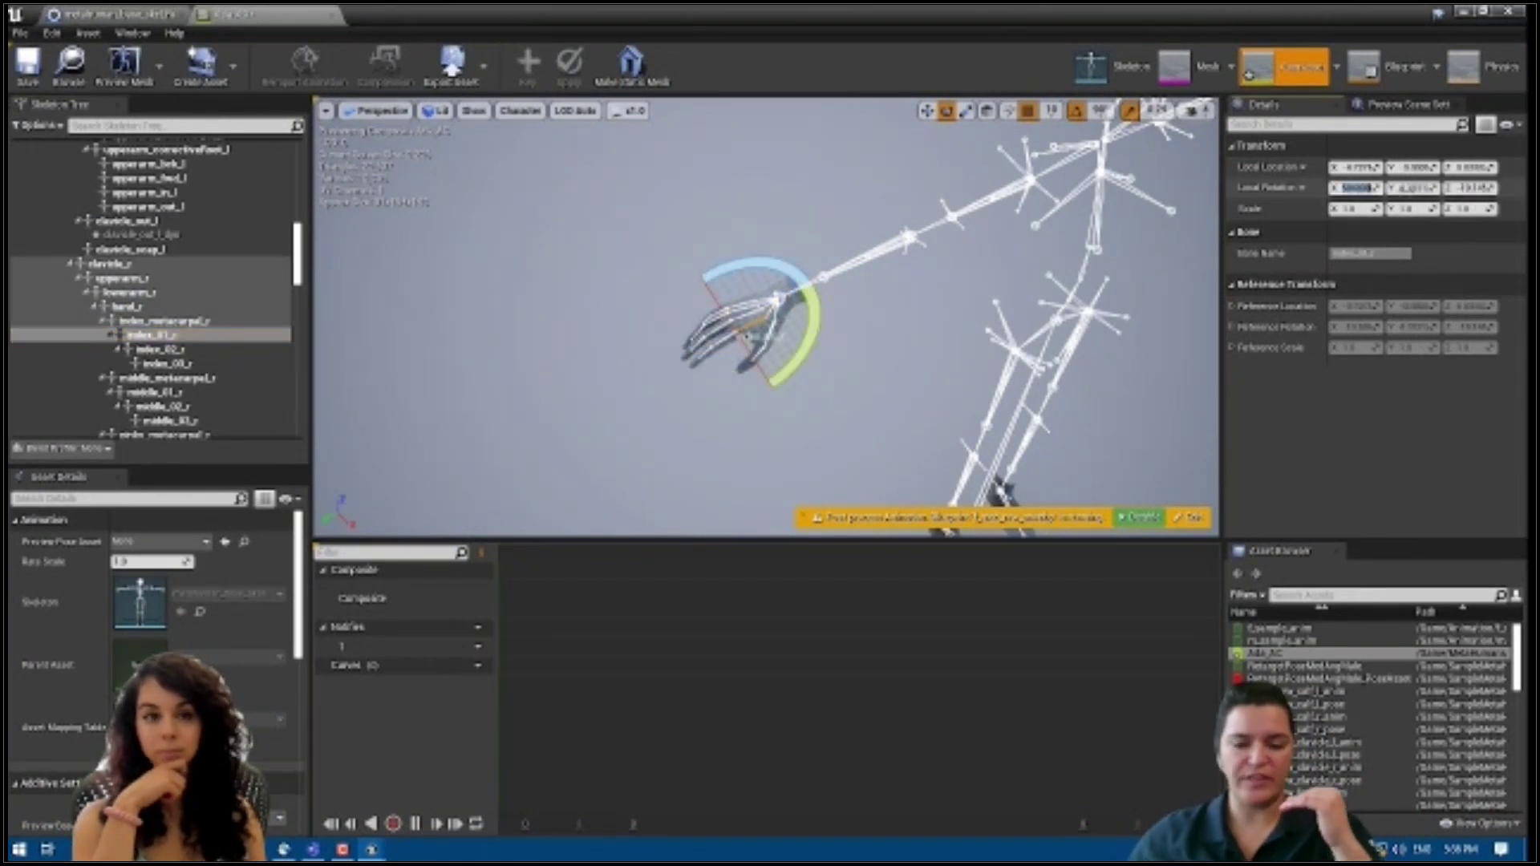
text(0)
key(Tab)
text(0)
key(Tab)
click(161, 350)
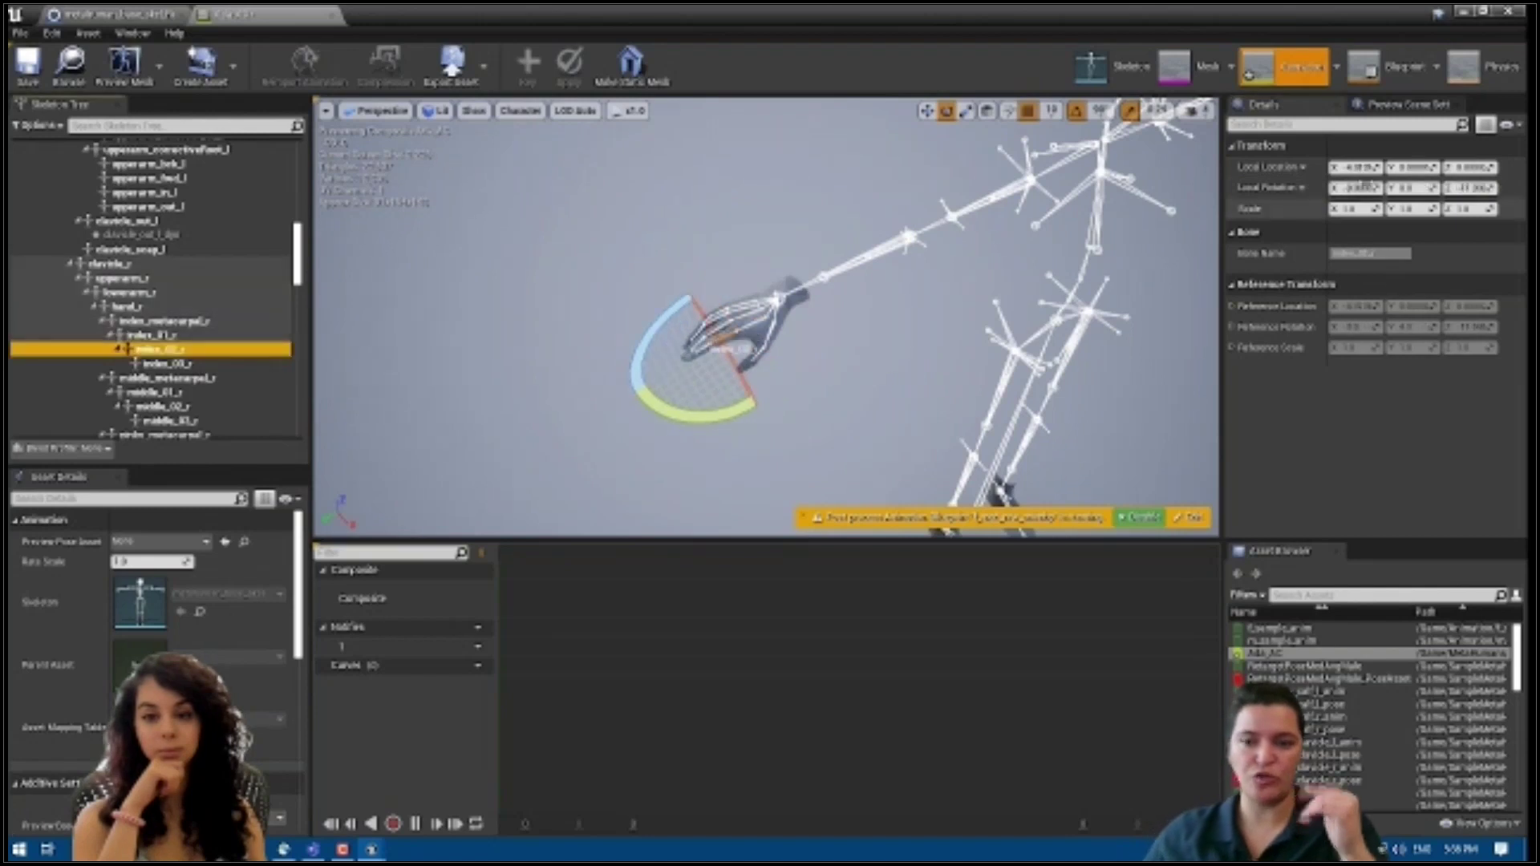
click(1356, 188)
click(168, 364)
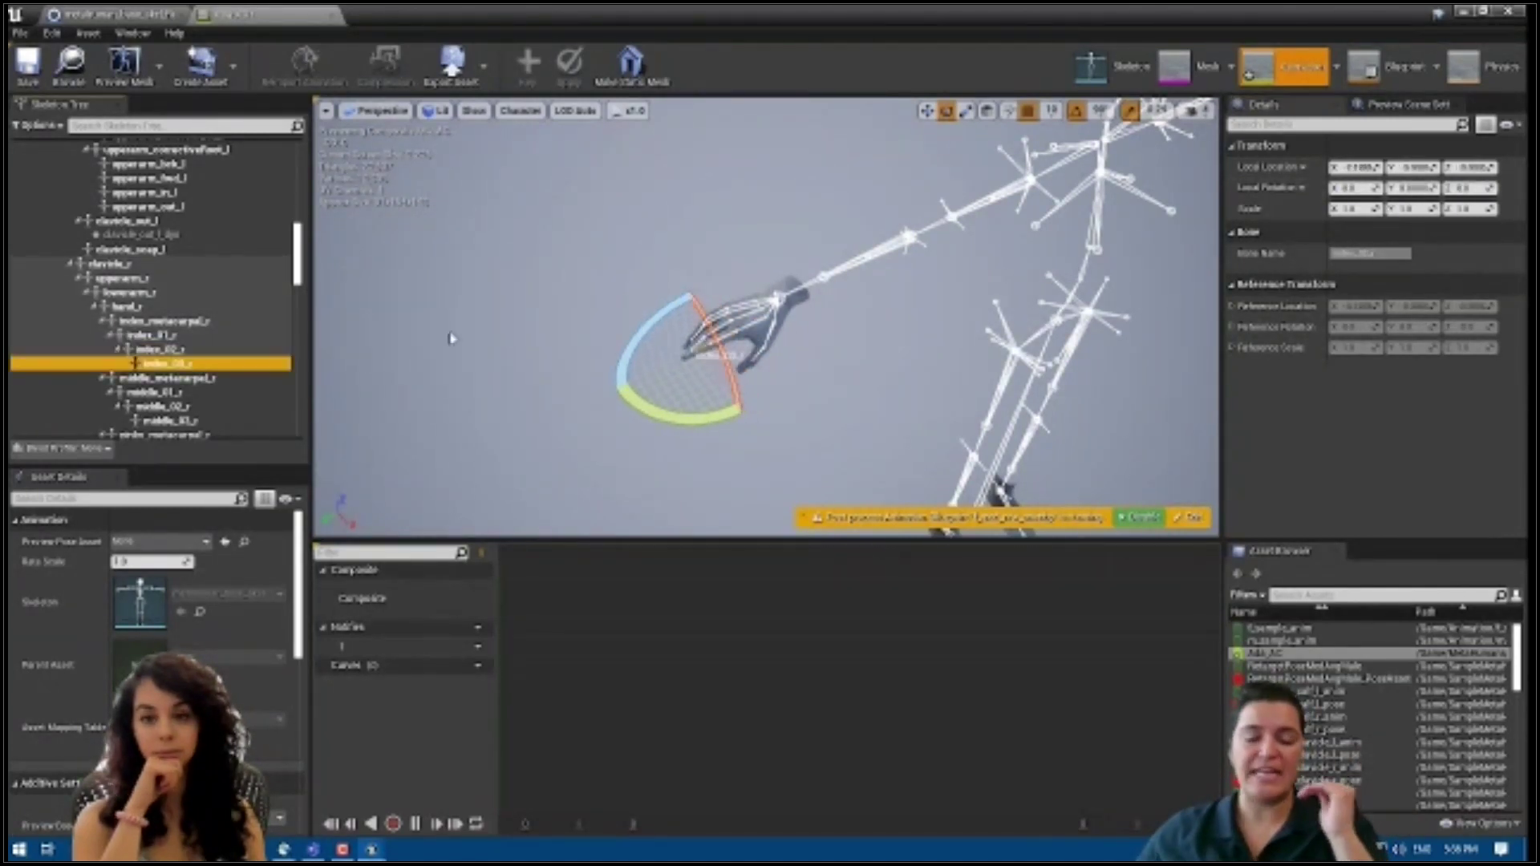
click(1353, 188)
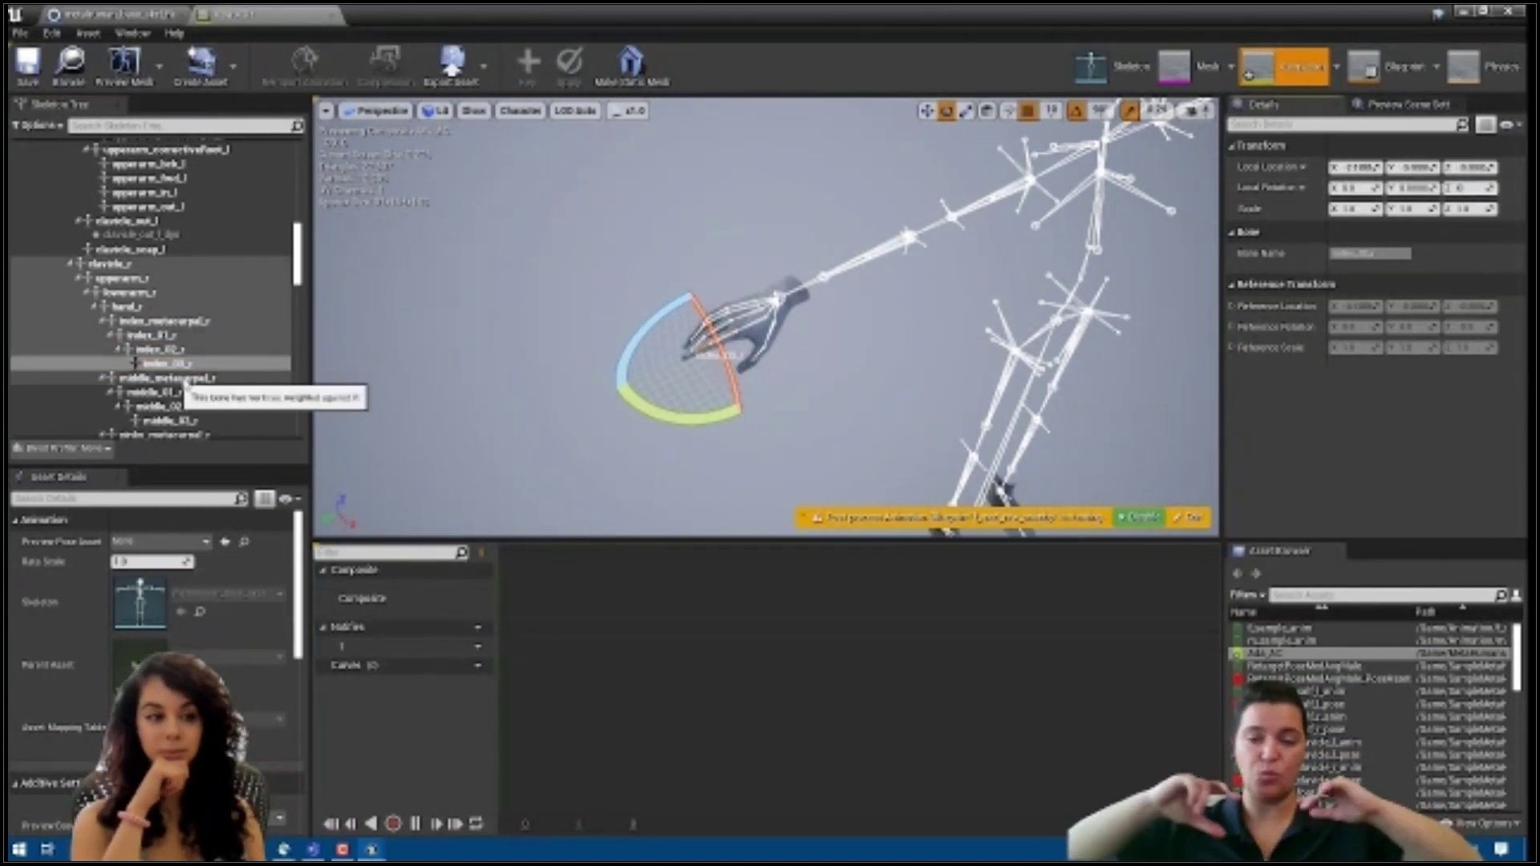
Check the middle finger bones from middle_metacarpal_r down to middle_03_r
click(112, 378)
key(Down)
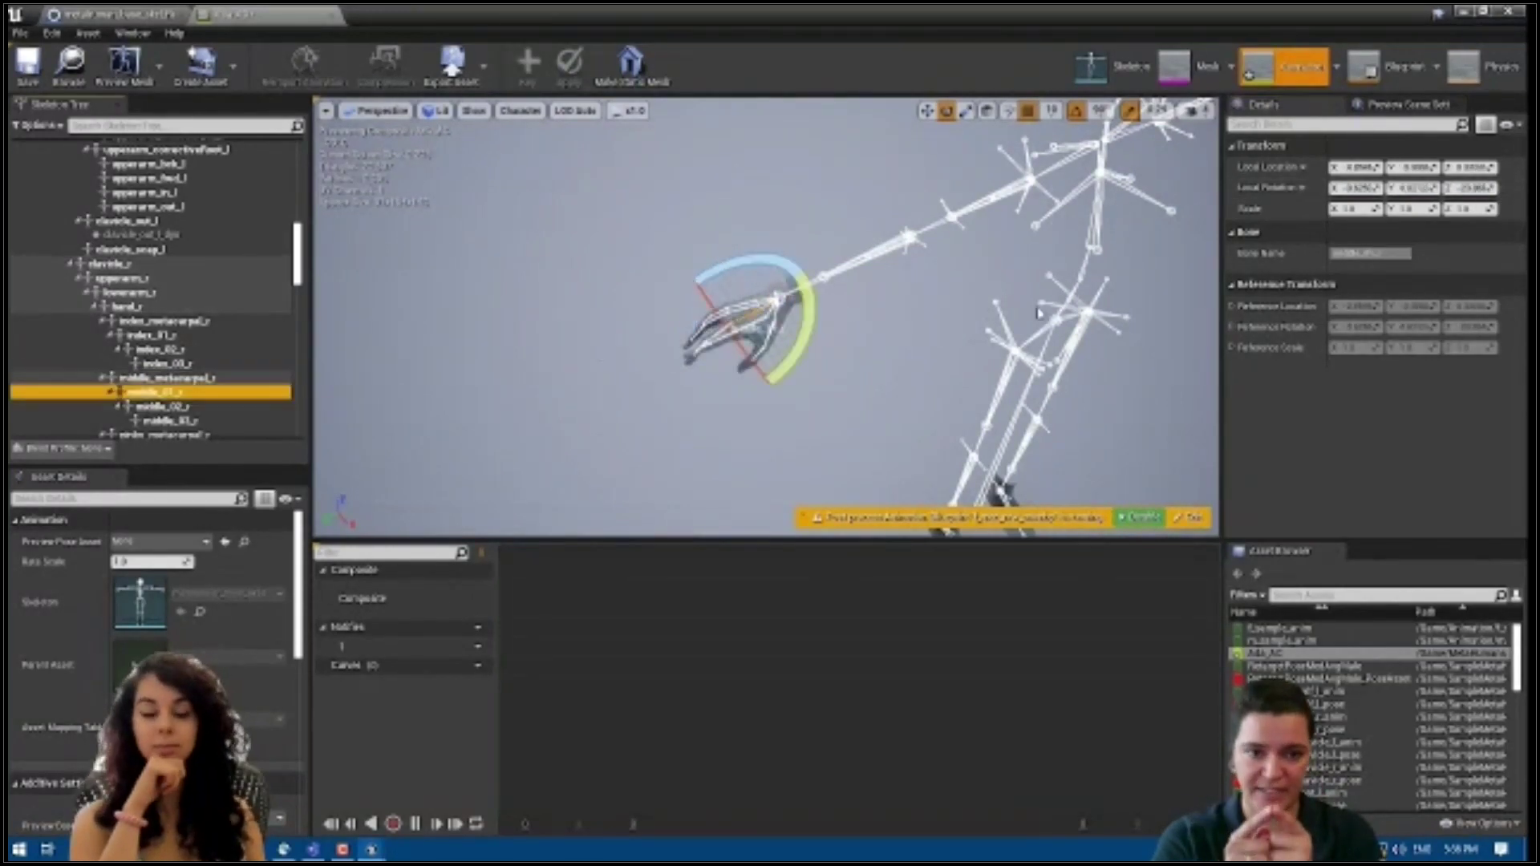
key(Down)
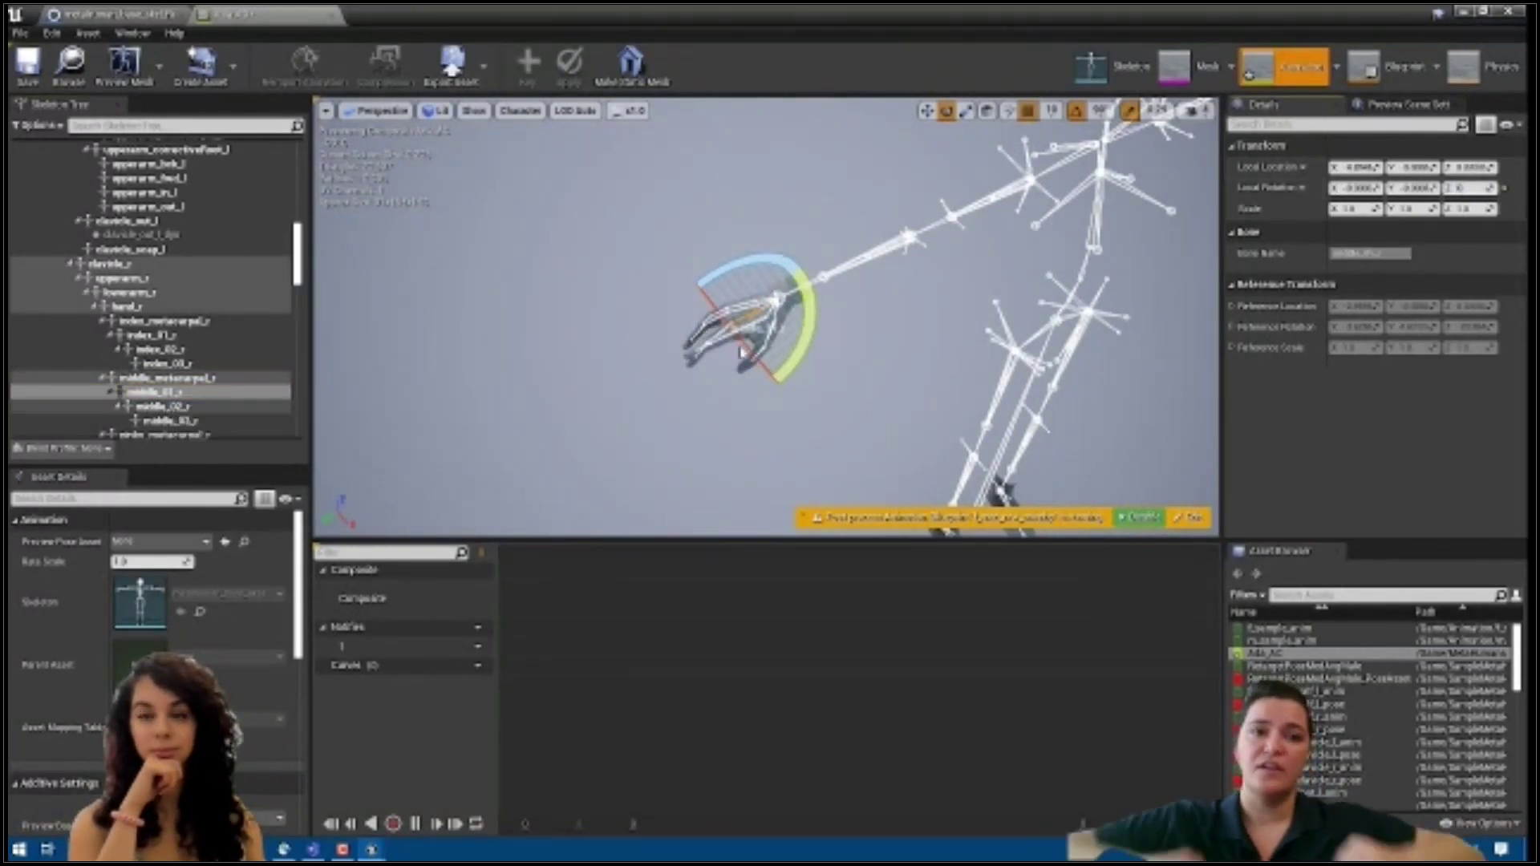
click(183, 421)
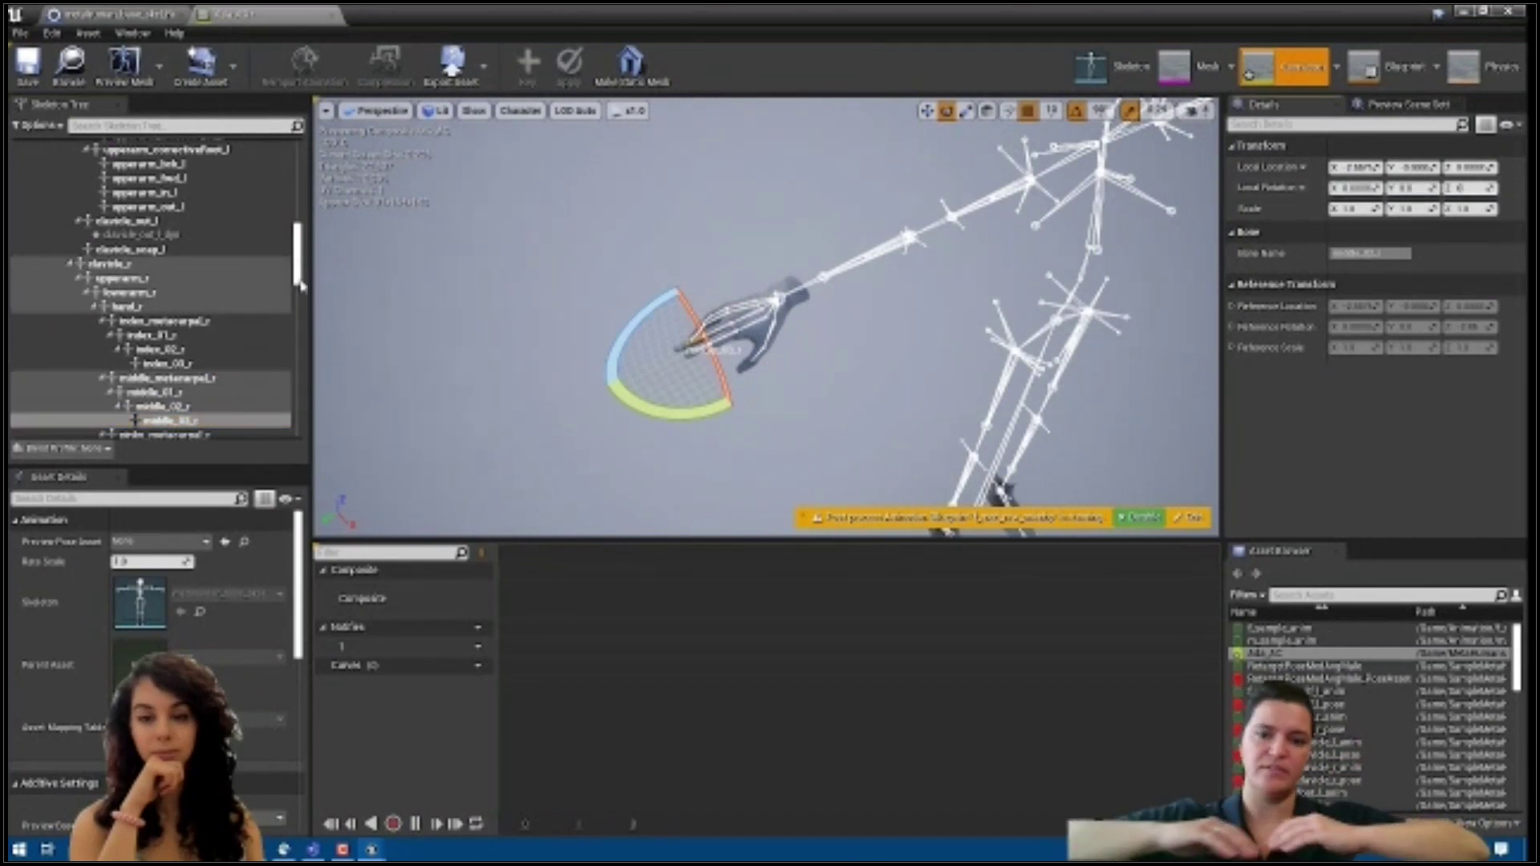
drag(300, 281, 300, 308)
Check the pinky bones pinky_metacarpal_r to pinky_03_r and the first ring finger bones
click(185, 212)
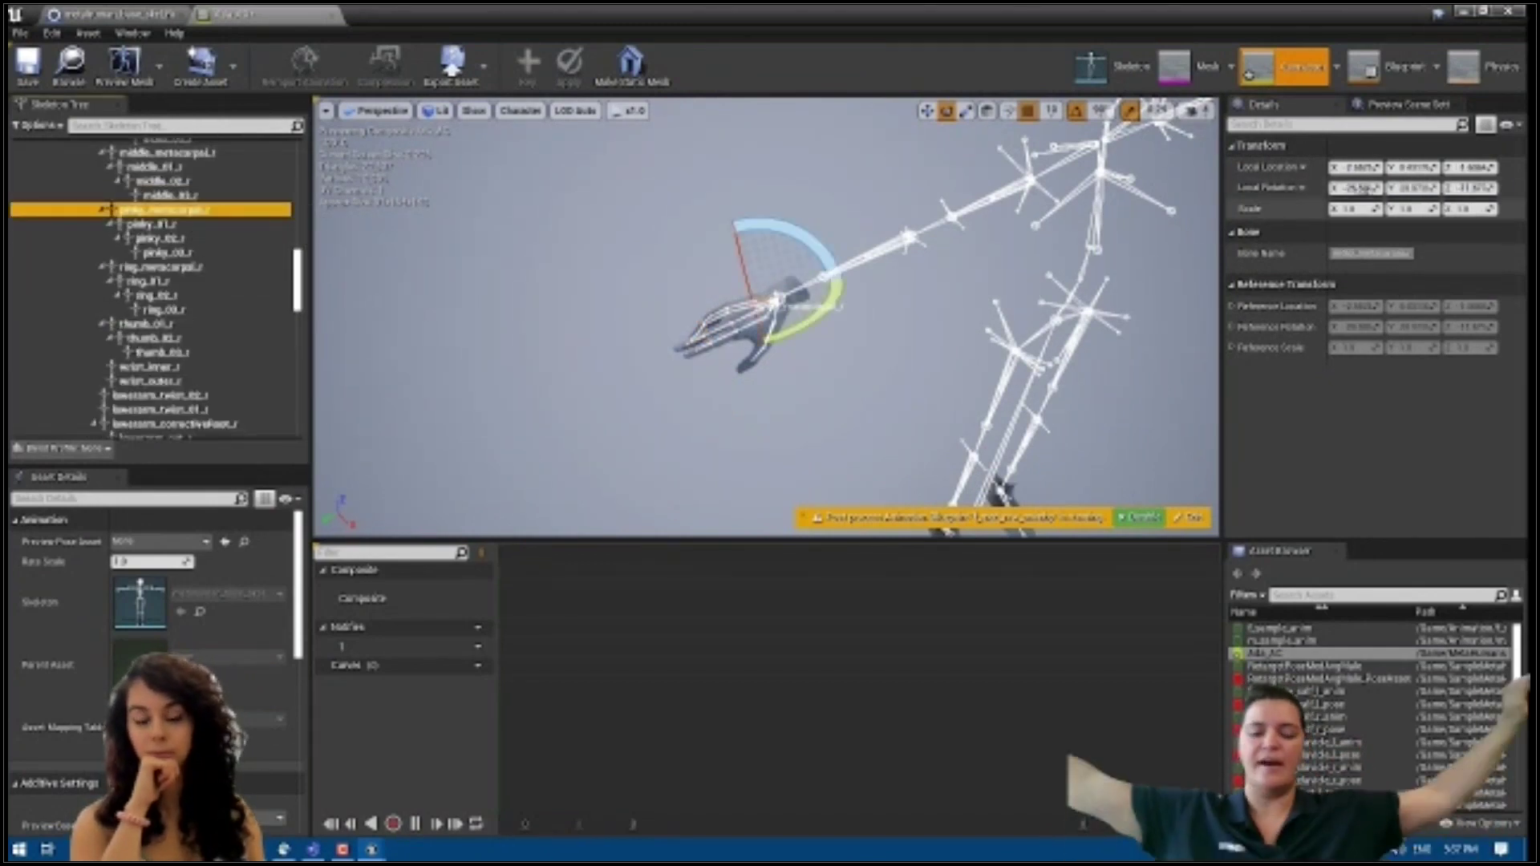
key(Down)
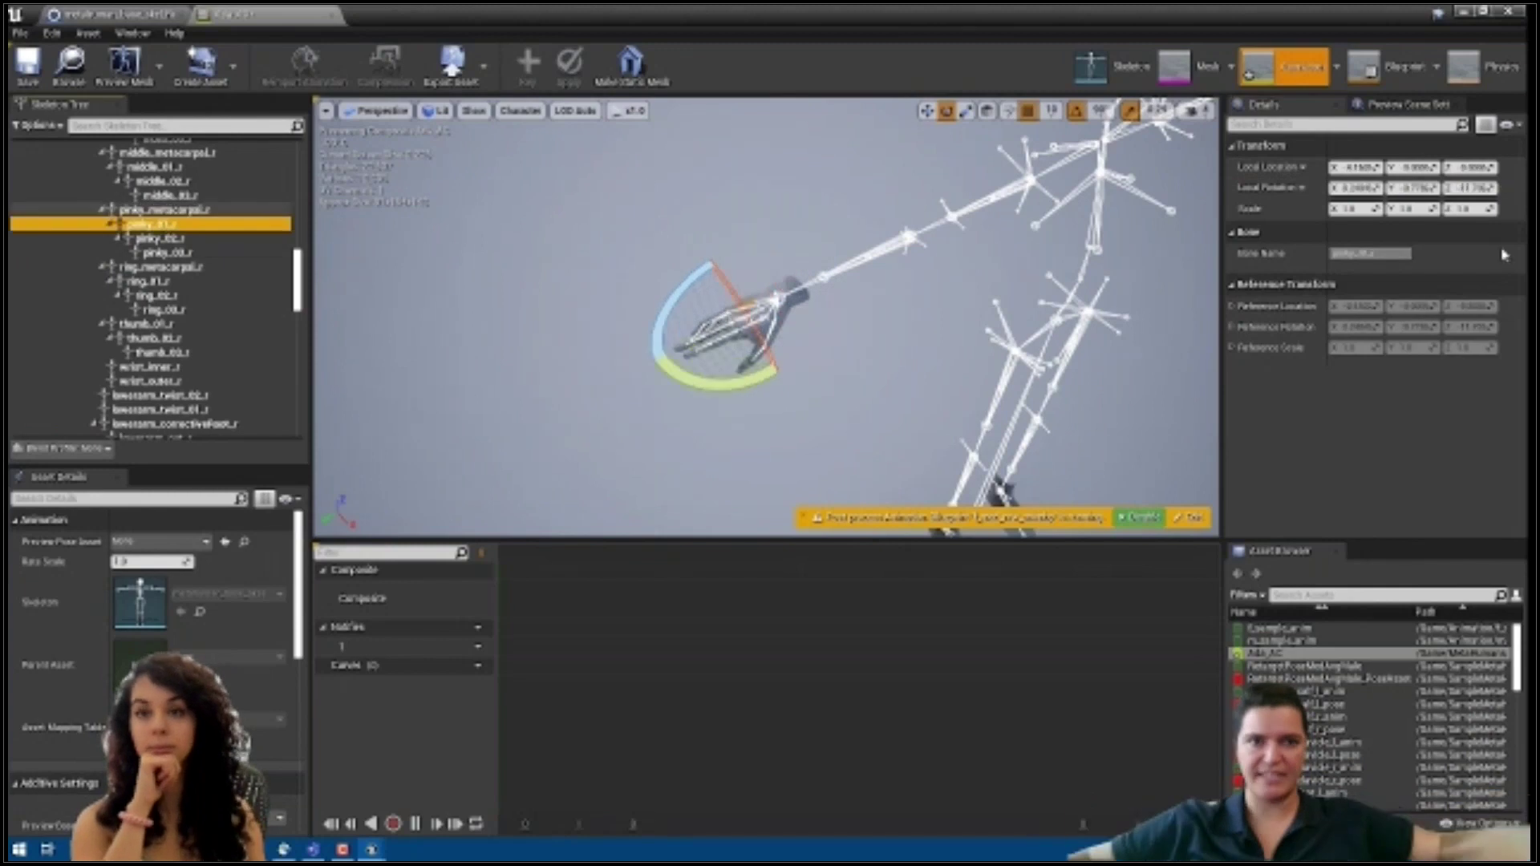
click(1416, 188)
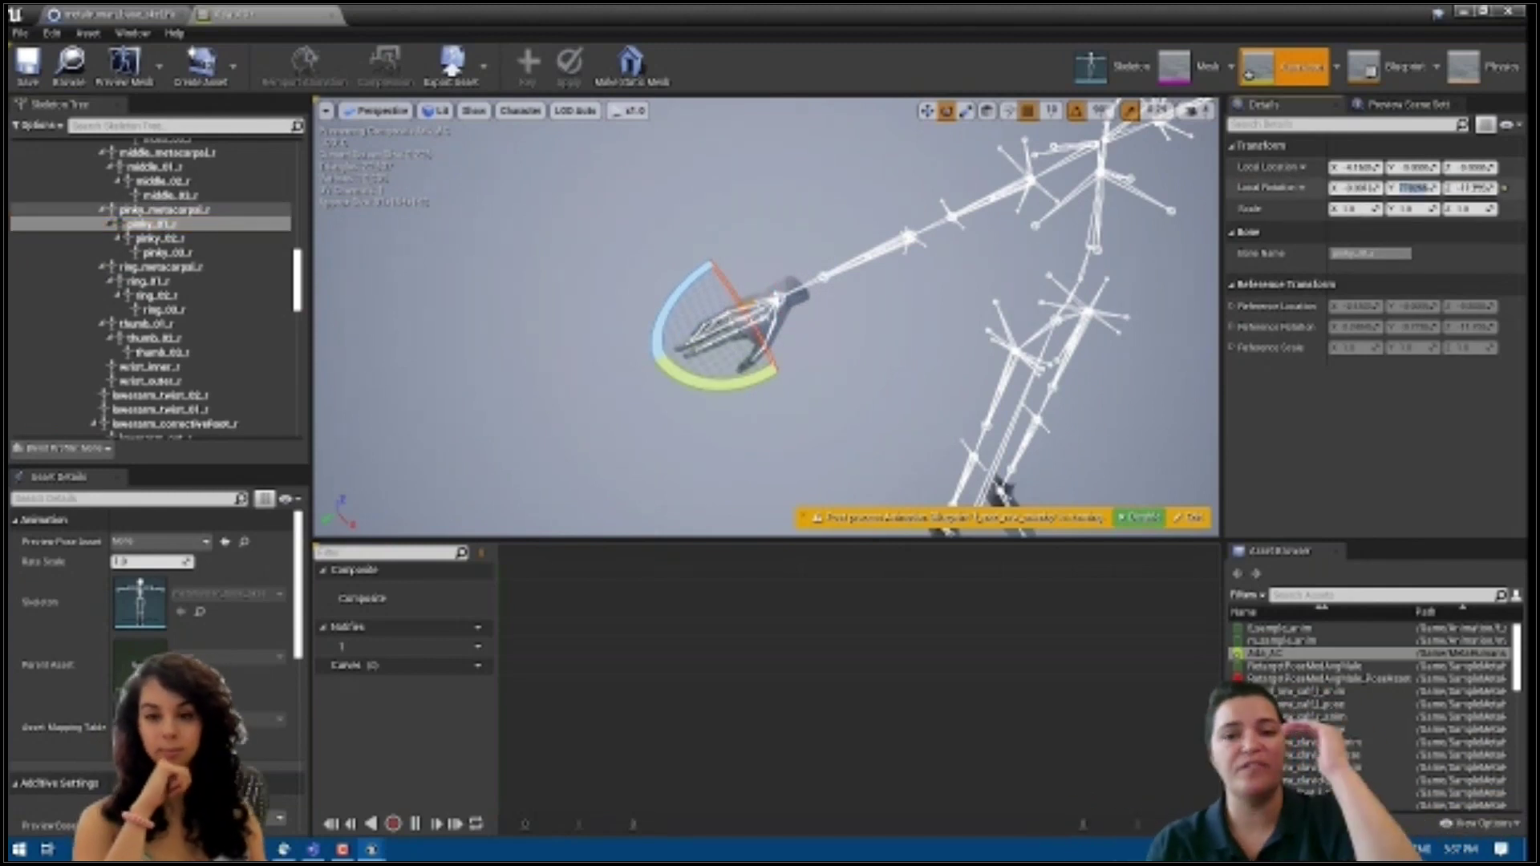
click(160, 239)
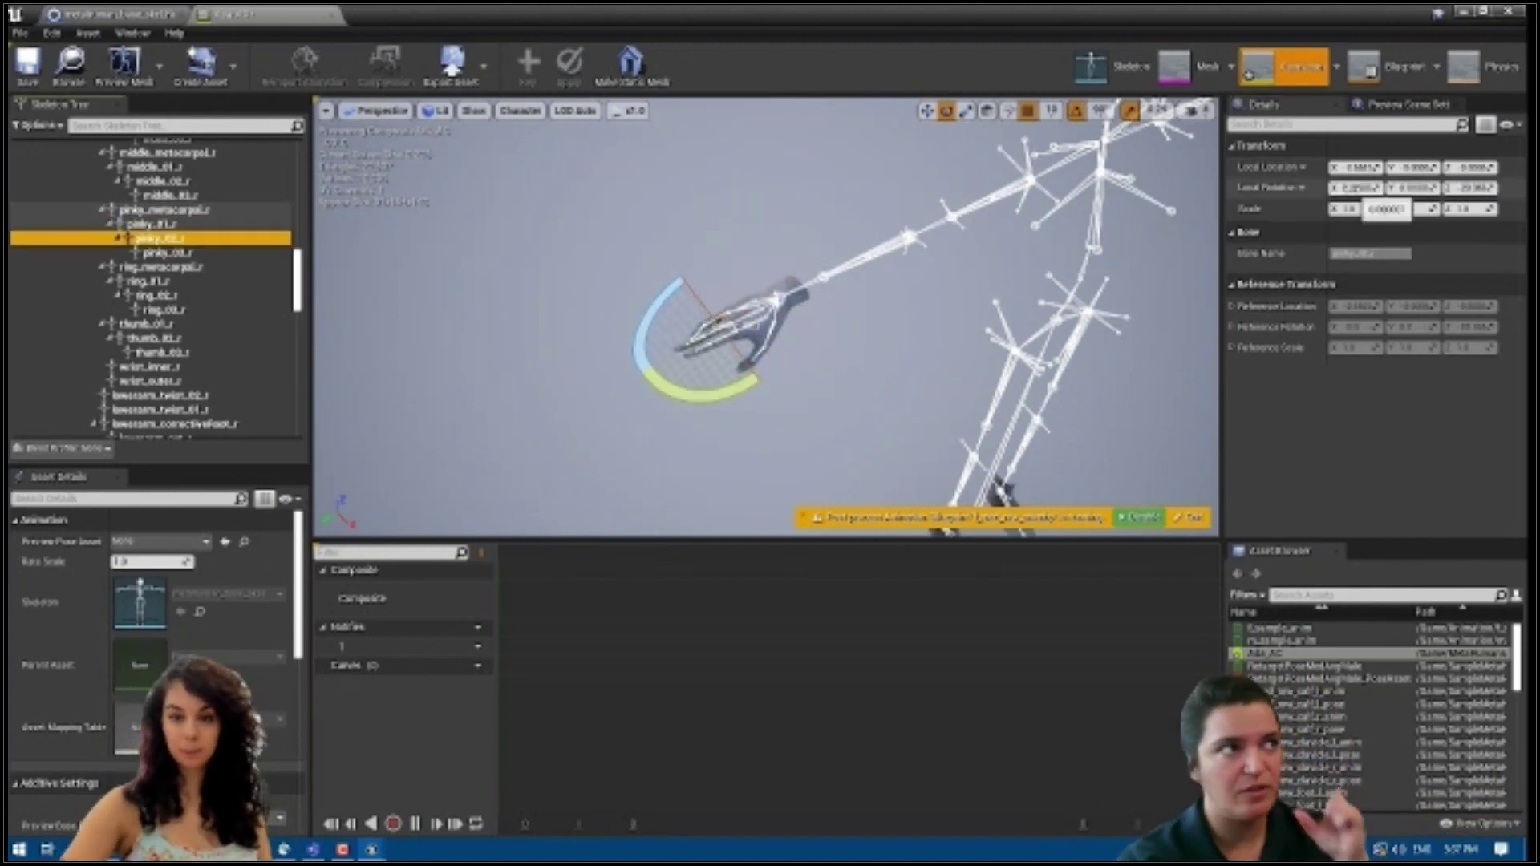
click(159, 253)
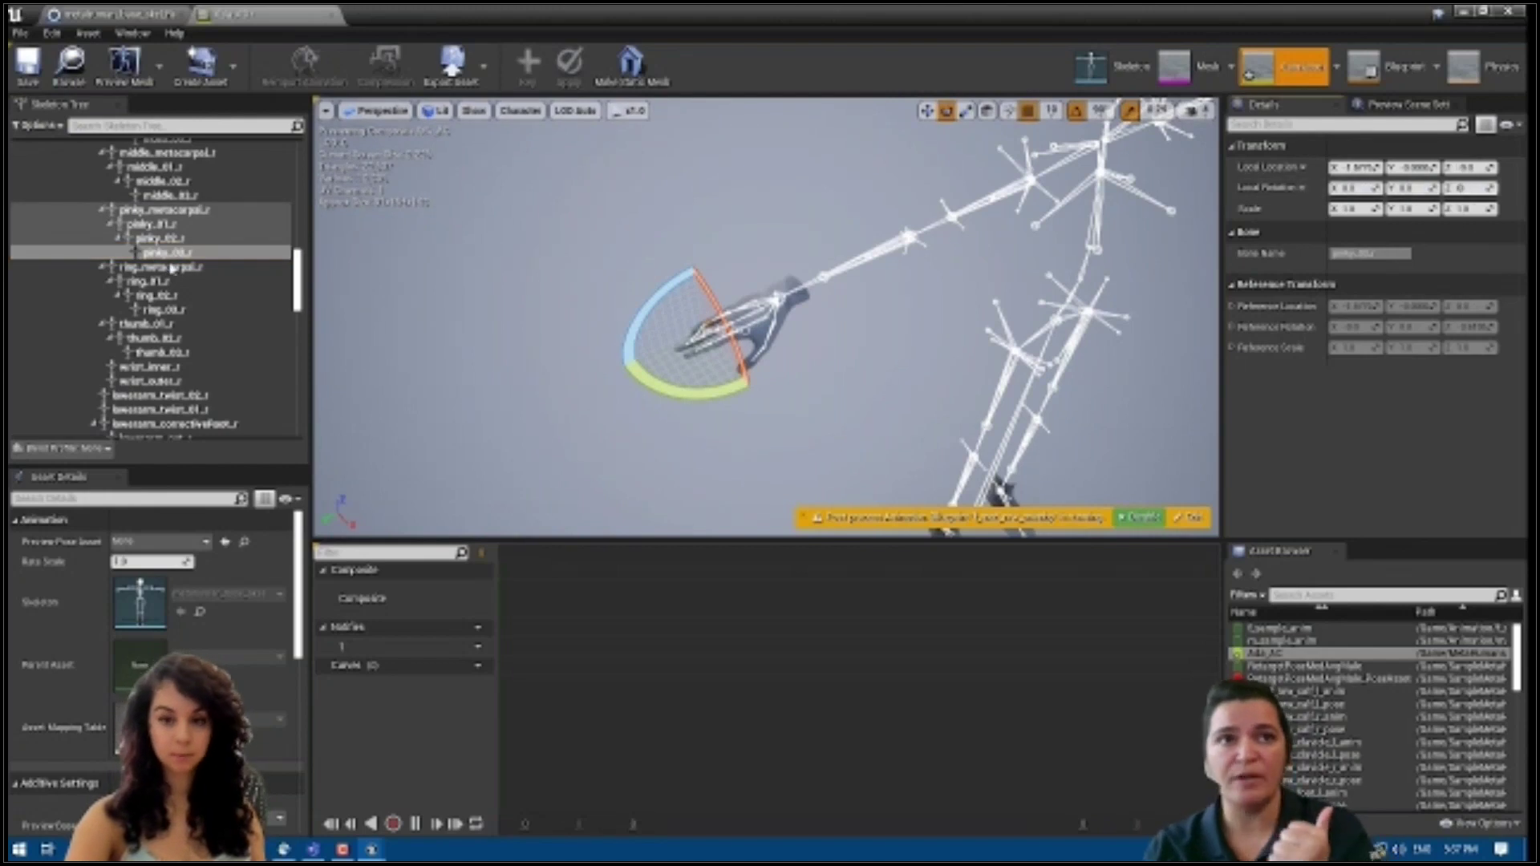
click(172, 267)
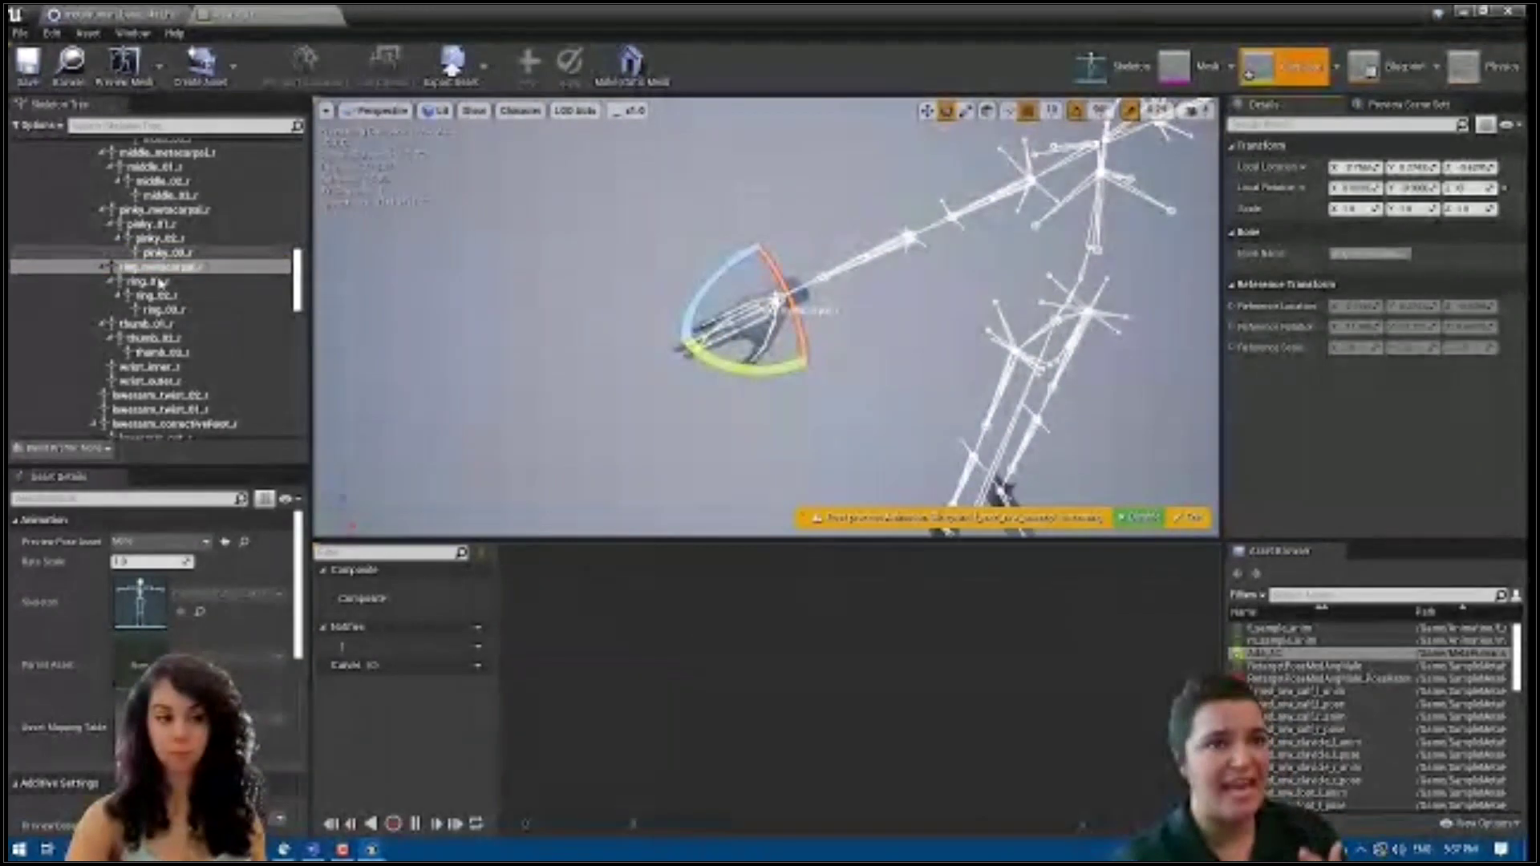
click(160, 283)
Set ring_02_r's local rotation to 0 on every axis, then check ring_03_r
click(165, 297)
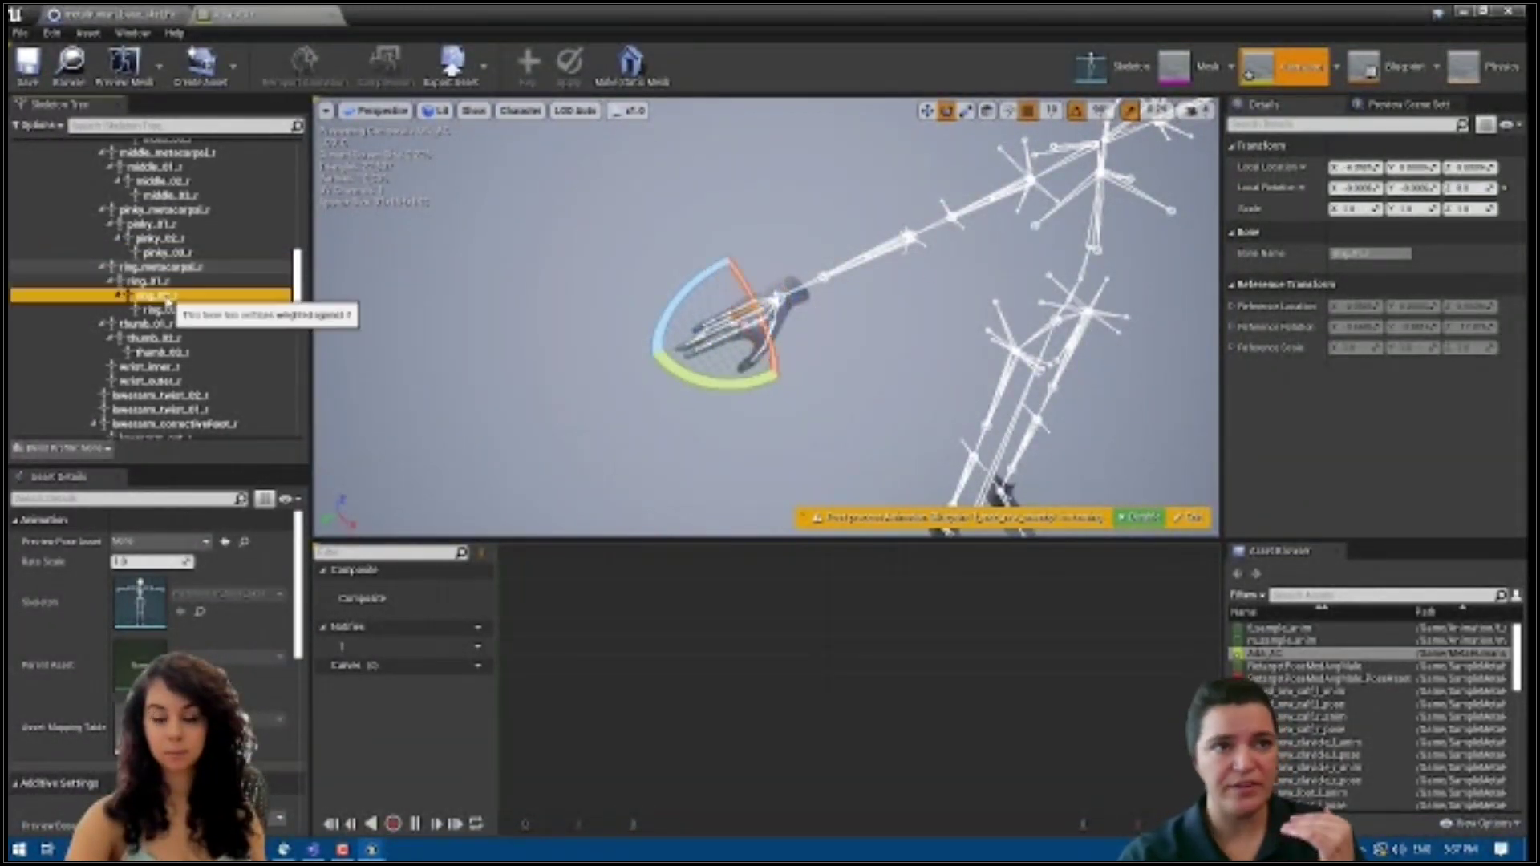
click(1354, 190)
text(0)
click(1416, 190)
text(0)
click(1468, 190)
text(0)
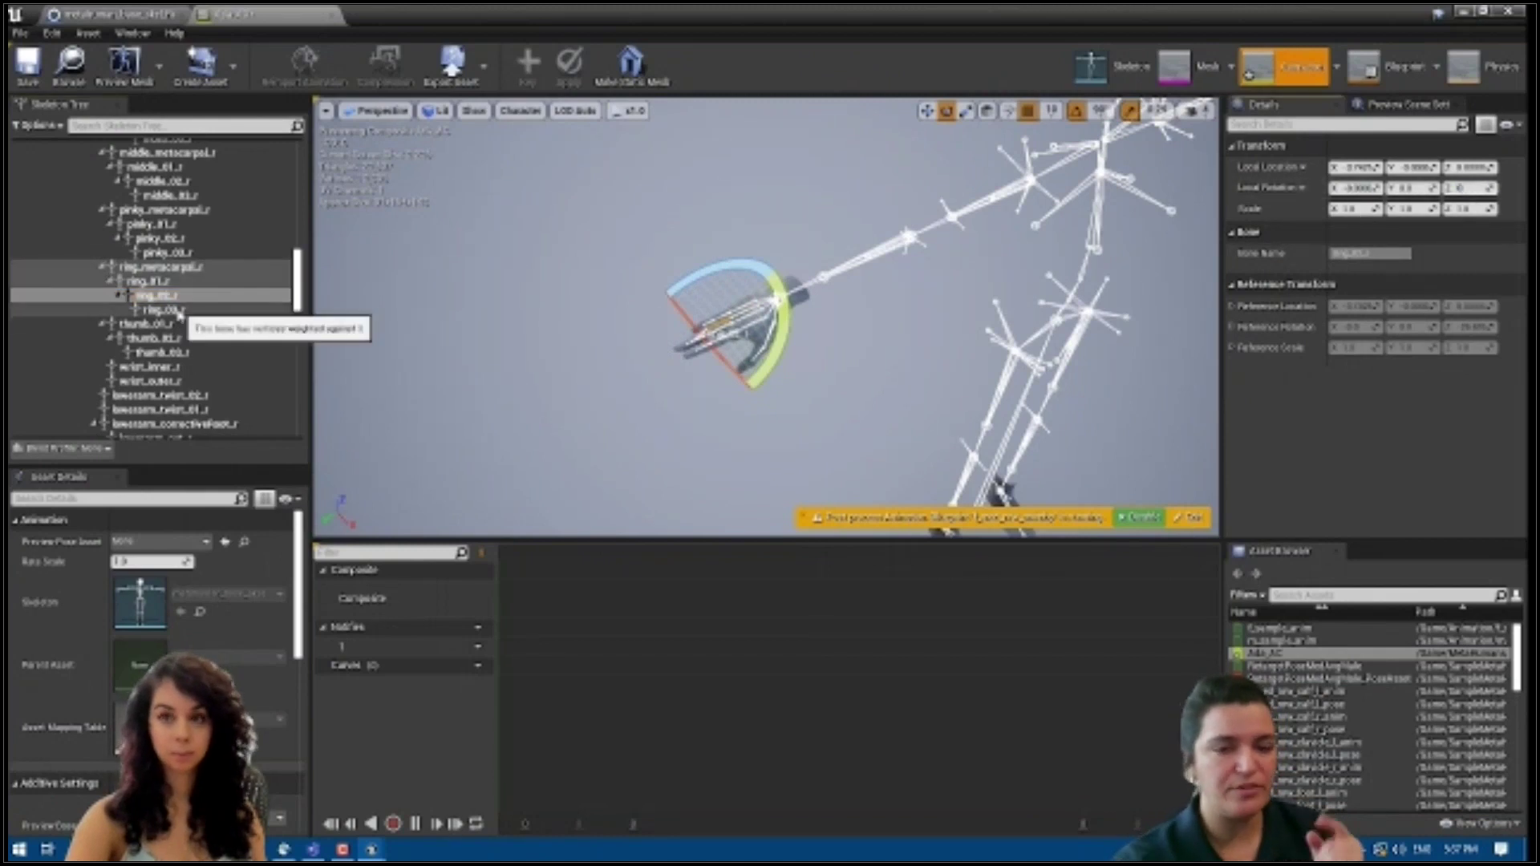
click(179, 312)
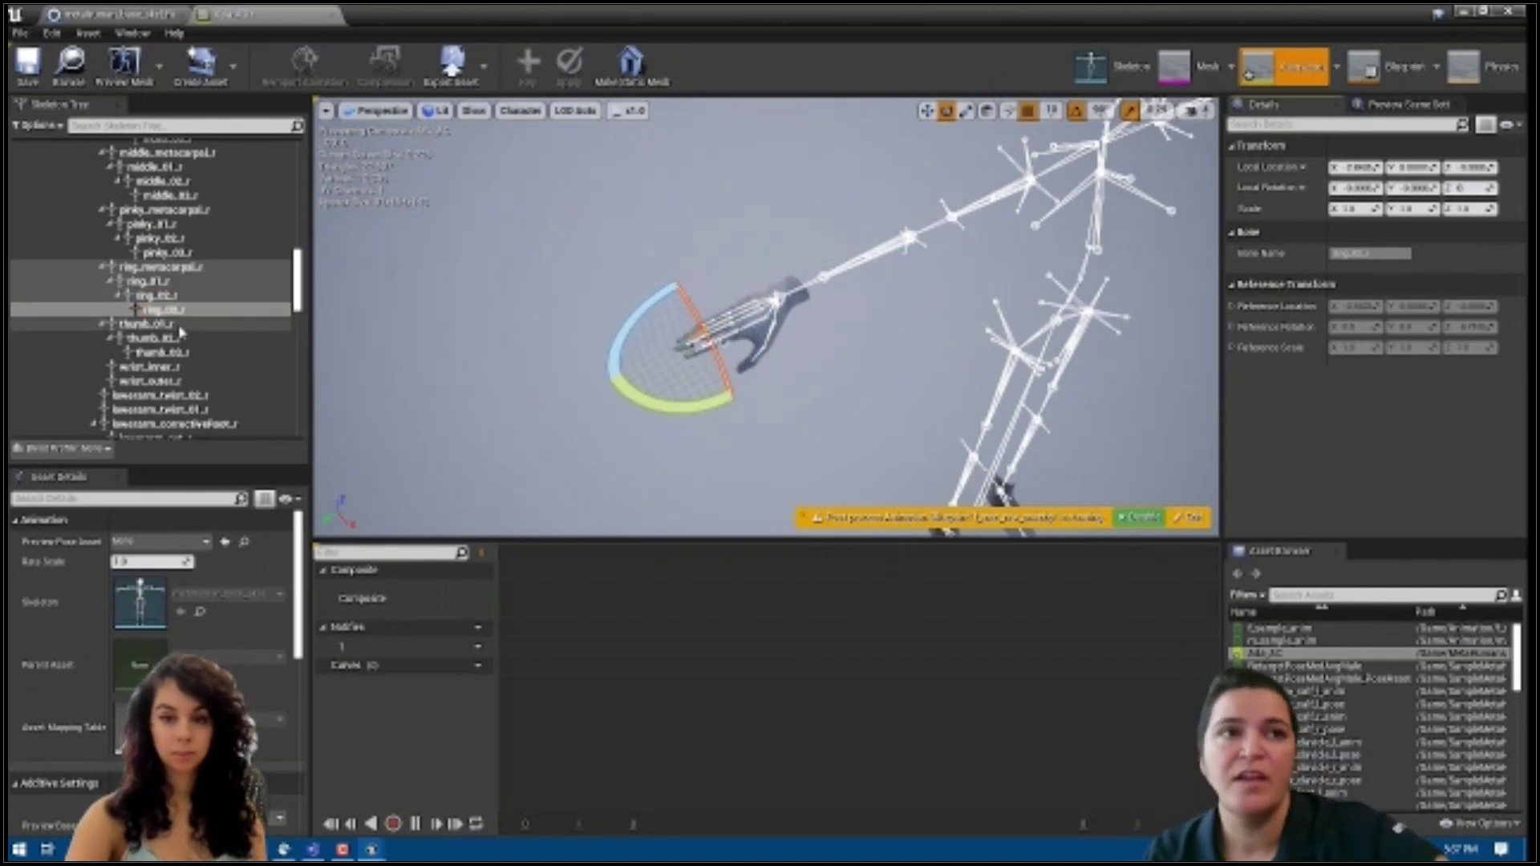
Check thumb_01_r through thumb_03_r, leaving thumb_03_r selected
click(183, 327)
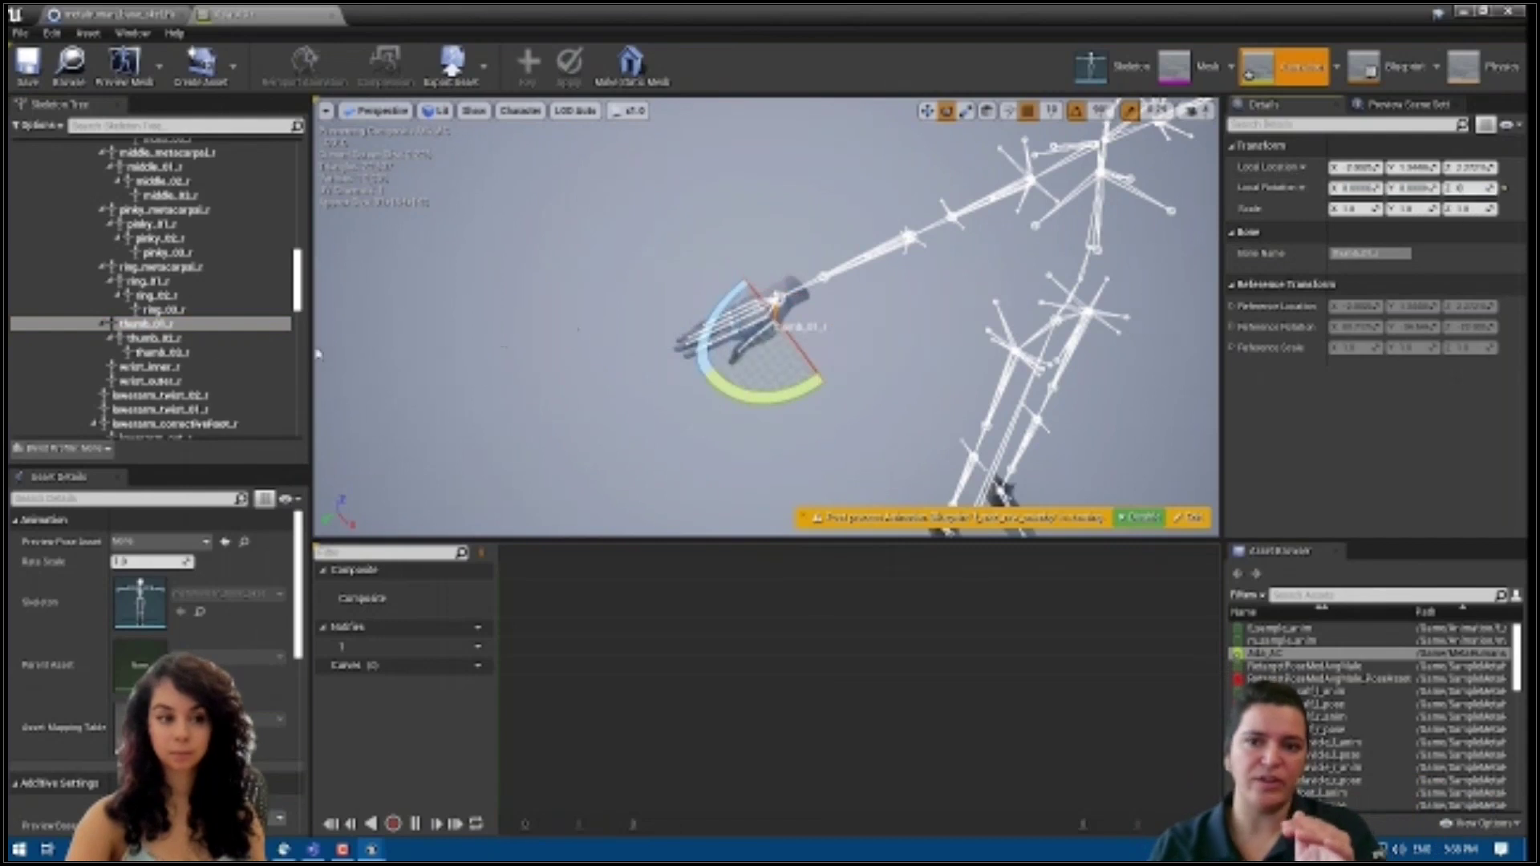
click(153, 338)
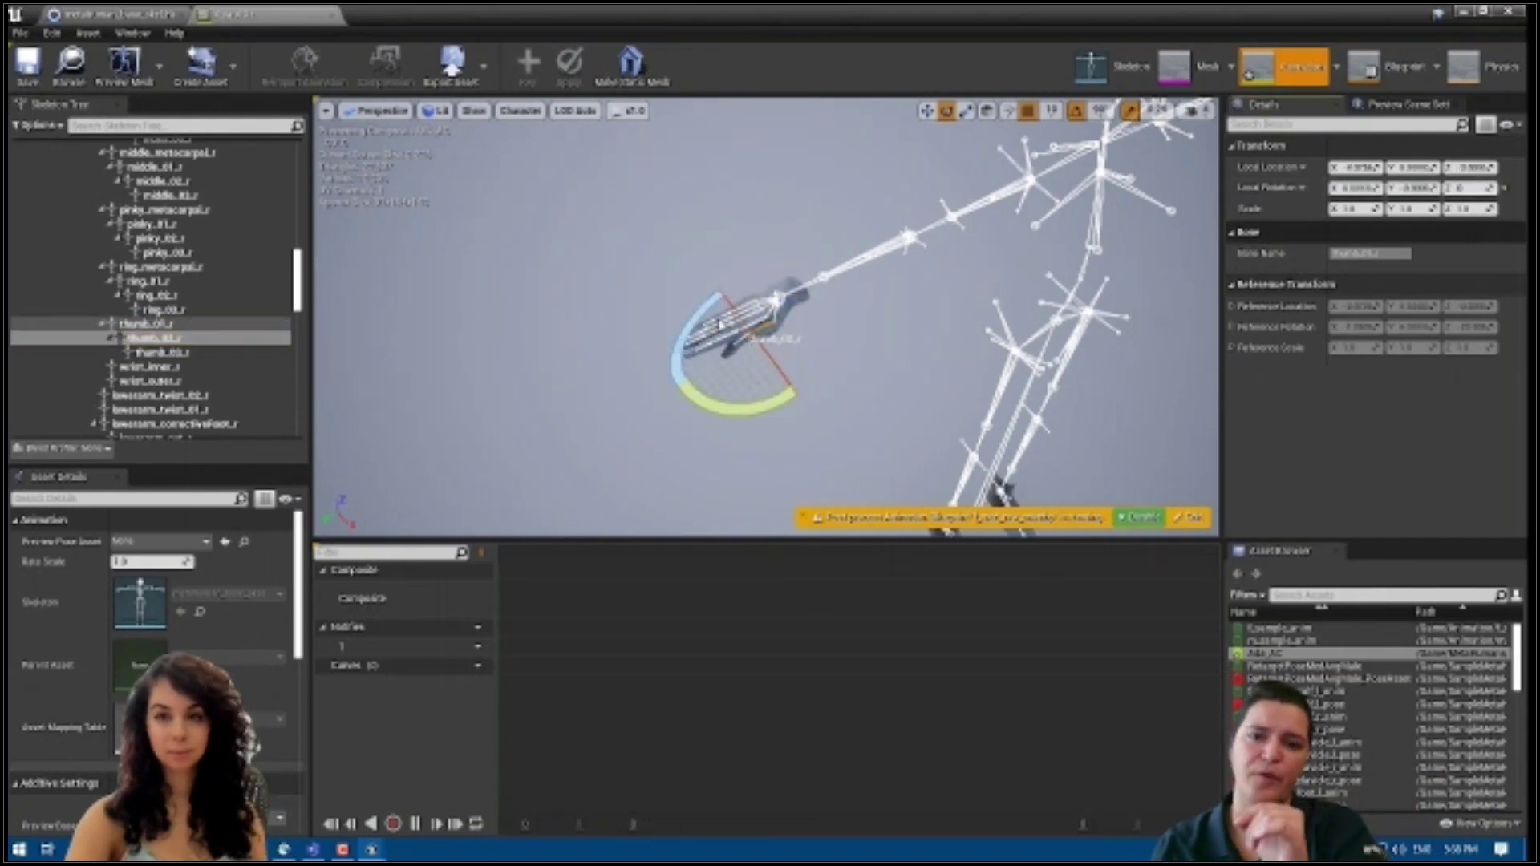
click(132, 352)
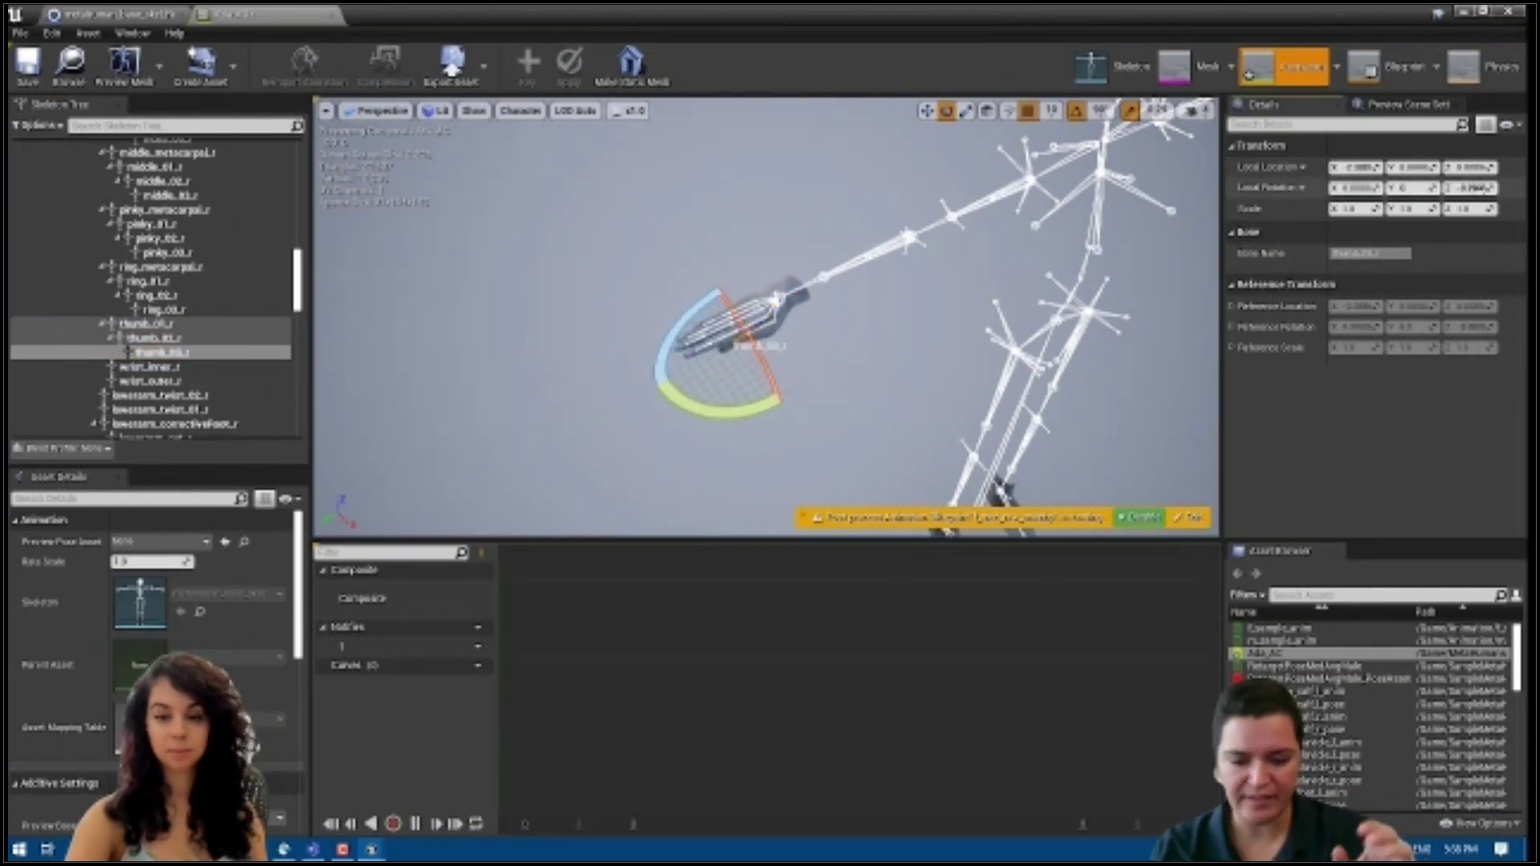
click(1141, 346)
click(178, 352)
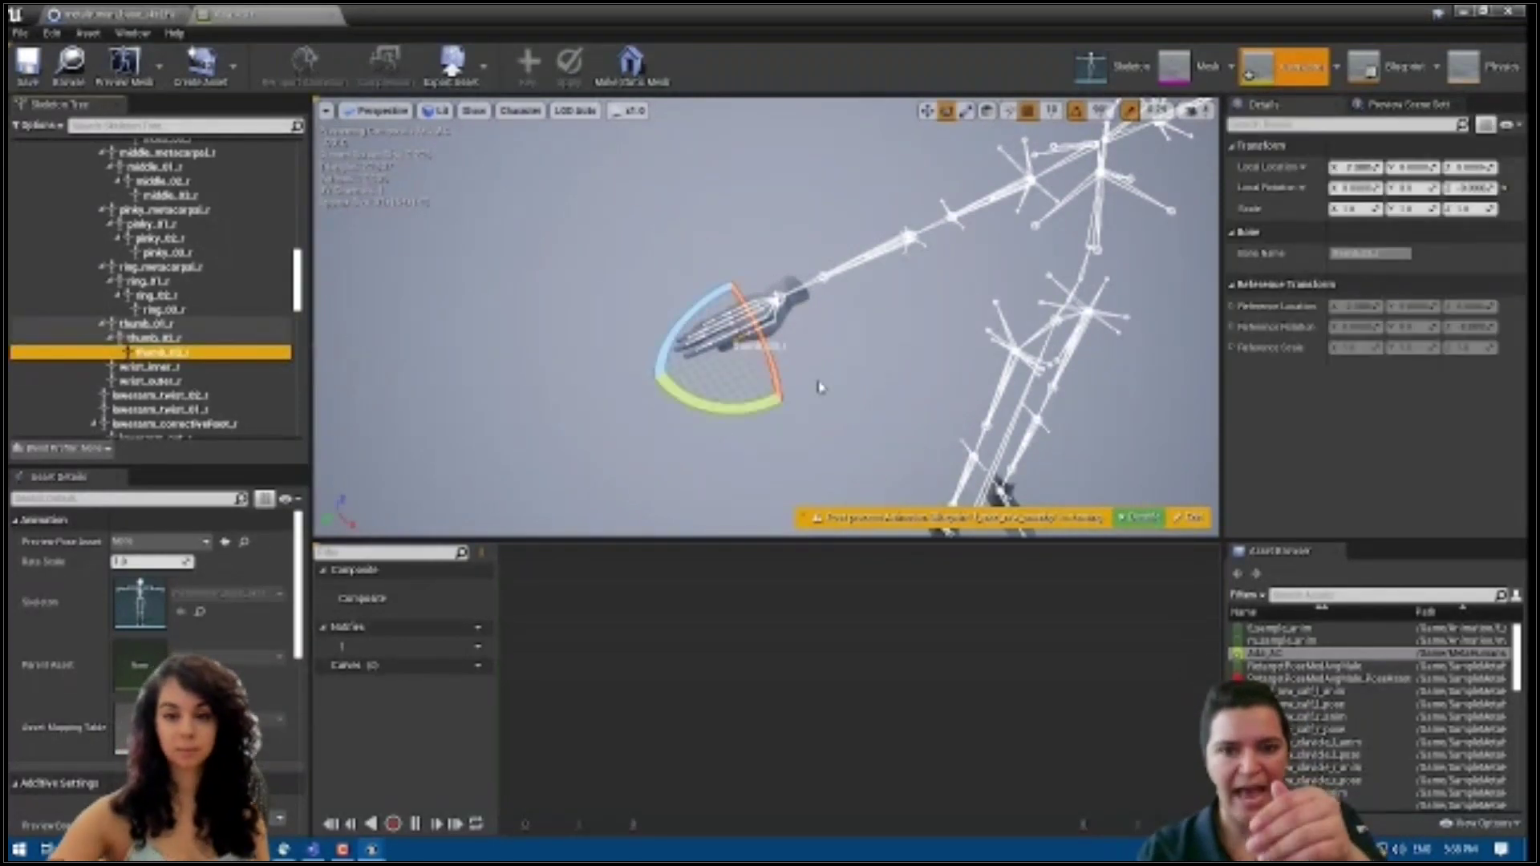
Frame thumb_03_r, orbit around the flattened hand, and bring up the Create Asset list
key(f)
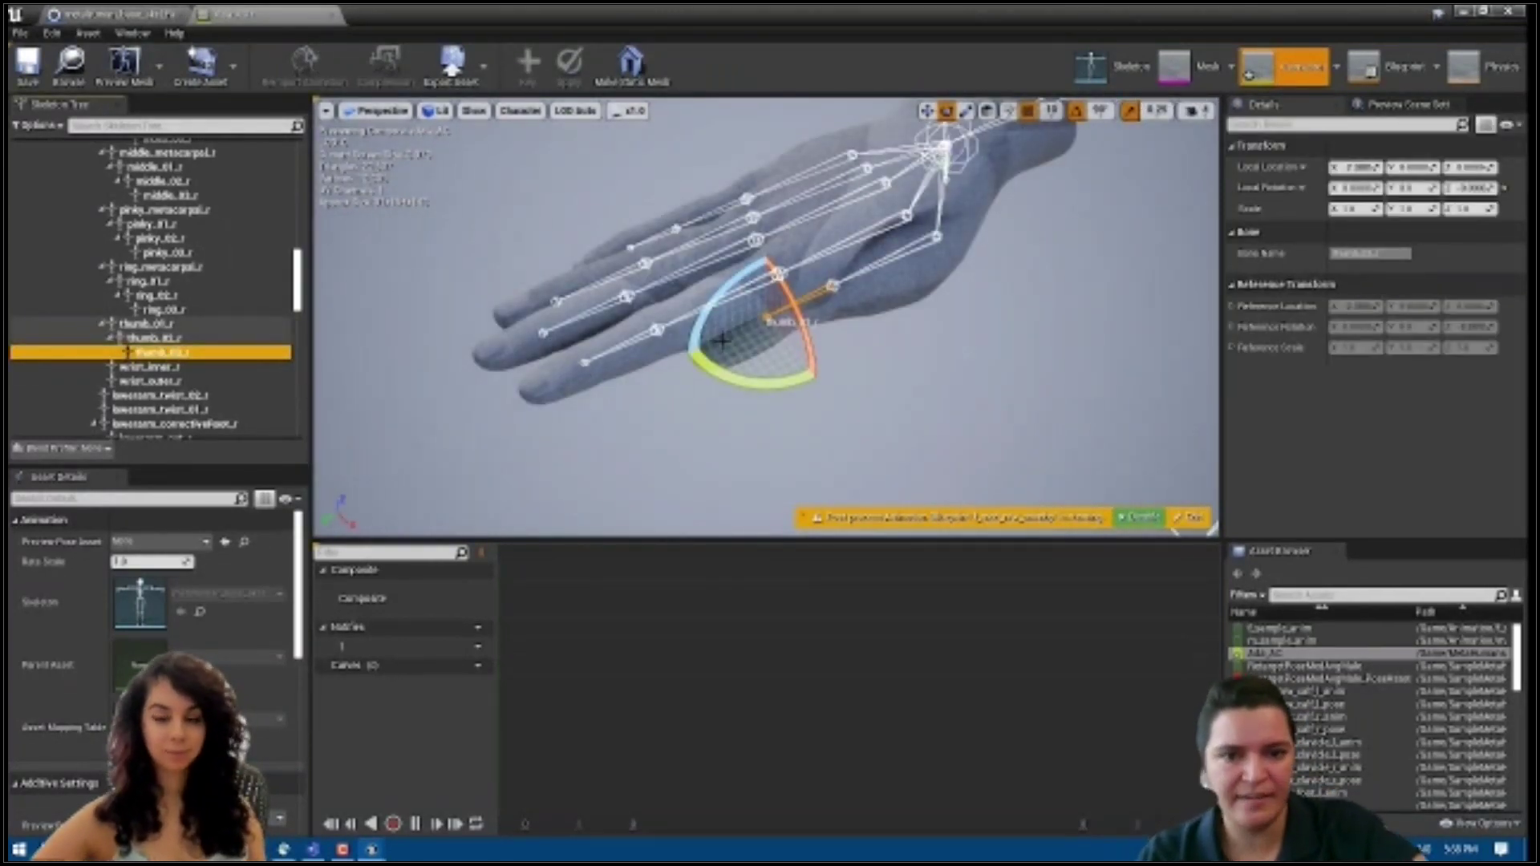
alt+drag(874, 360, 774, 229)
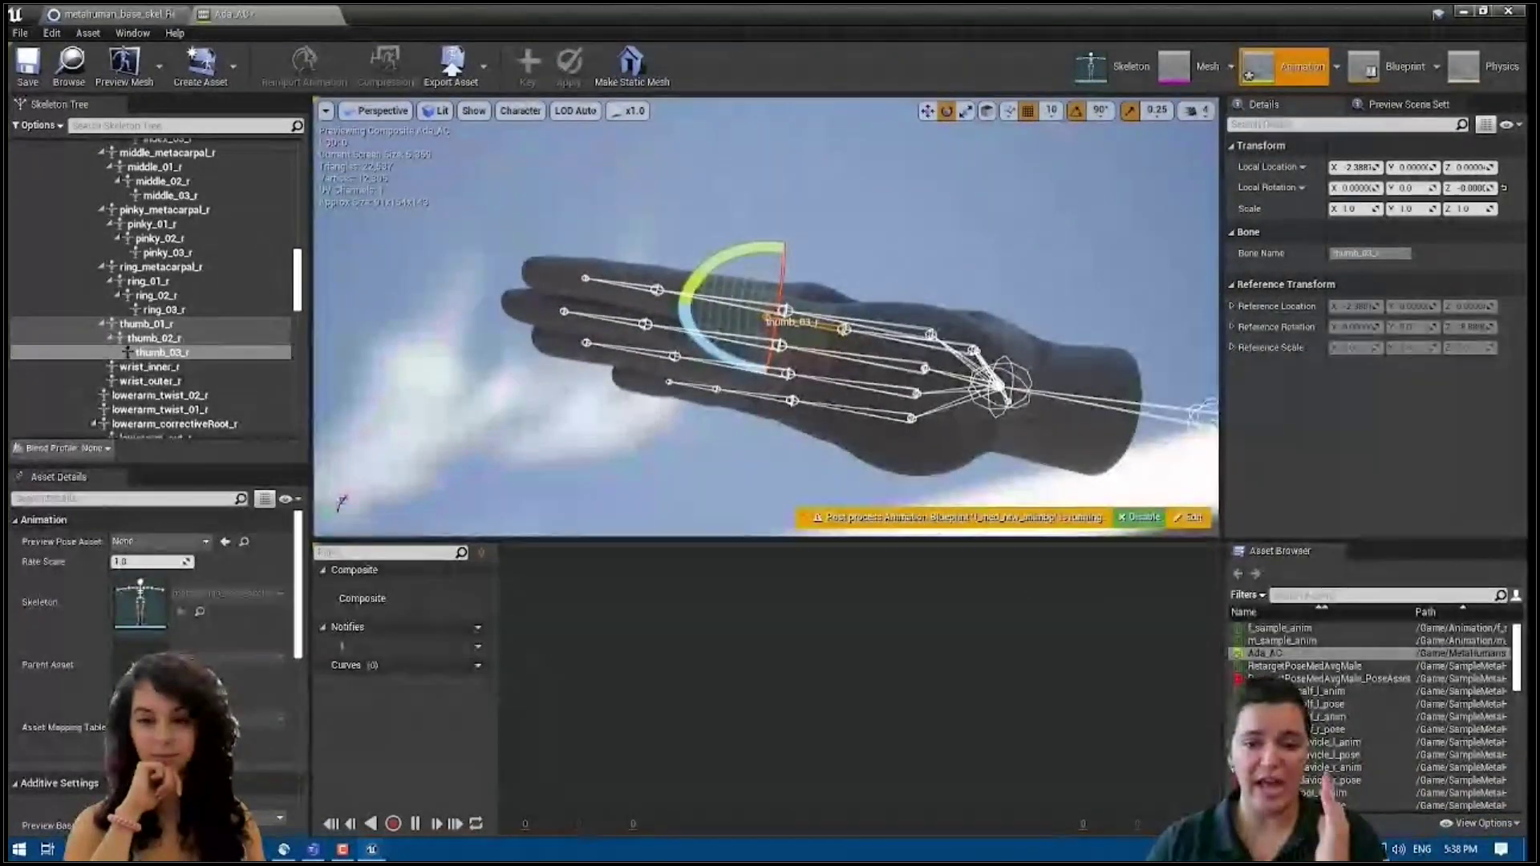
alt+drag(766, 320, 928, 345)
click(237, 69)
Create the animation metahuman_base_skel_T_Pose from the current pose, close its editor, and move Notepad aside
mouse_move(221, 108)
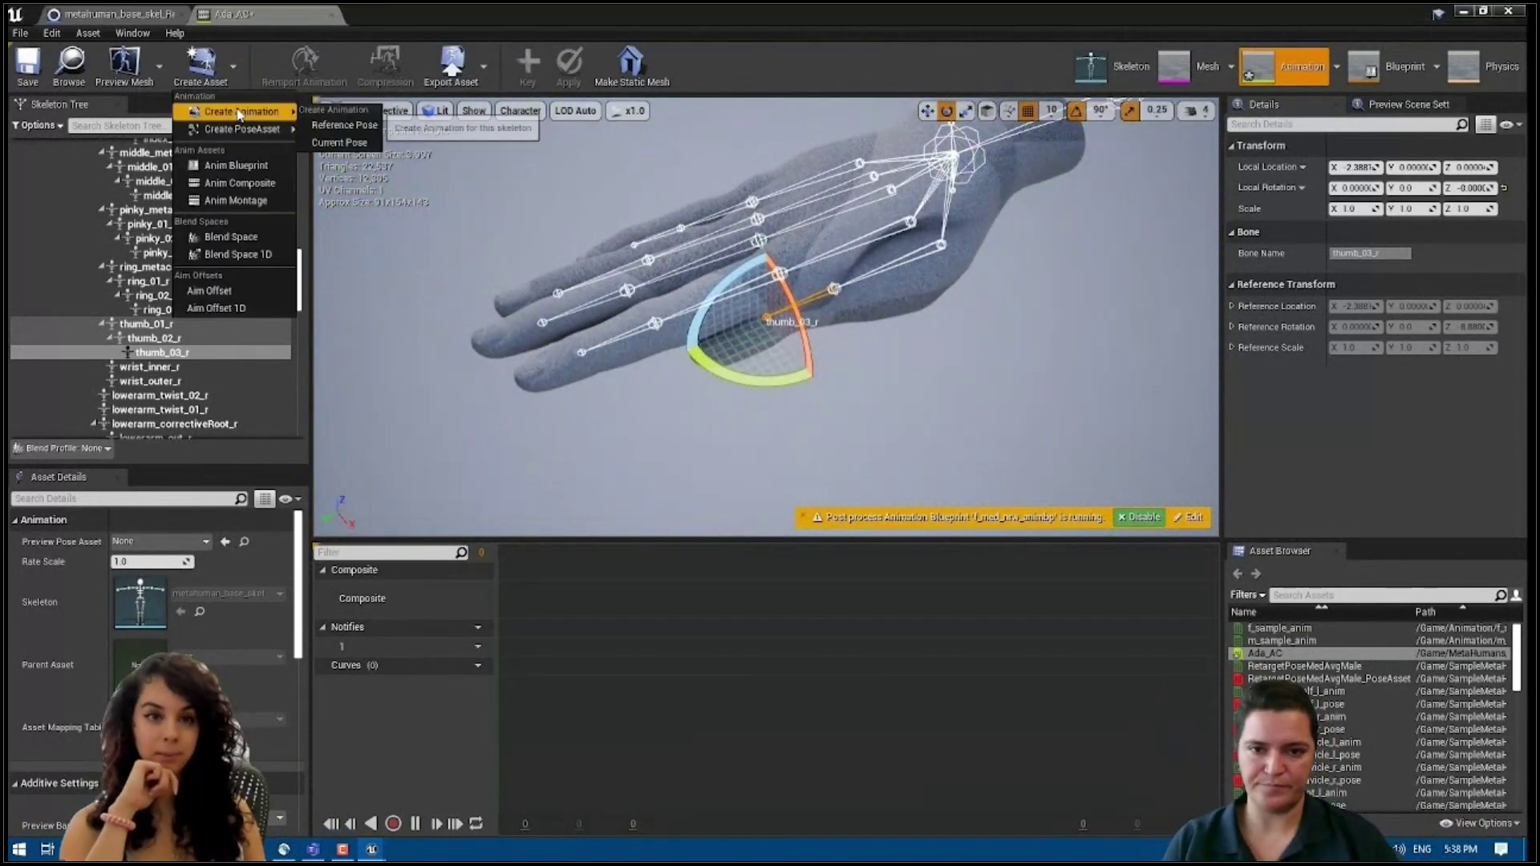
click(329, 143)
key(BackSpace)
key(BackSpace)
key(BackSpace)
key(BackSpace)
key(BackSpace)
key(BackSpace)
key(BackSpace)
key(BackSpace)
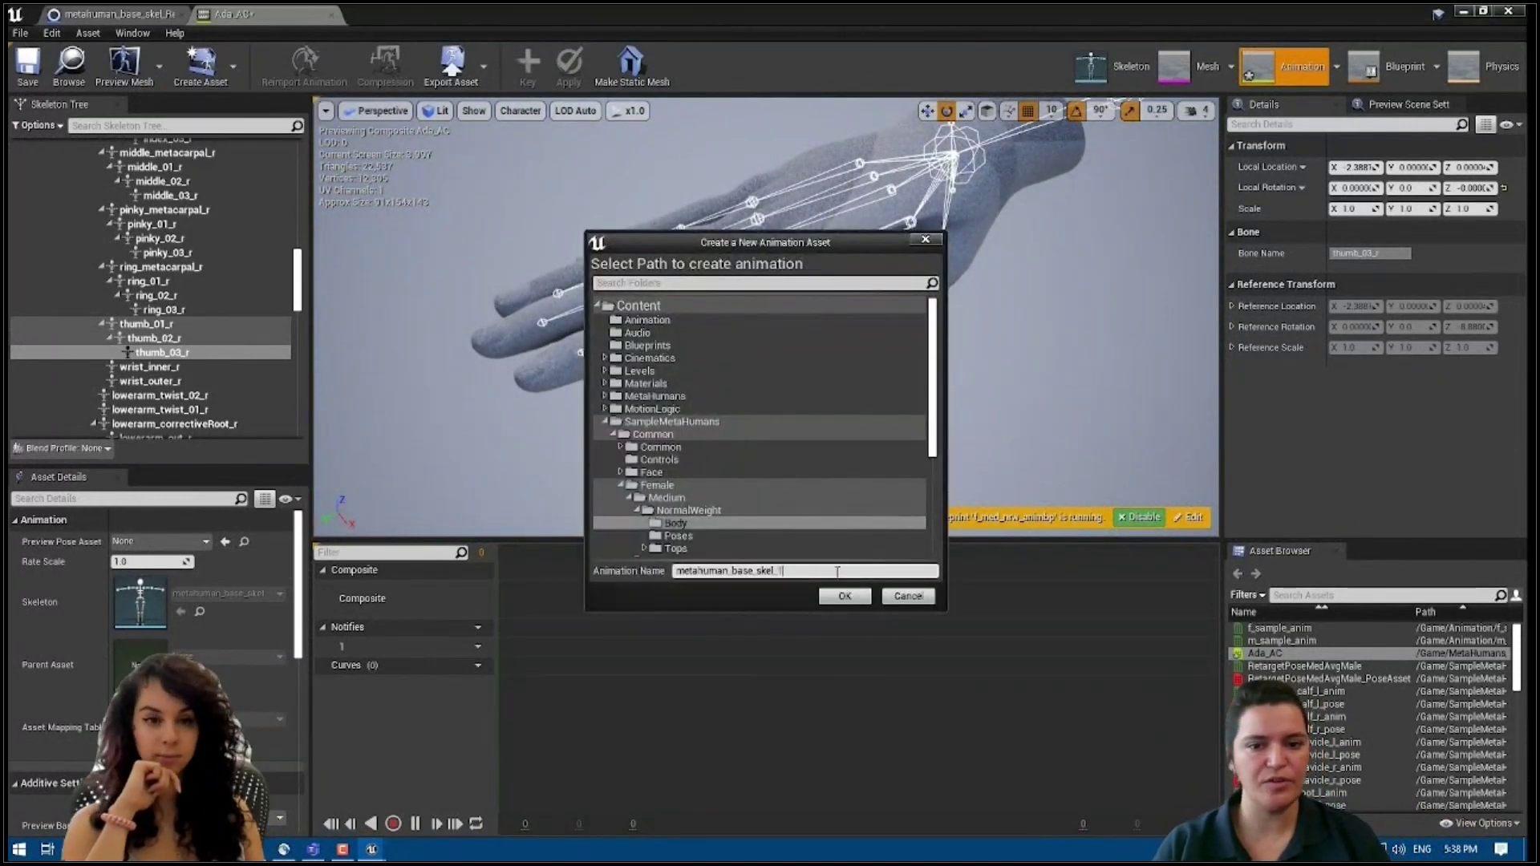
text(T_Pose)
click(844, 596)
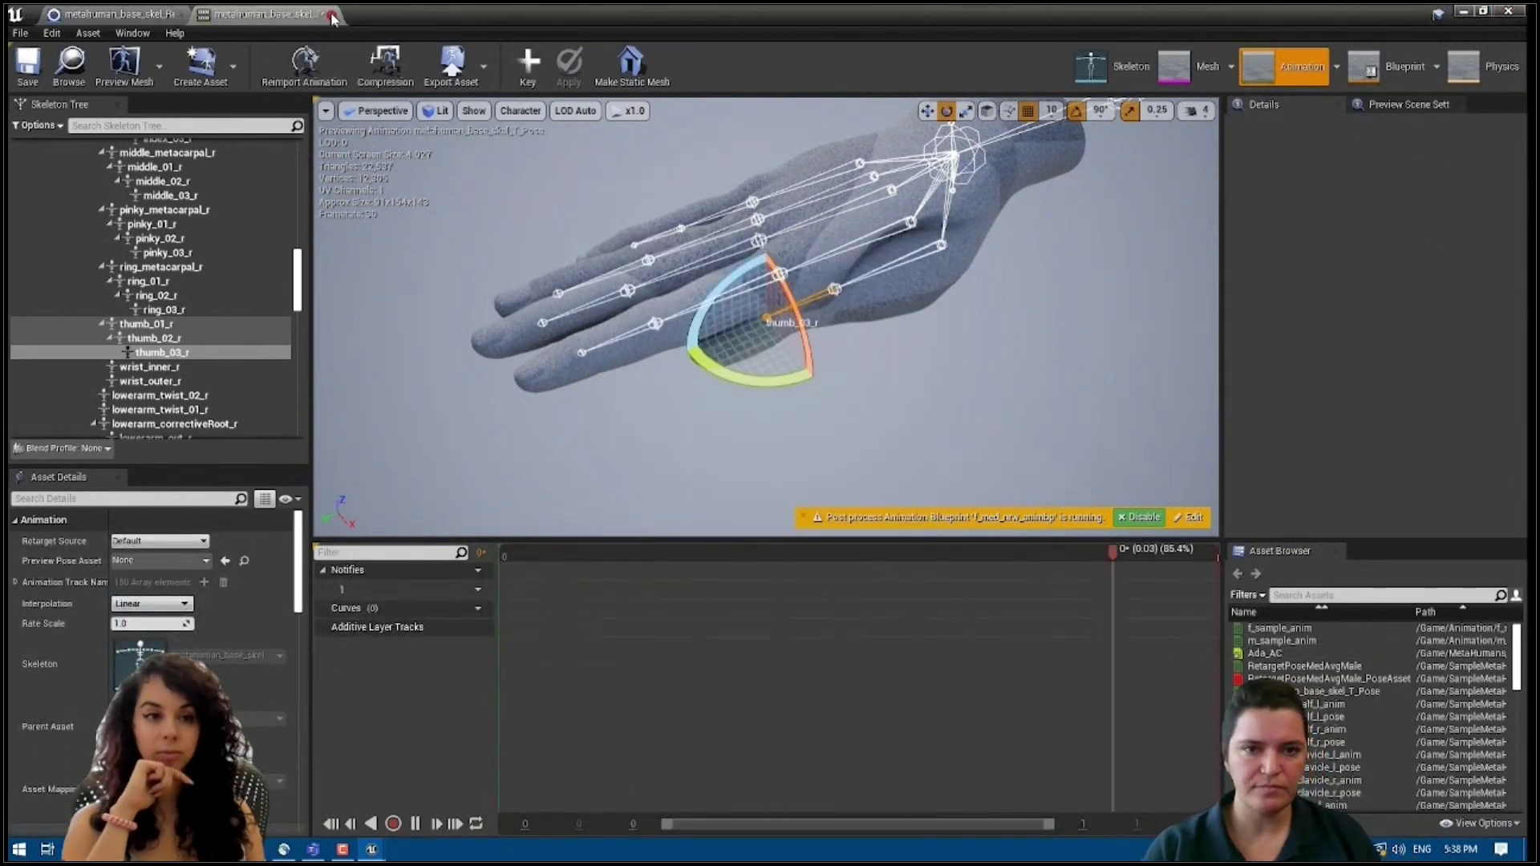
click(1508, 11)
drag(1053, 212, 410, 151)
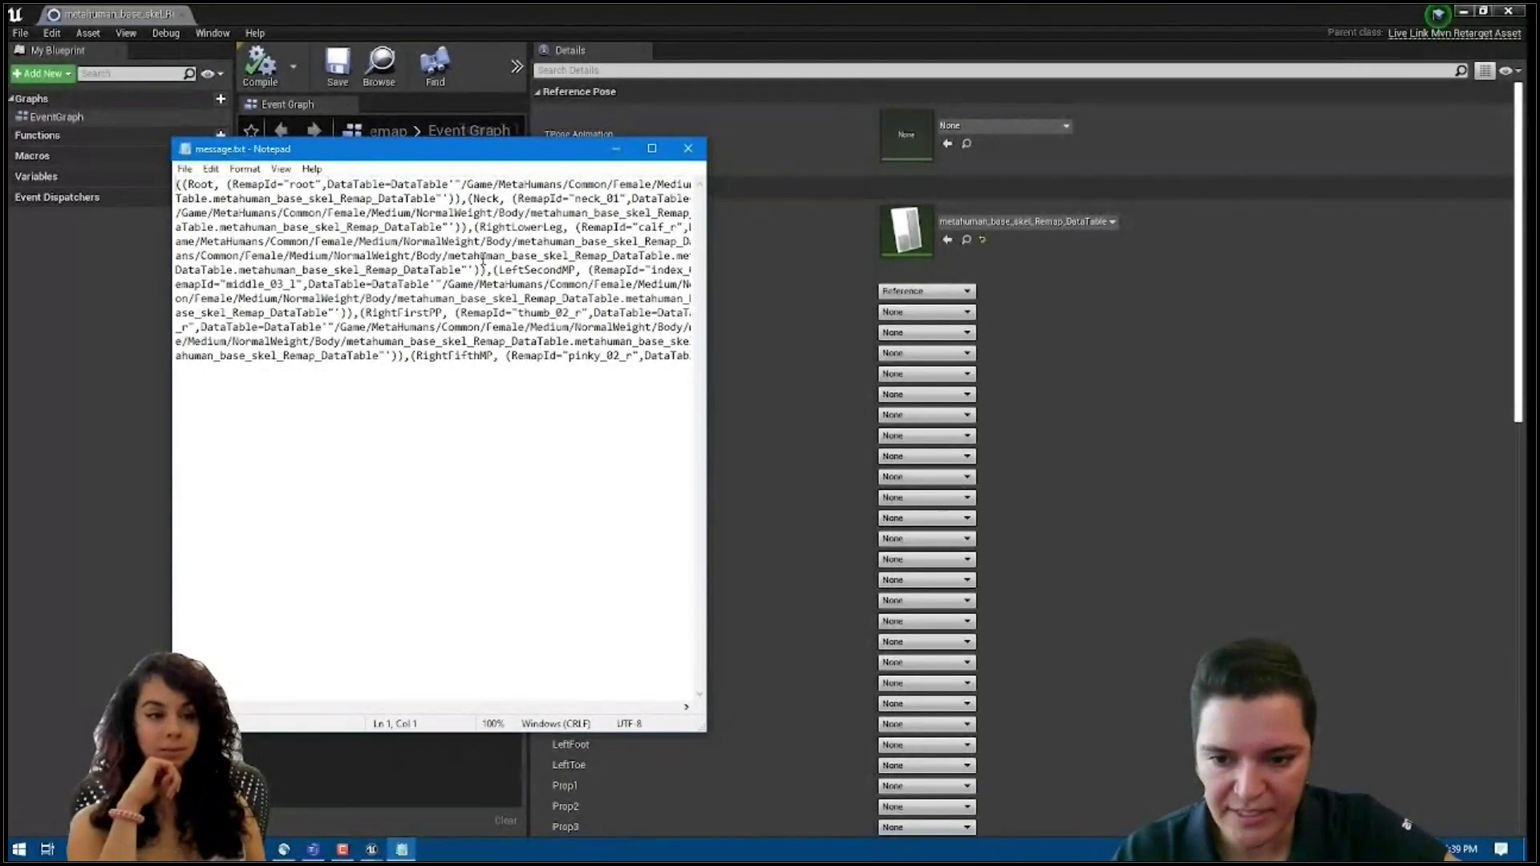
Select all the bone remap text in message.txt and bring up its copy menu
key(ctrl+a)
right_click(482, 261)
Copy the remap text and paste it into the Remapping Assets entries
click(519, 311)
click(616, 149)
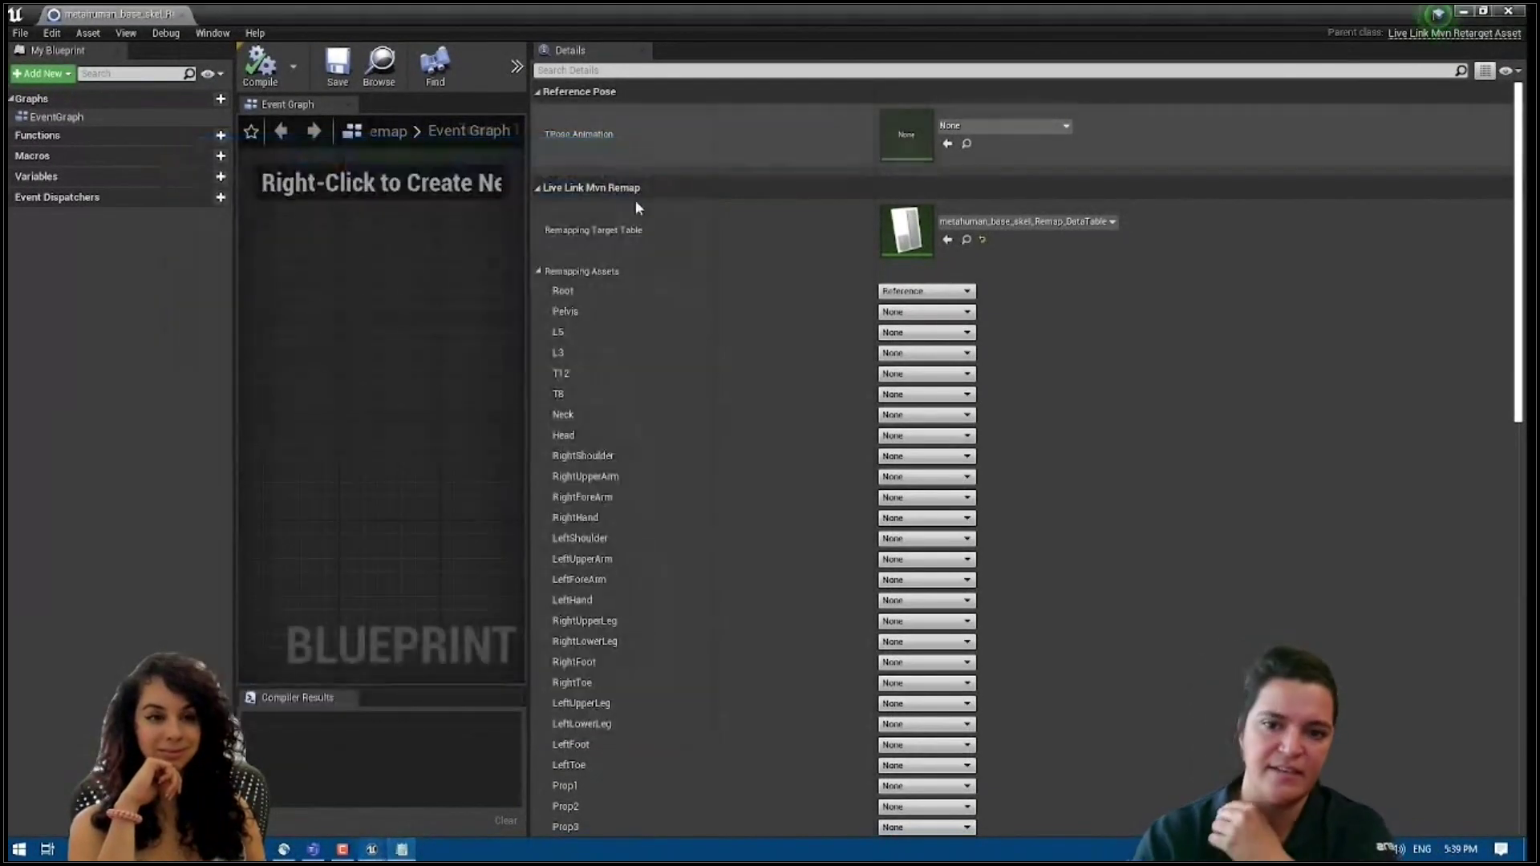
right_click(541, 272)
click(573, 303)
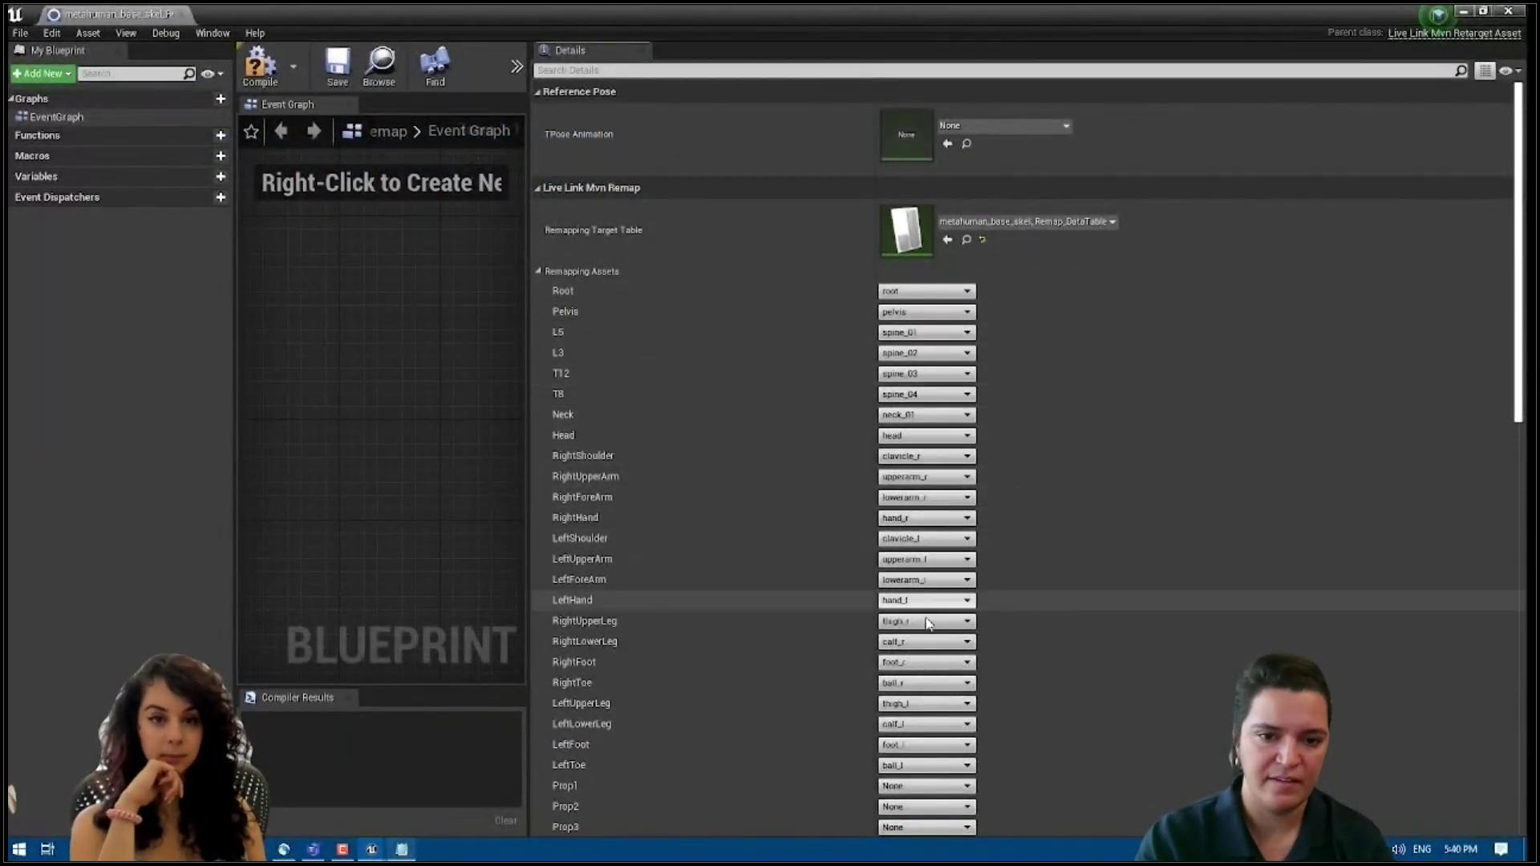
Set TPose Animation to metahuman_base_skel_T_Pose and save the remap asset
scroll(924, 722, down, 6)
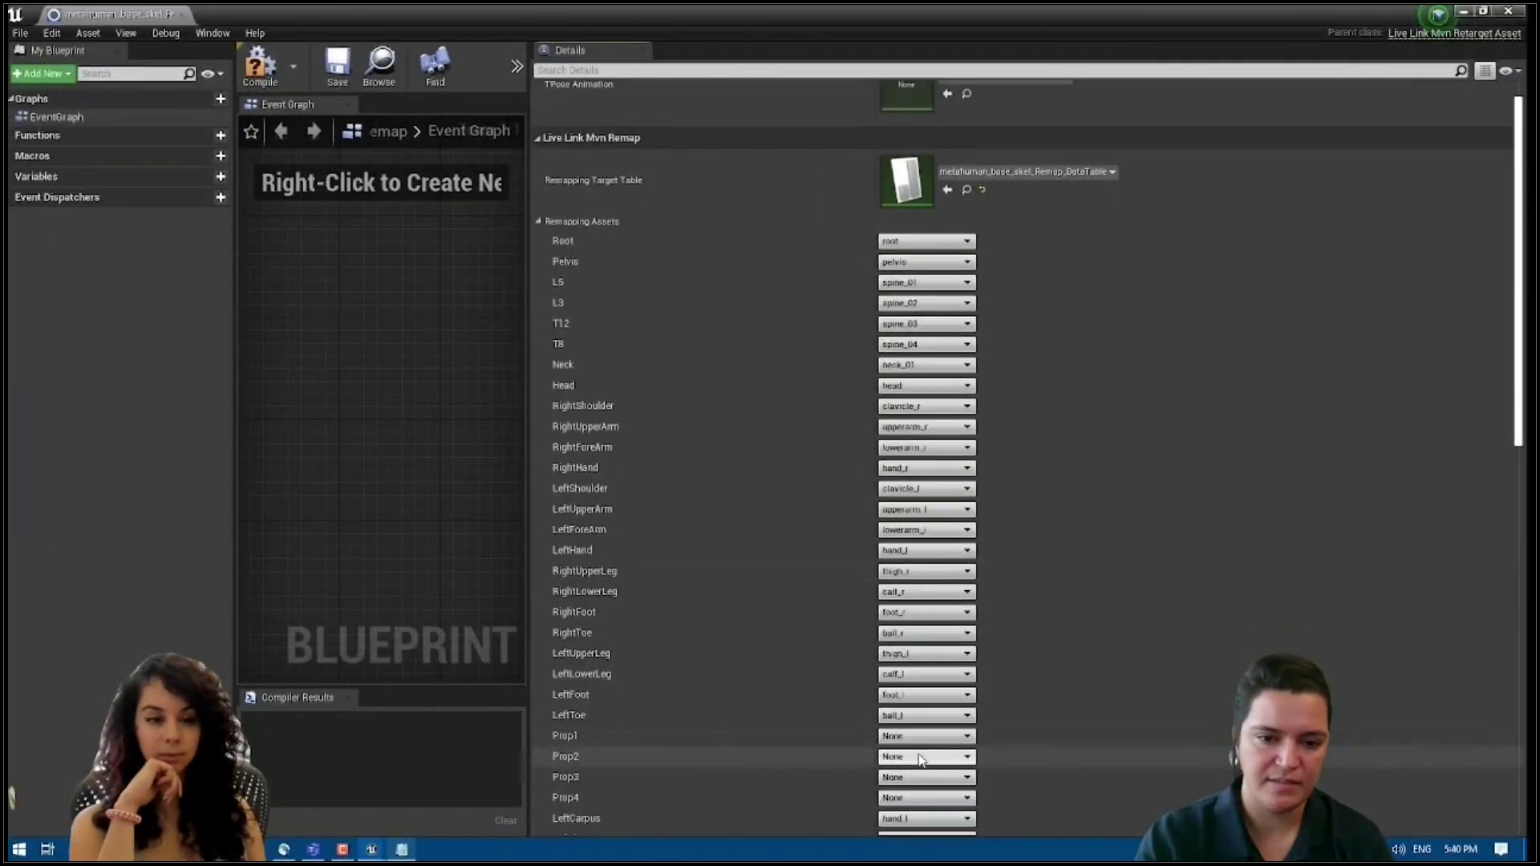
scroll(918, 760, down, 1)
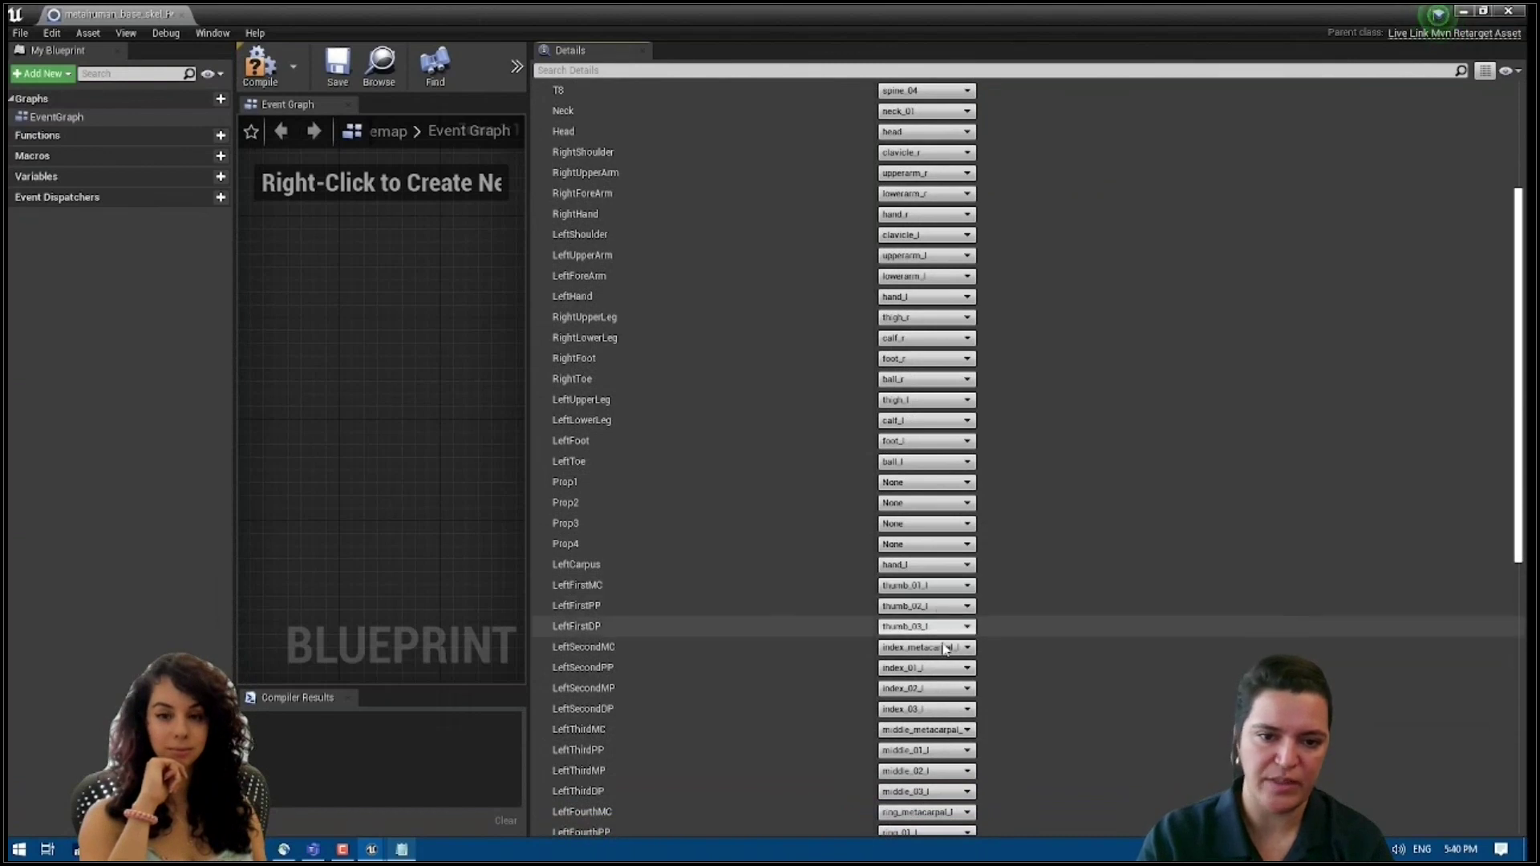
scroll(930, 449, down, 4)
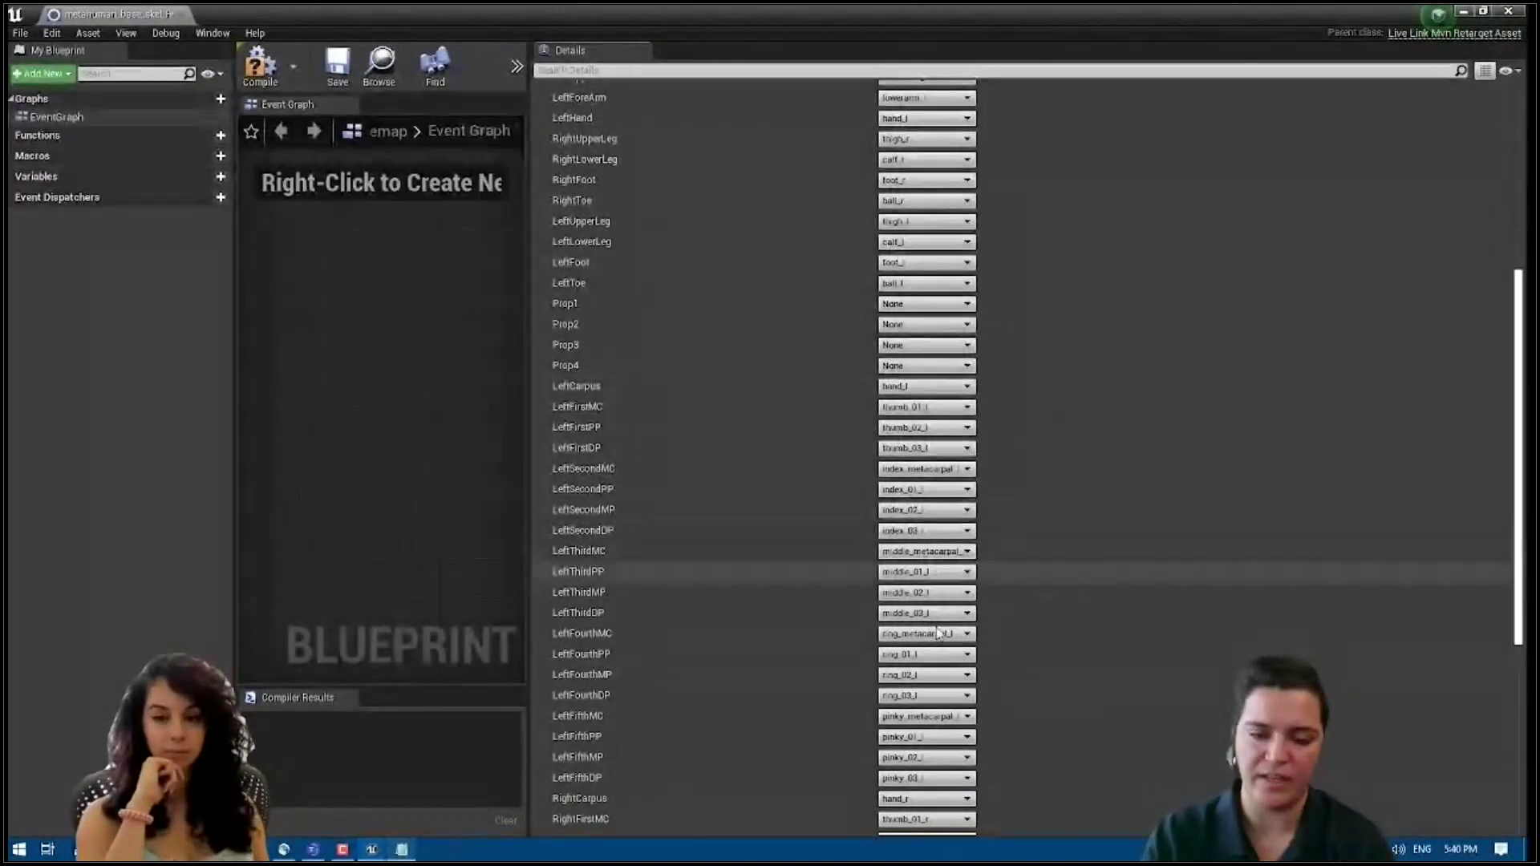
scroll(948, 754, down, 1)
scroll(949, 754, down, 7)
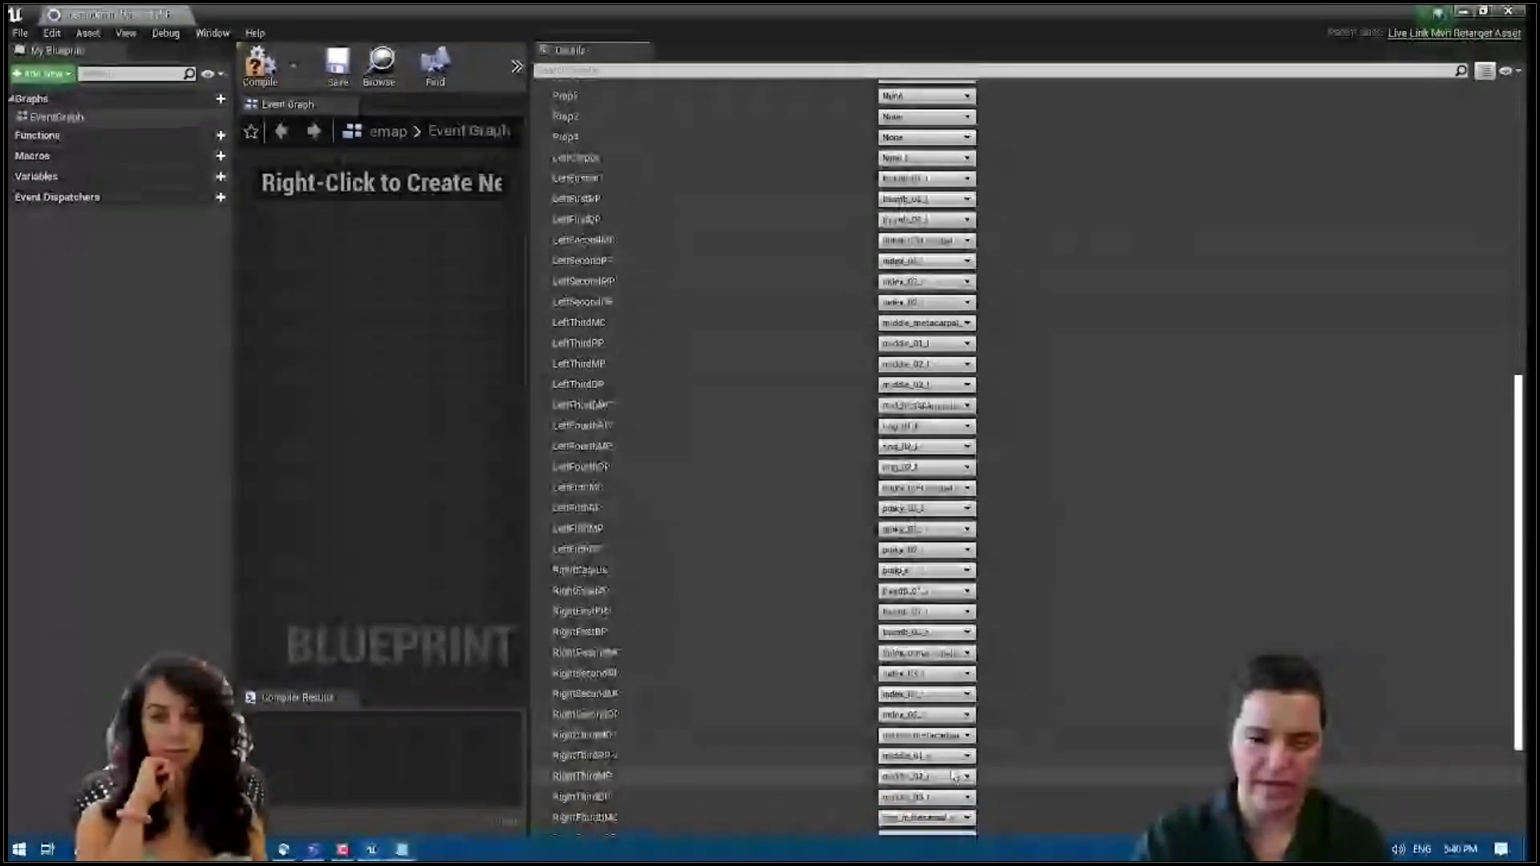
scroll(952, 775, down, 1)
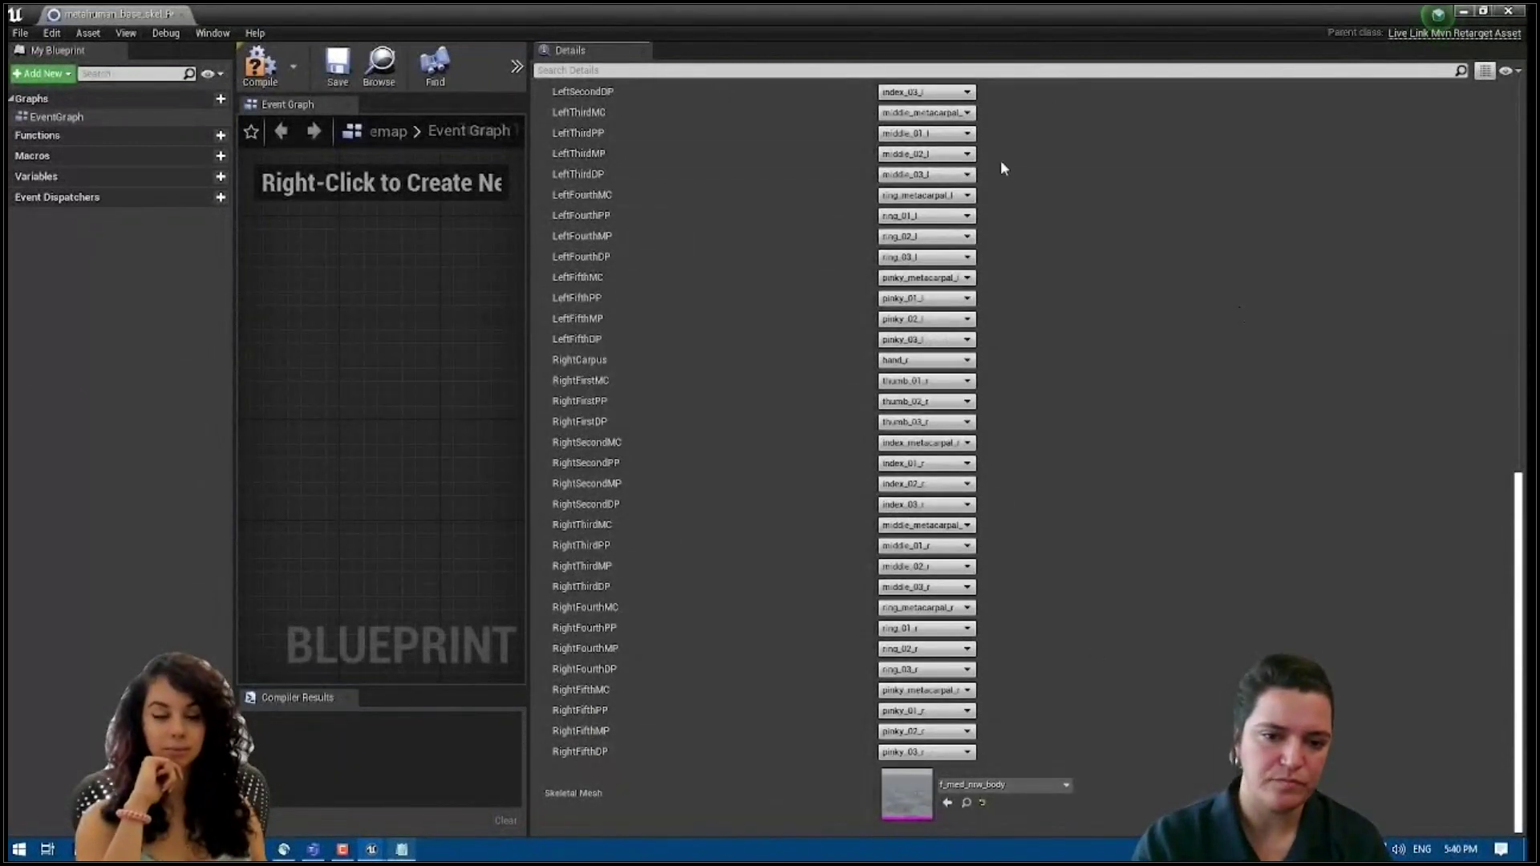
scroll(910, 318, up, 15)
click(996, 126)
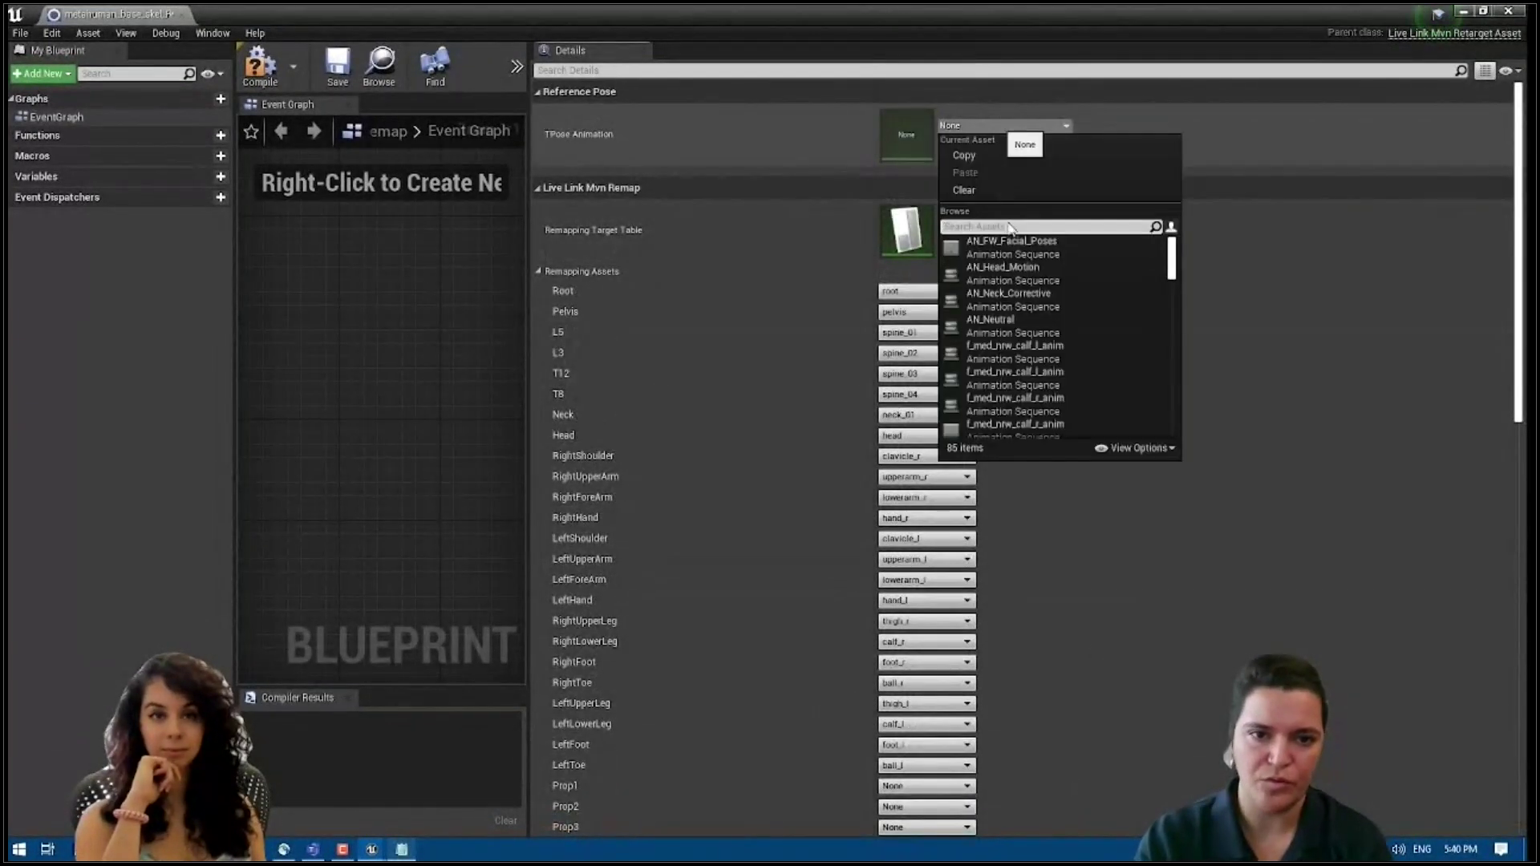
text(T_Pose)
click(1043, 243)
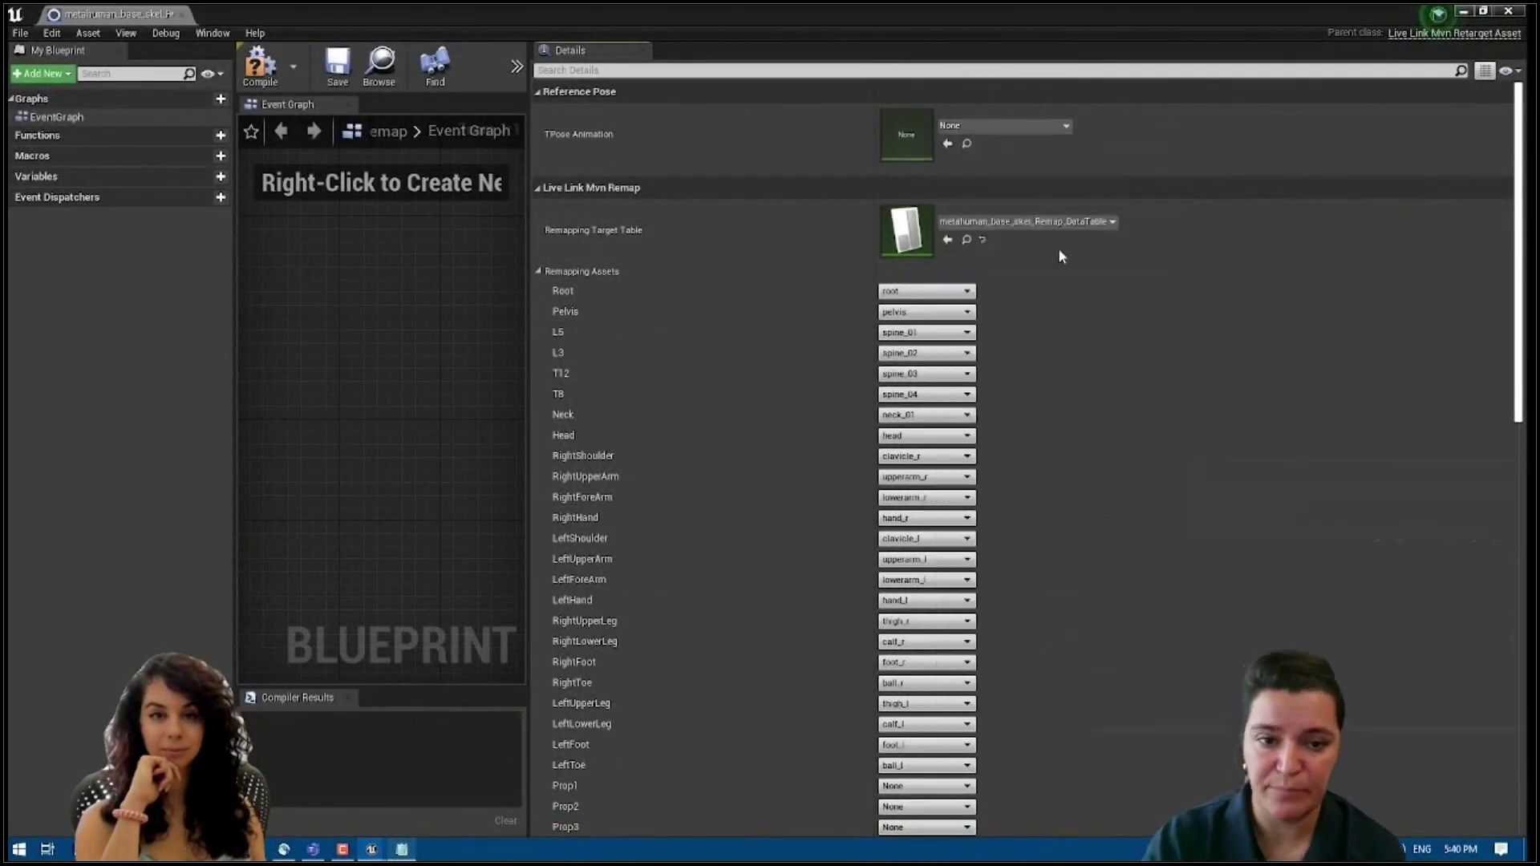
click(337, 75)
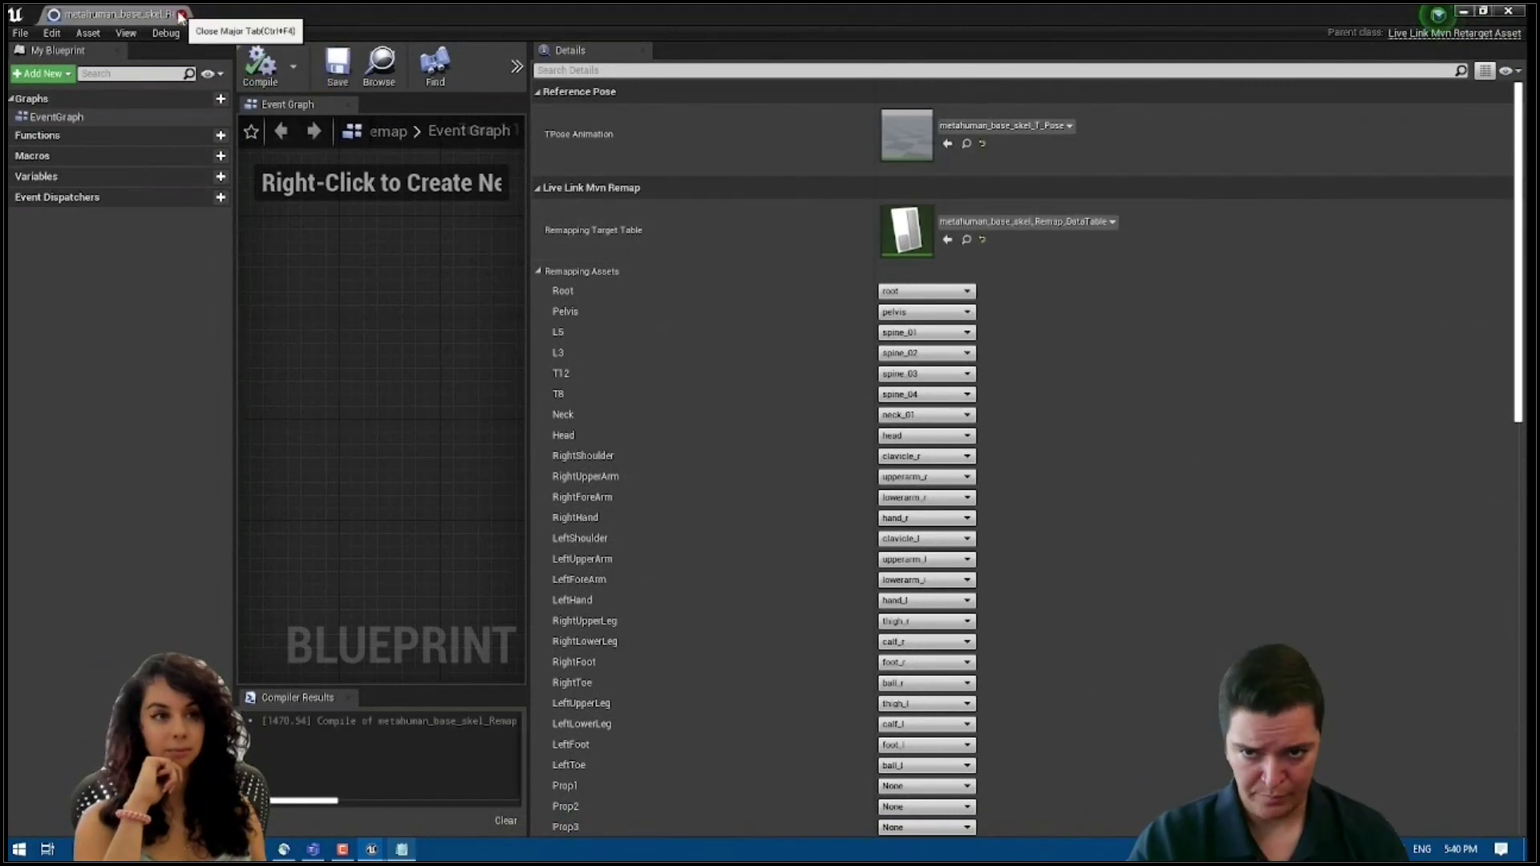